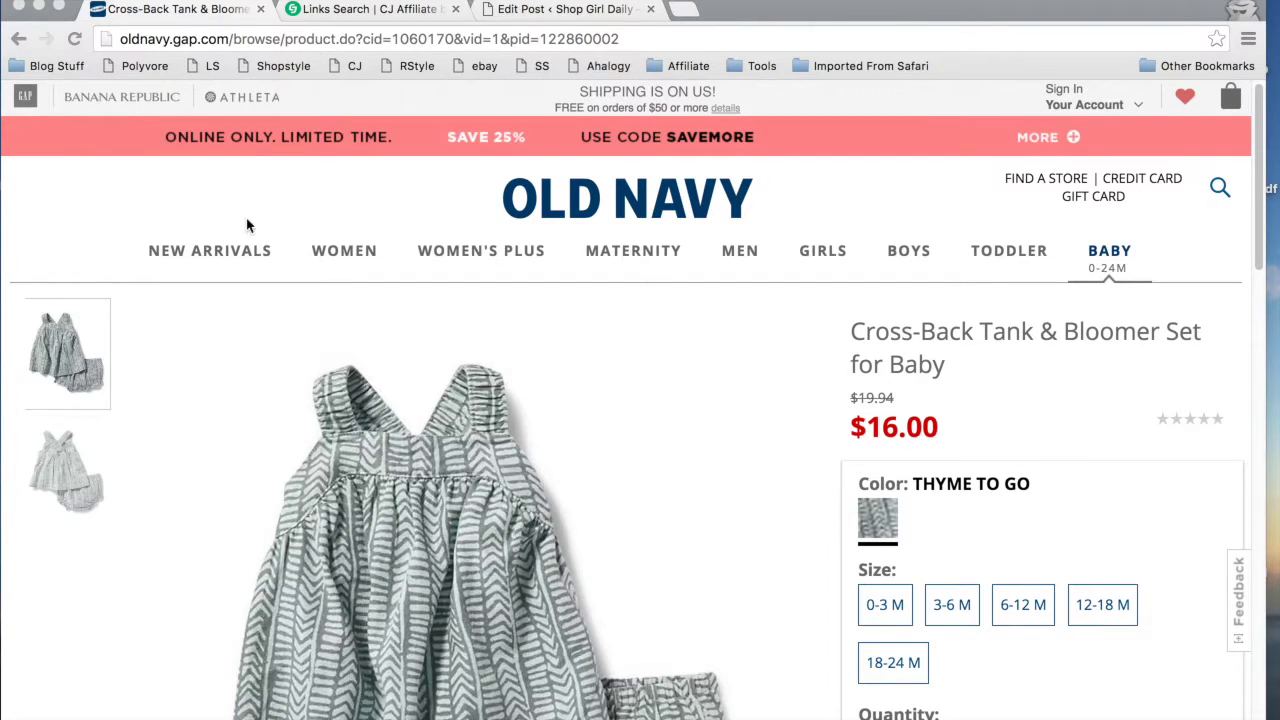
# Scroll the Cross-Back Tank & Bloomer Set product page and bring up the main photo's image menu
pyautogui.scroll(-3, 234, 366)
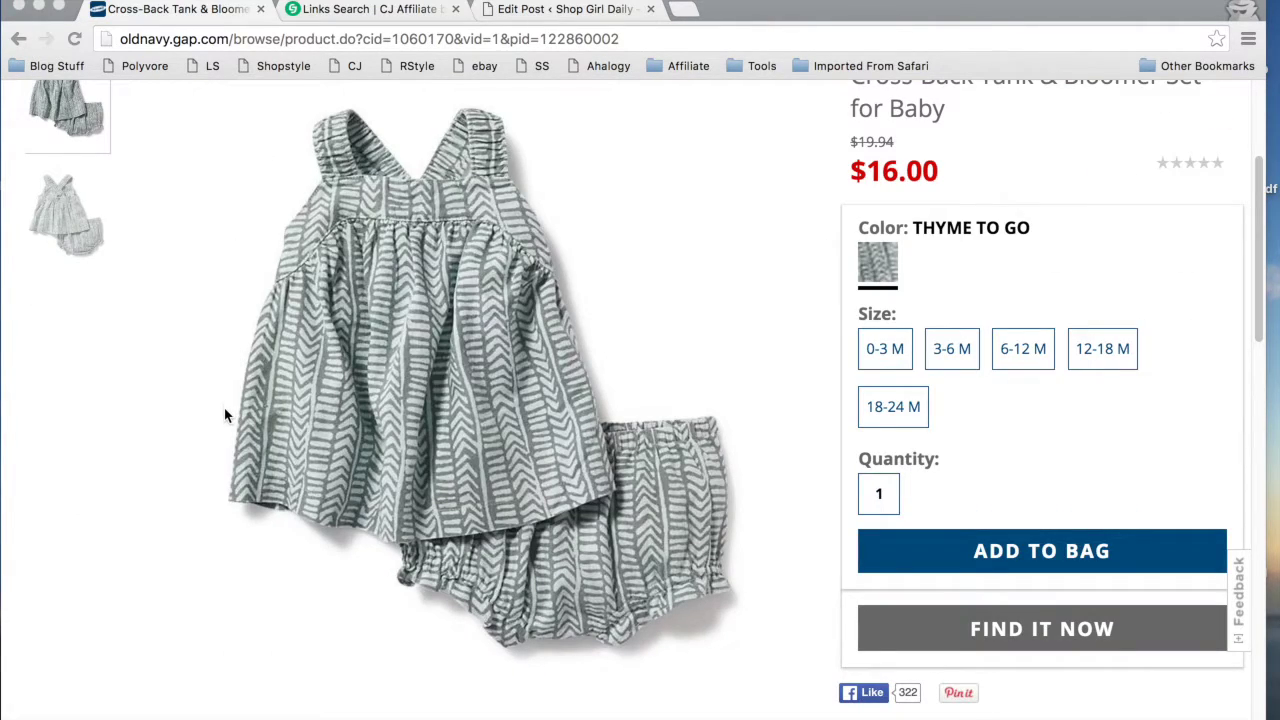
pyautogui.scroll(2, 228, 410)
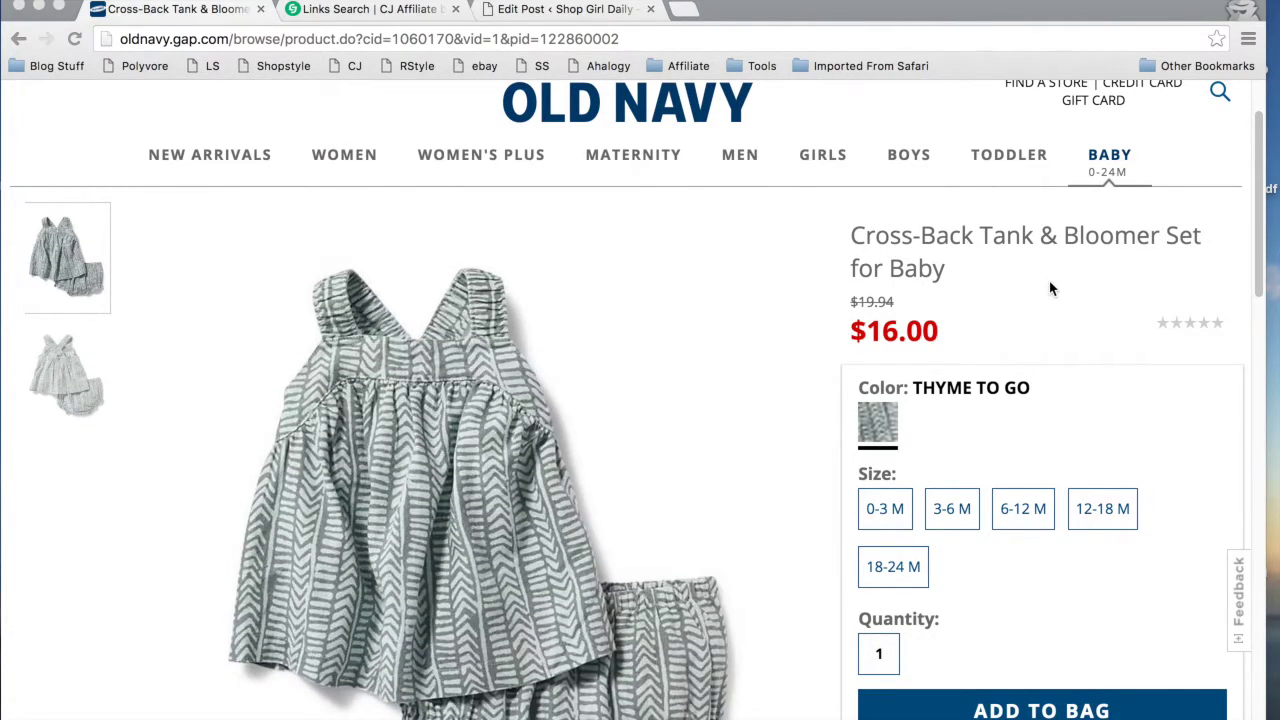
pyautogui.scroll(-1, 730, 480)
pyautogui.scroll(2, 730, 480)
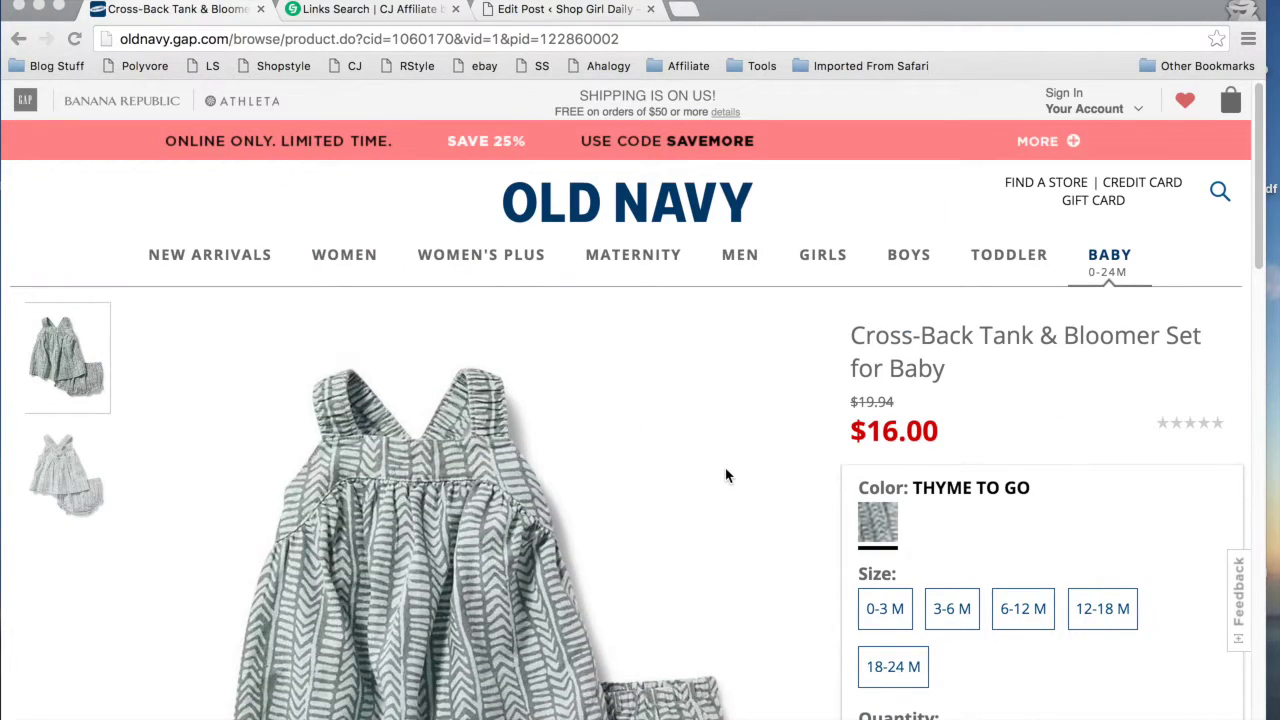
pyautogui.scroll(-1, 723, 476)
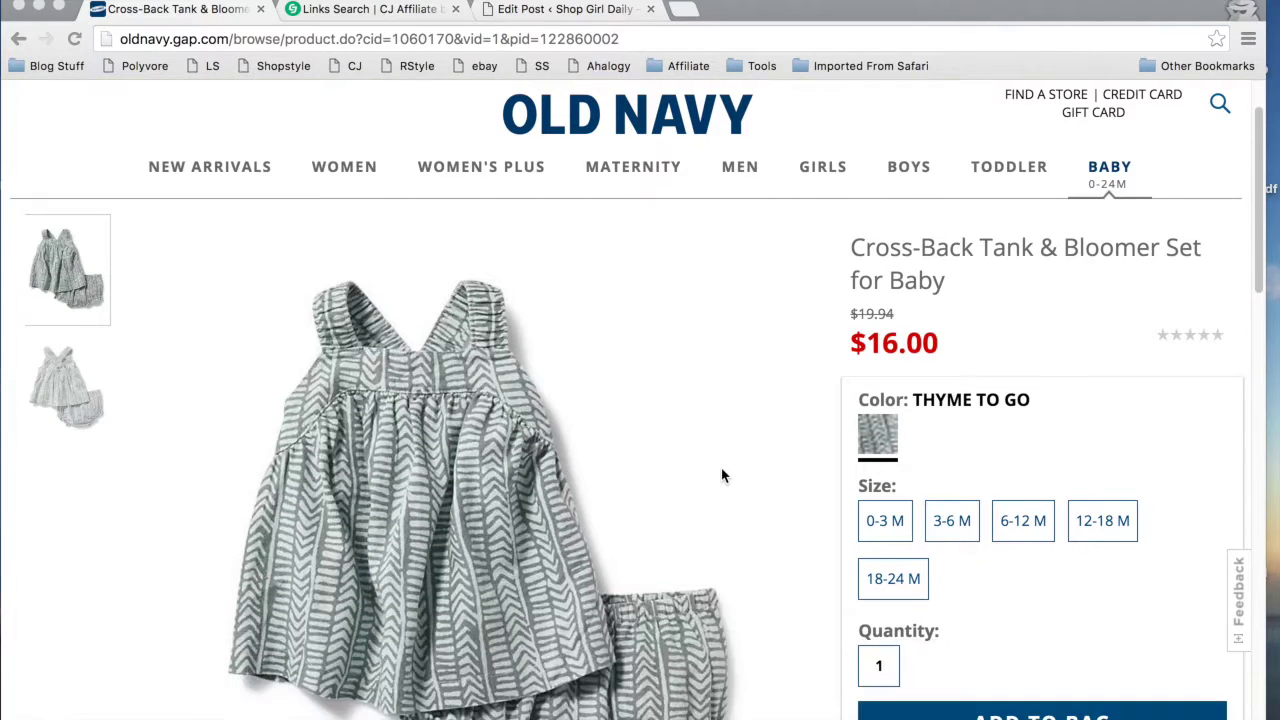
pyautogui.scroll(-2, 723, 476)
pyautogui.rightClick(480, 362)
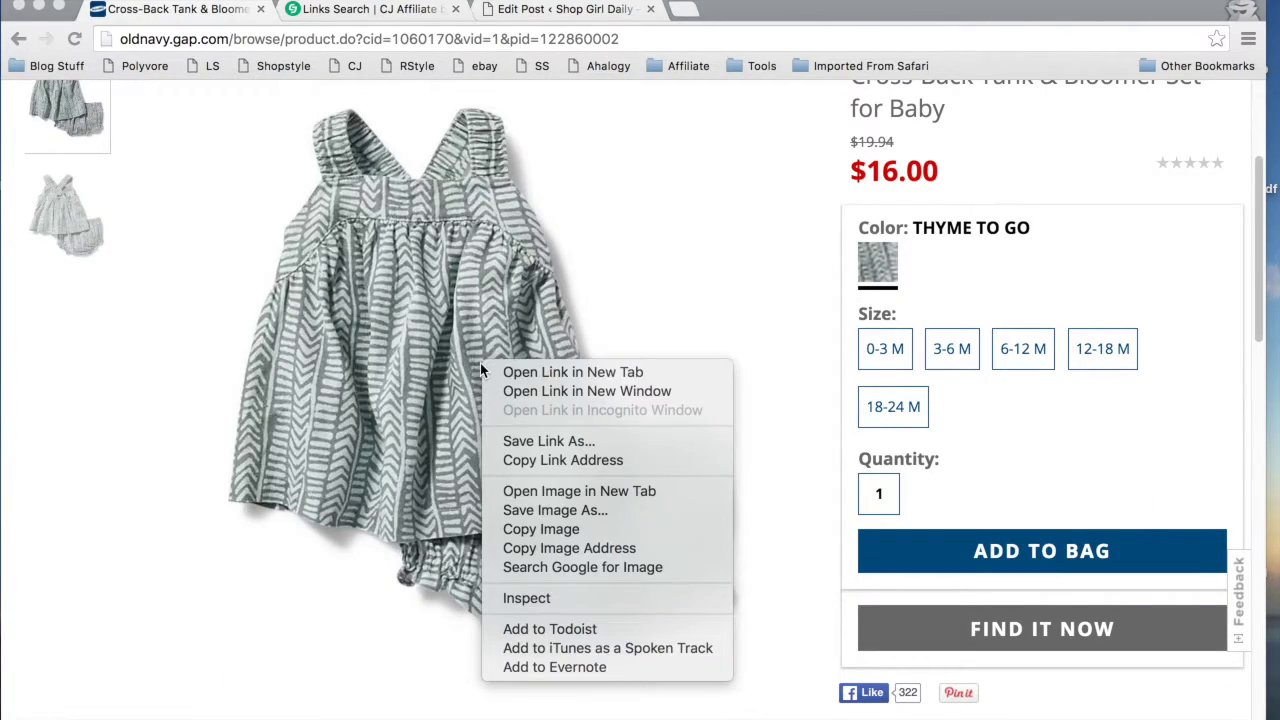
# Save the product photo to the Desktop as JPEG image cn11026525
pyautogui.click(539, 512)
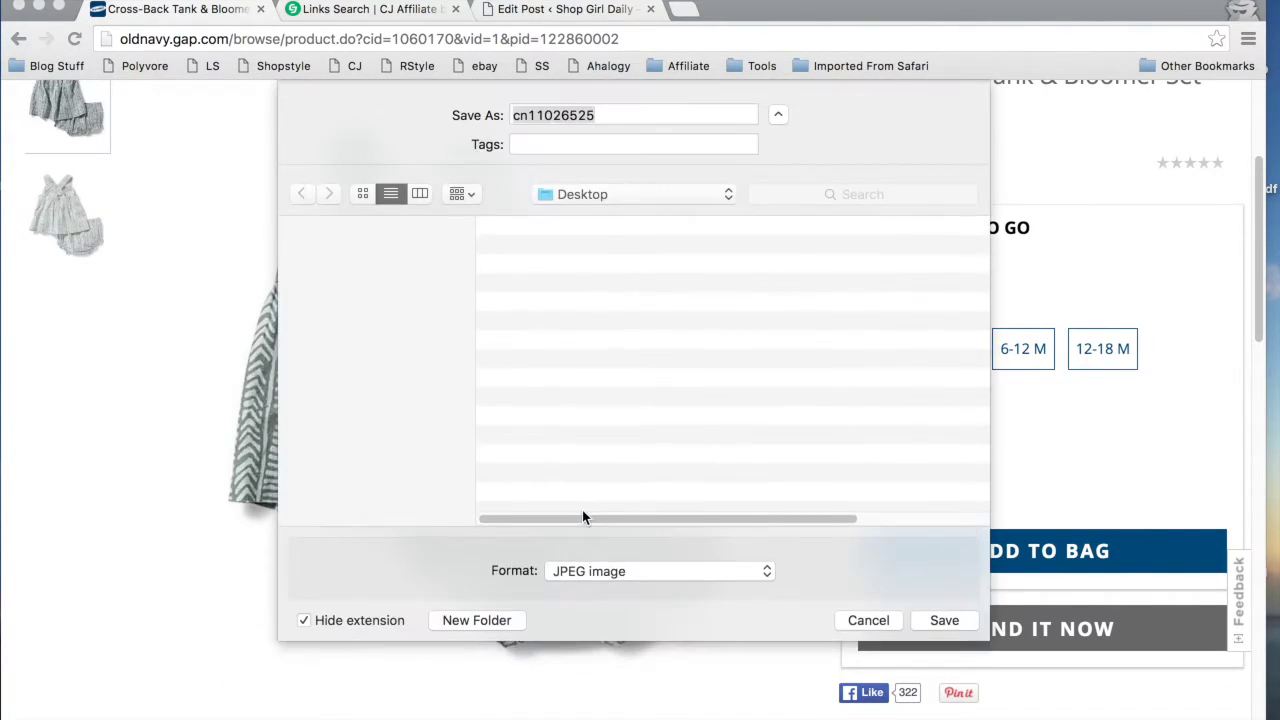
pyautogui.click(944, 621)
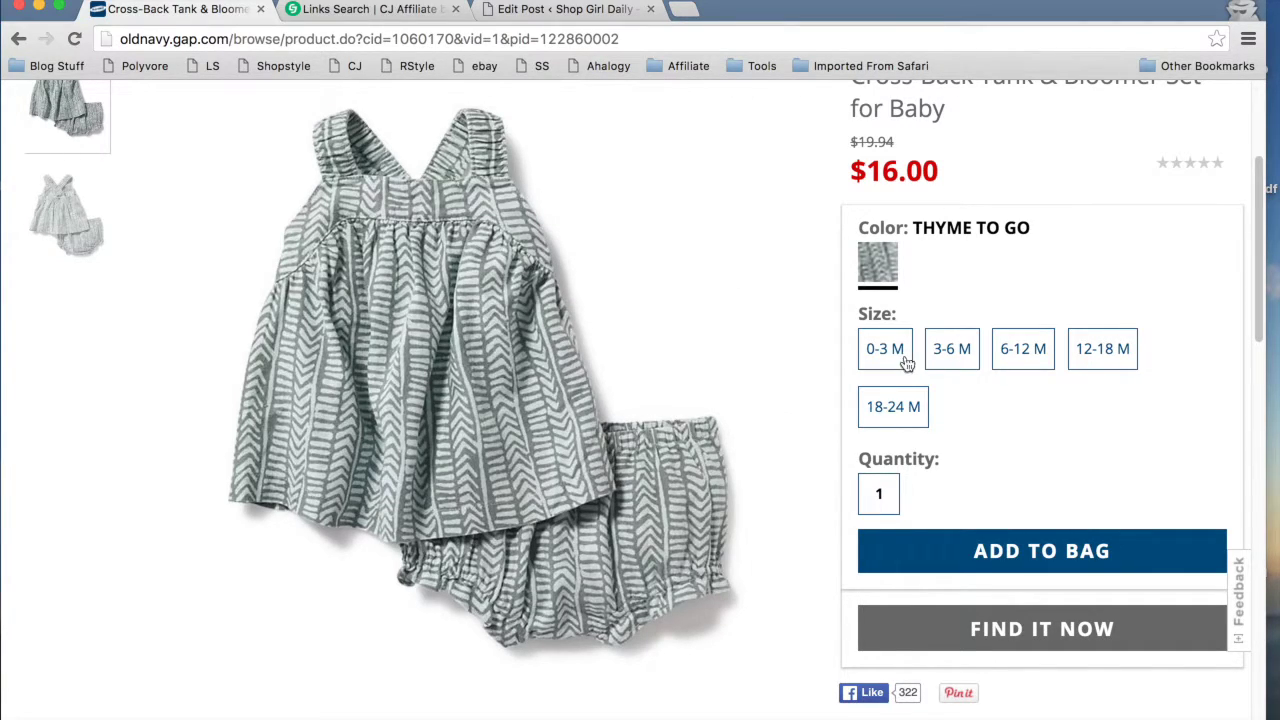
pyautogui.scroll(1, 818, 393)
pyautogui.scroll(2, 820, 393)
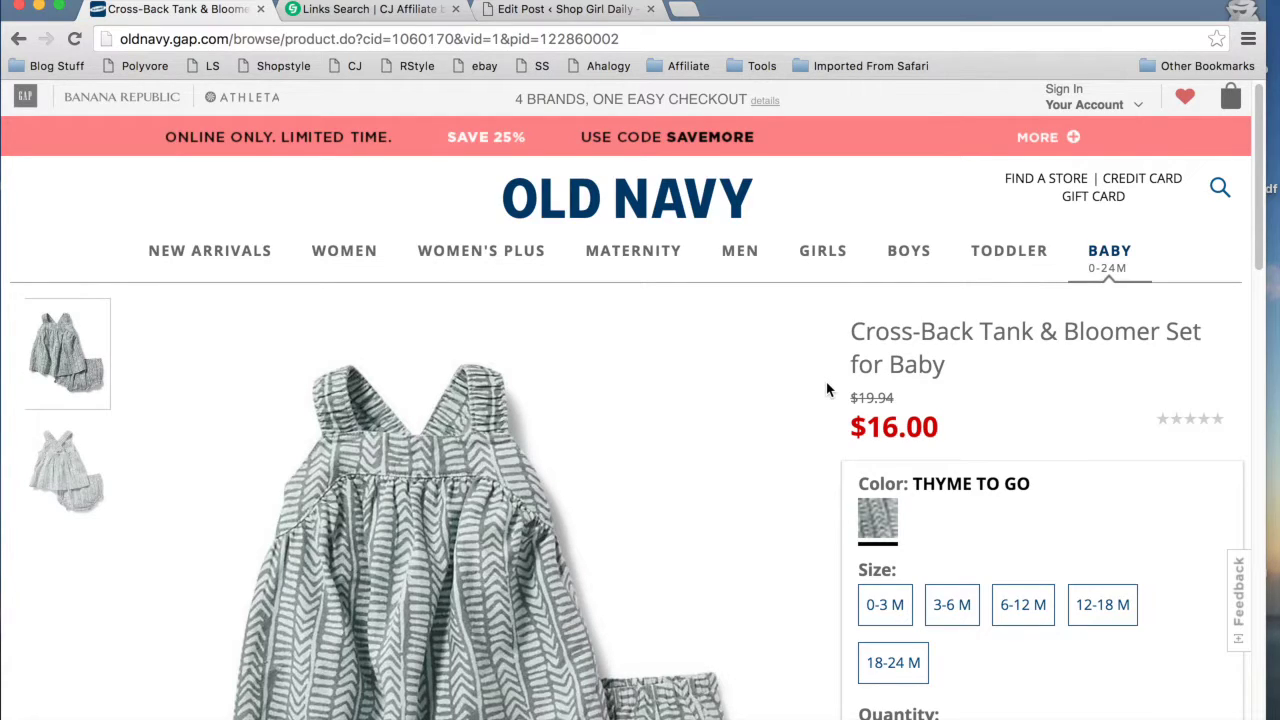
pyautogui.scroll(-1, 771, 349)
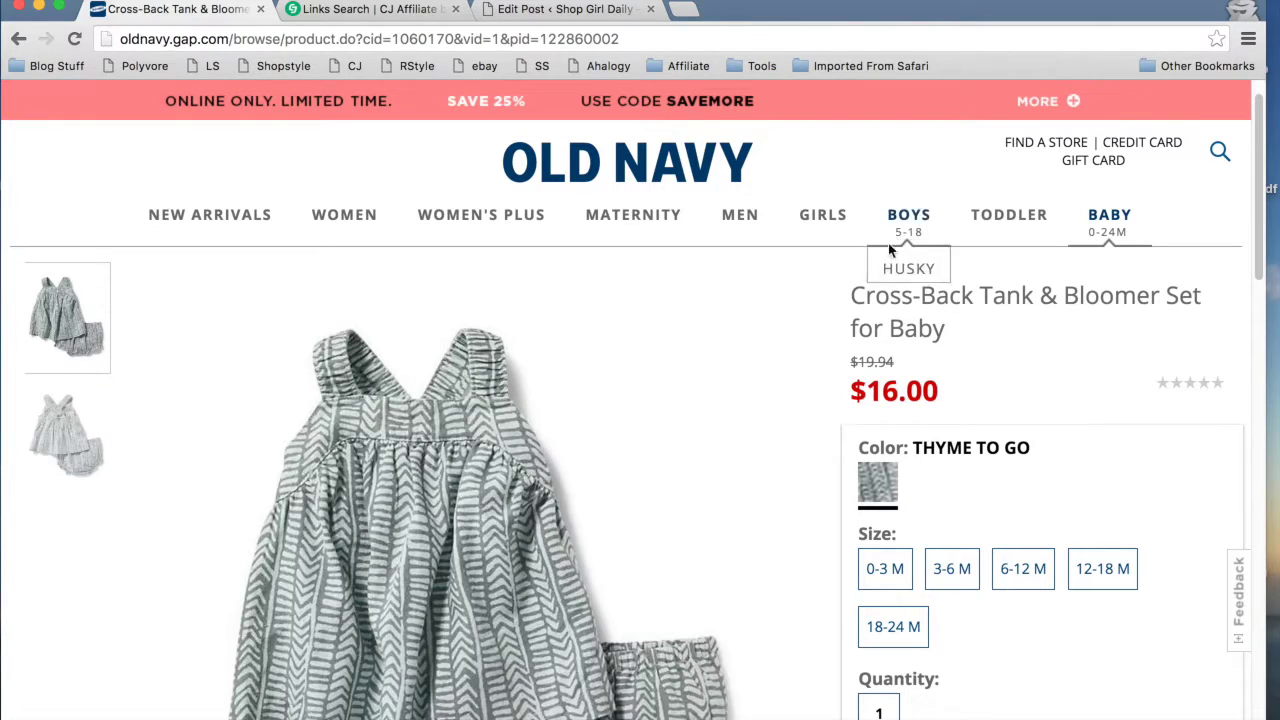
pyautogui.scroll(-2, 809, 300)
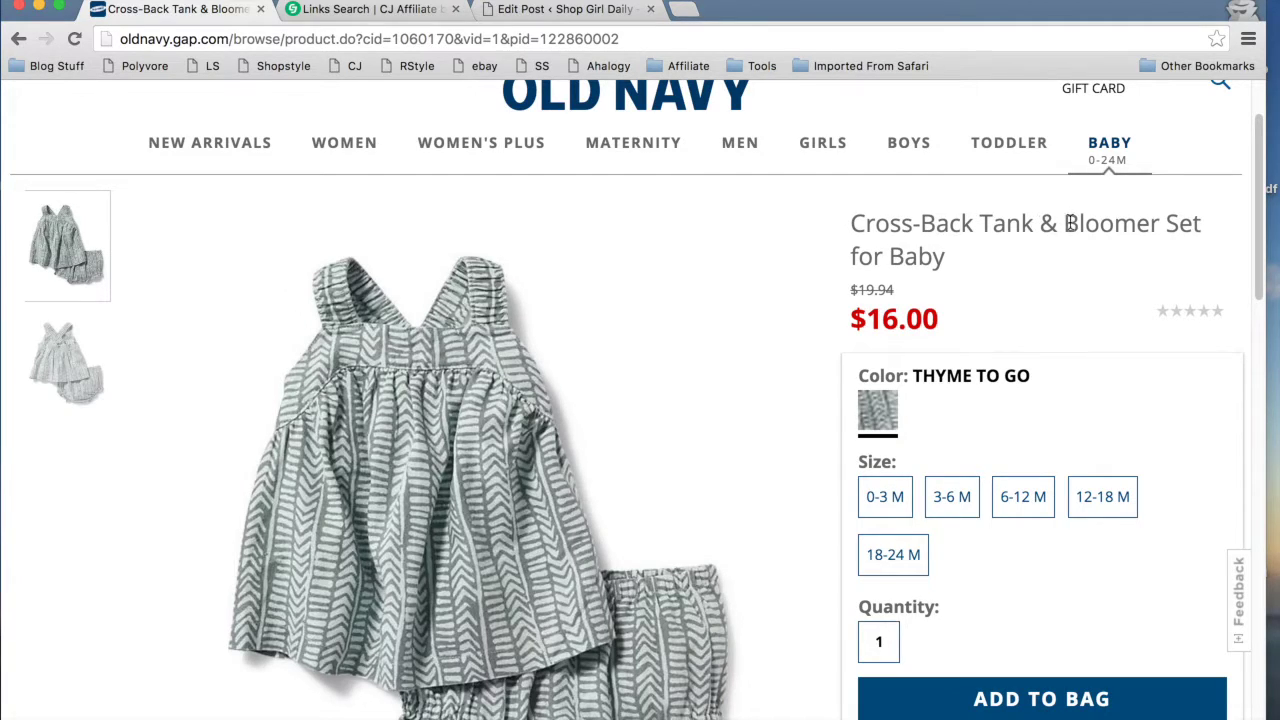
# Select 'Bloomer Set for Baby' in the product title, then switch CJ's search from Links to Products
pyautogui.moveTo(1070, 221); pyautogui.dragTo(1156, 252)
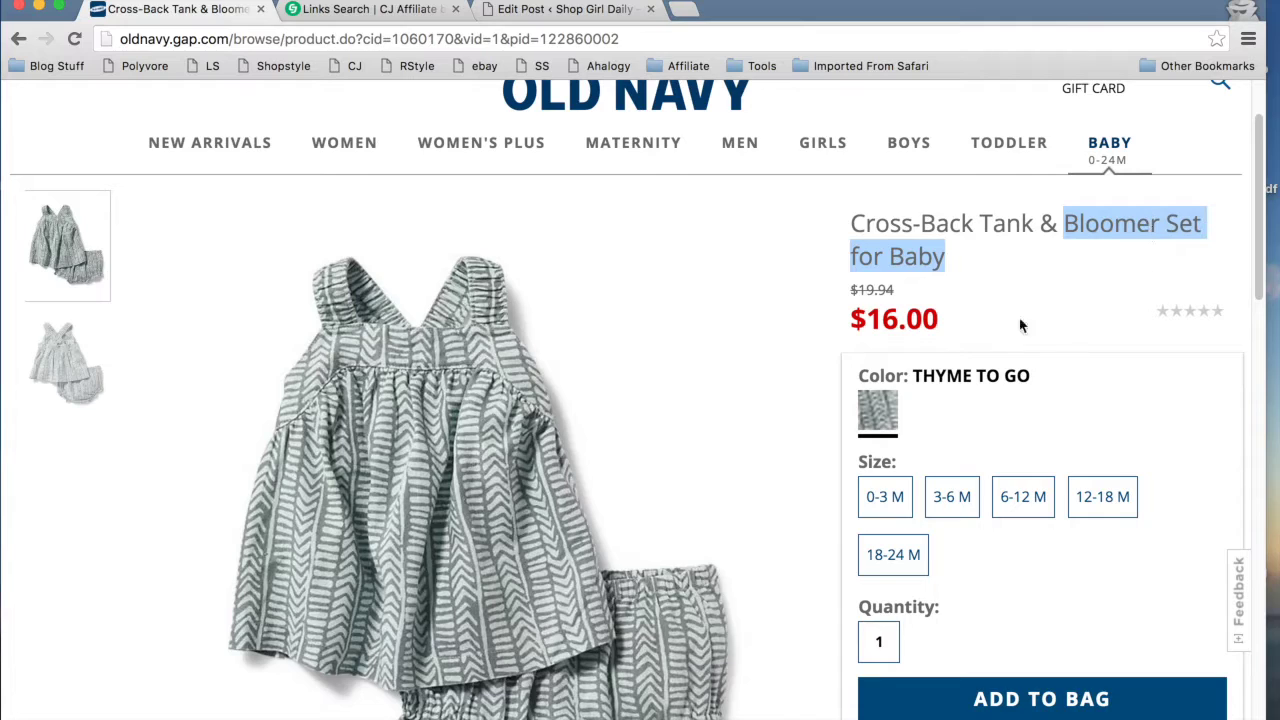
pyautogui.click(404, 10)
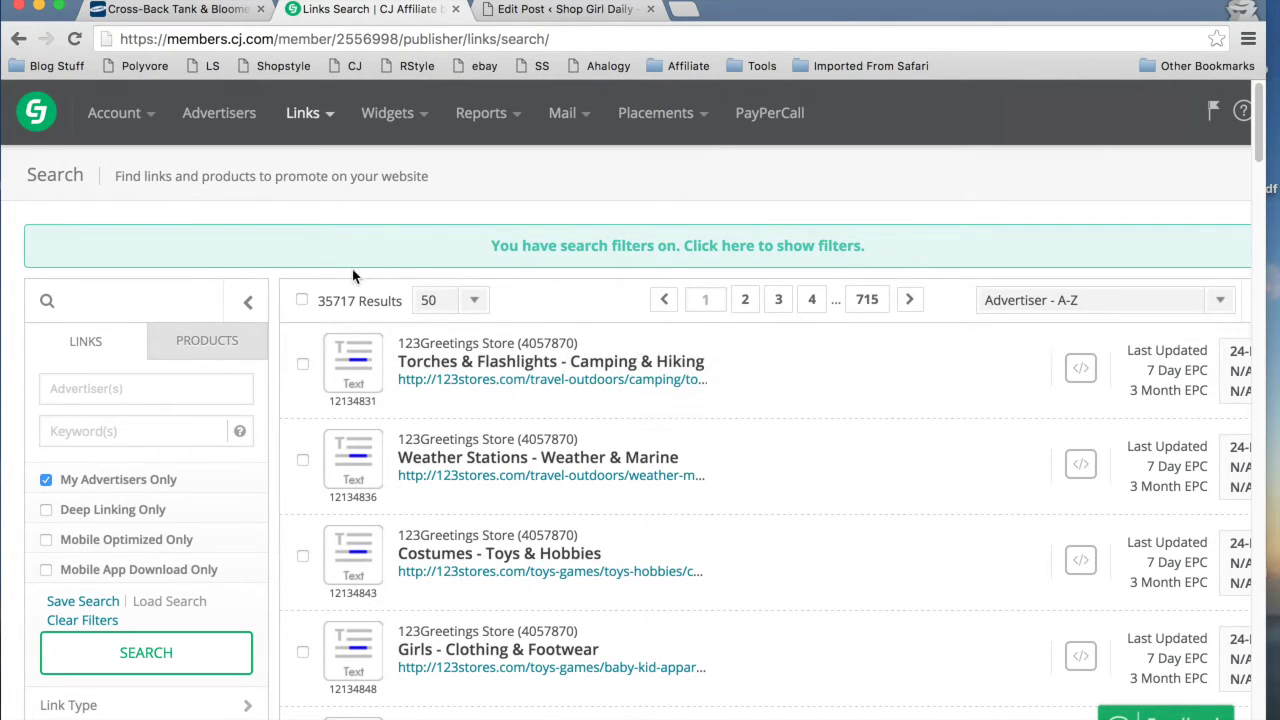
pyautogui.click(325, 122)
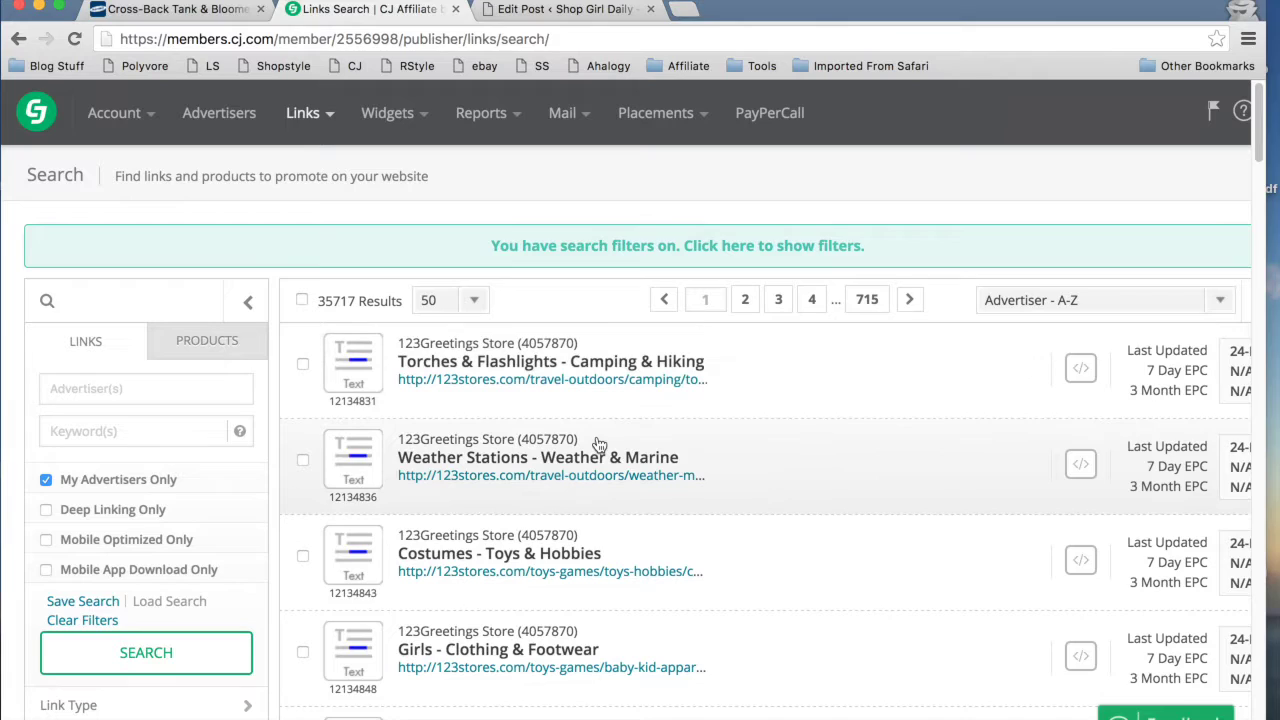
pyautogui.click(206, 342)
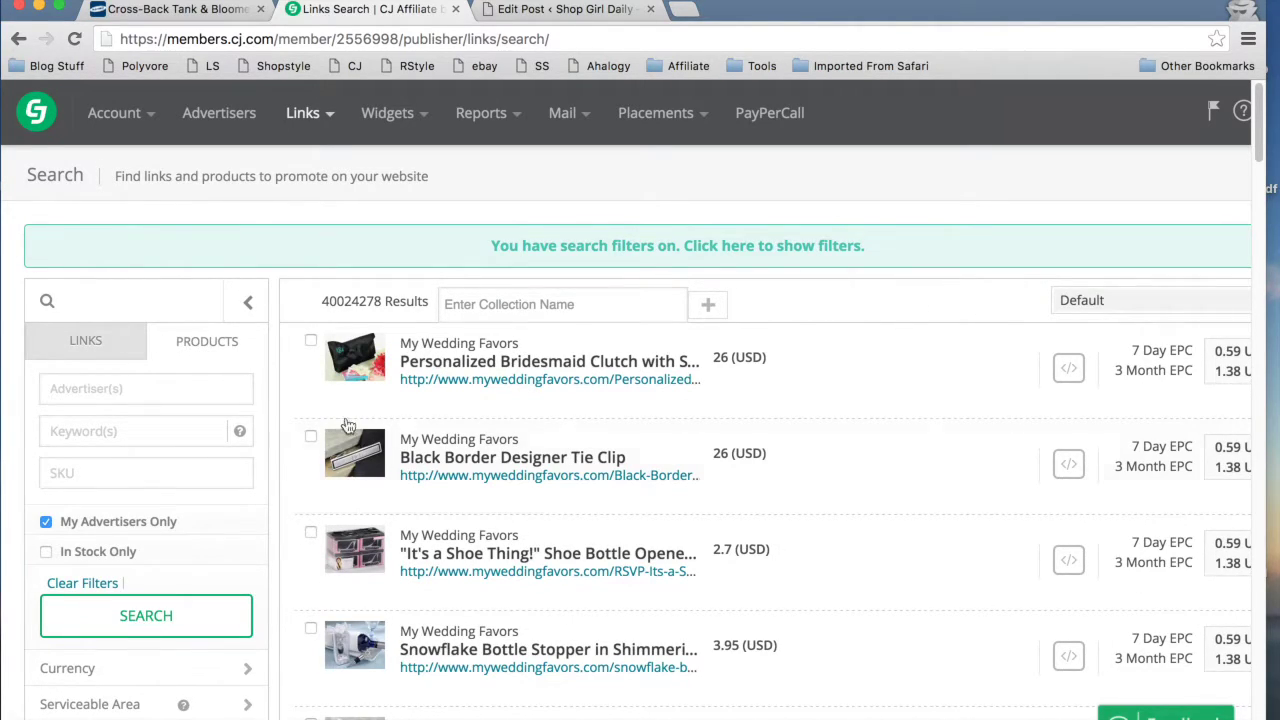
# Search CJ products from advertiser Old Navy for the keywords 'Bloomer Set for Baby'
pyautogui.click(139, 393)
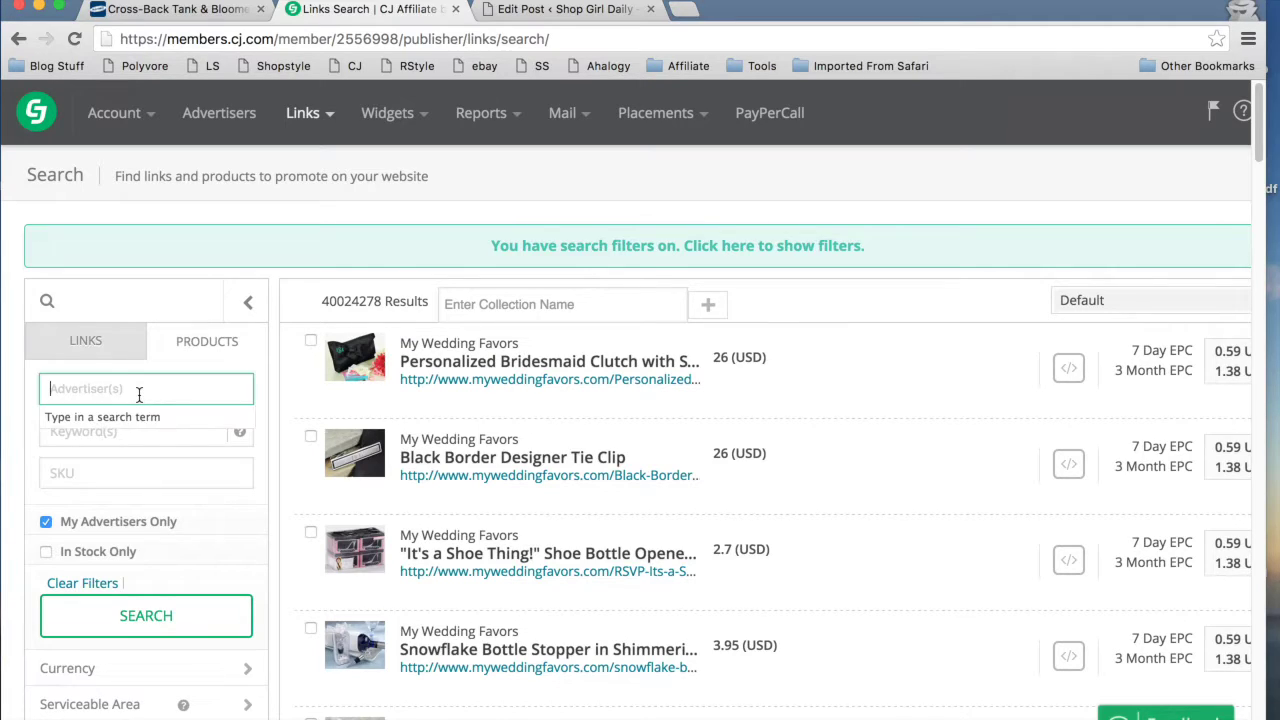
pyautogui.write('Old Navy')
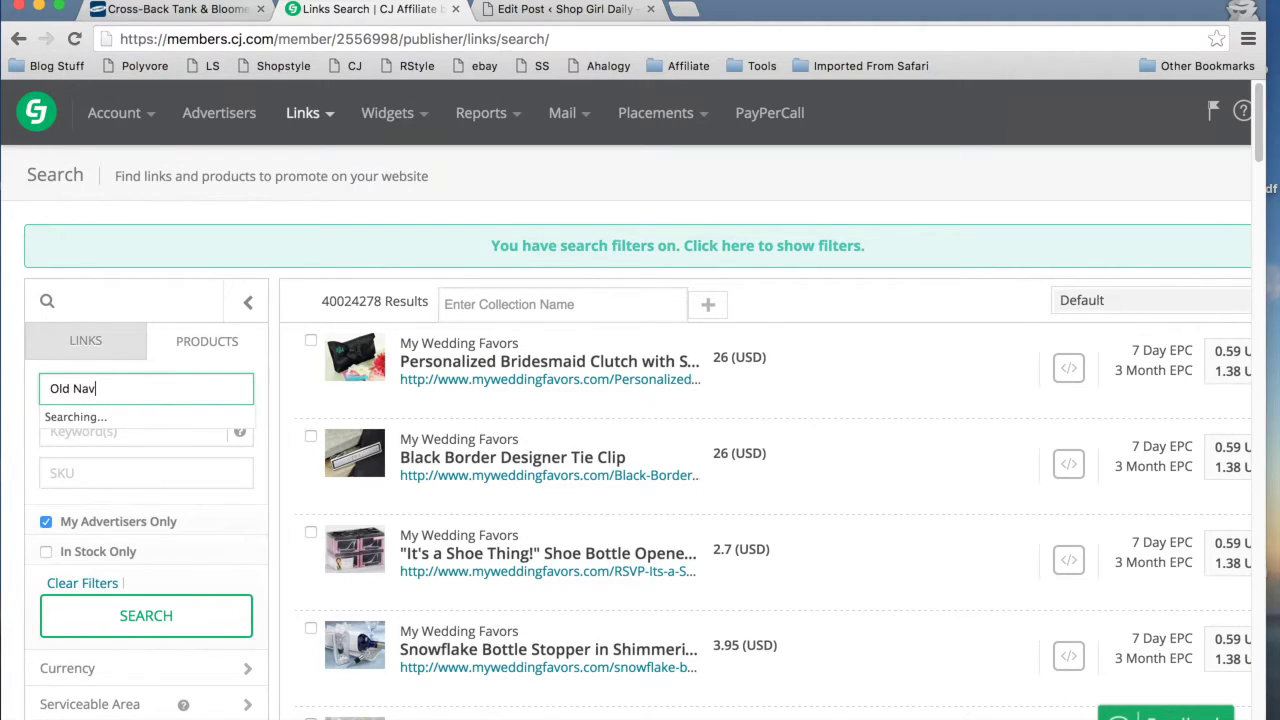
pyautogui.click(146, 414)
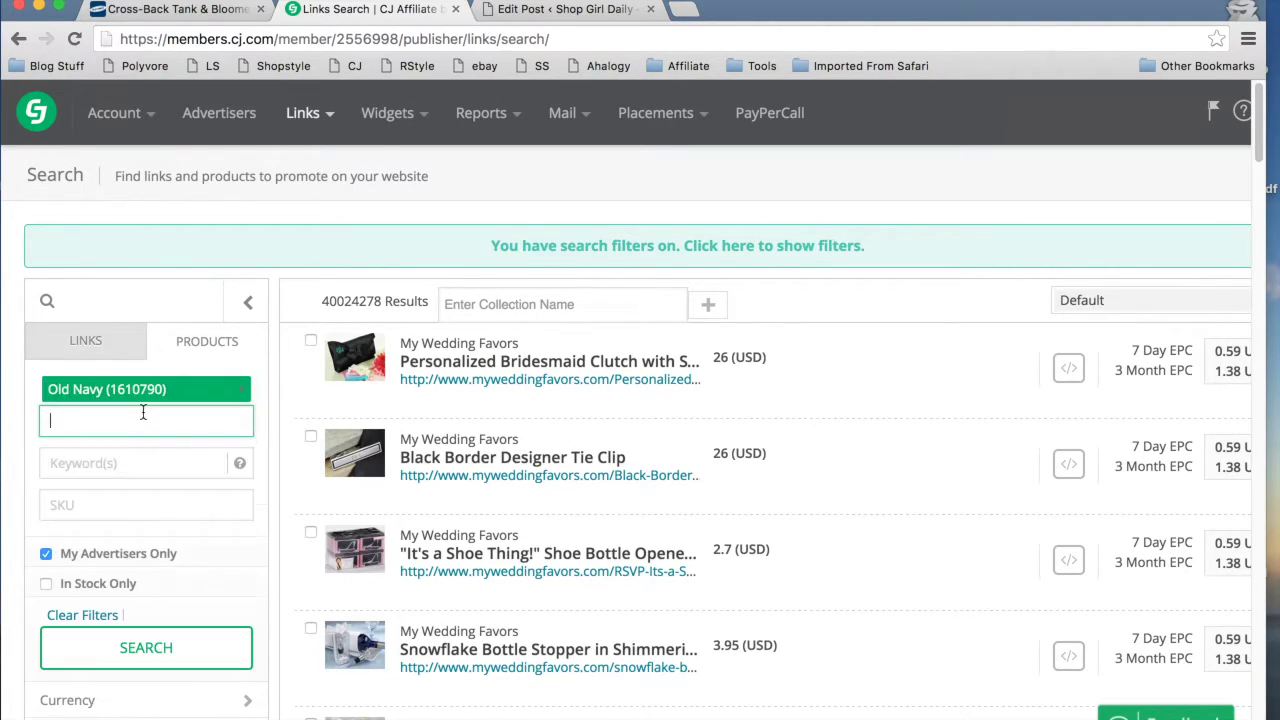
pyautogui.click(113, 467)
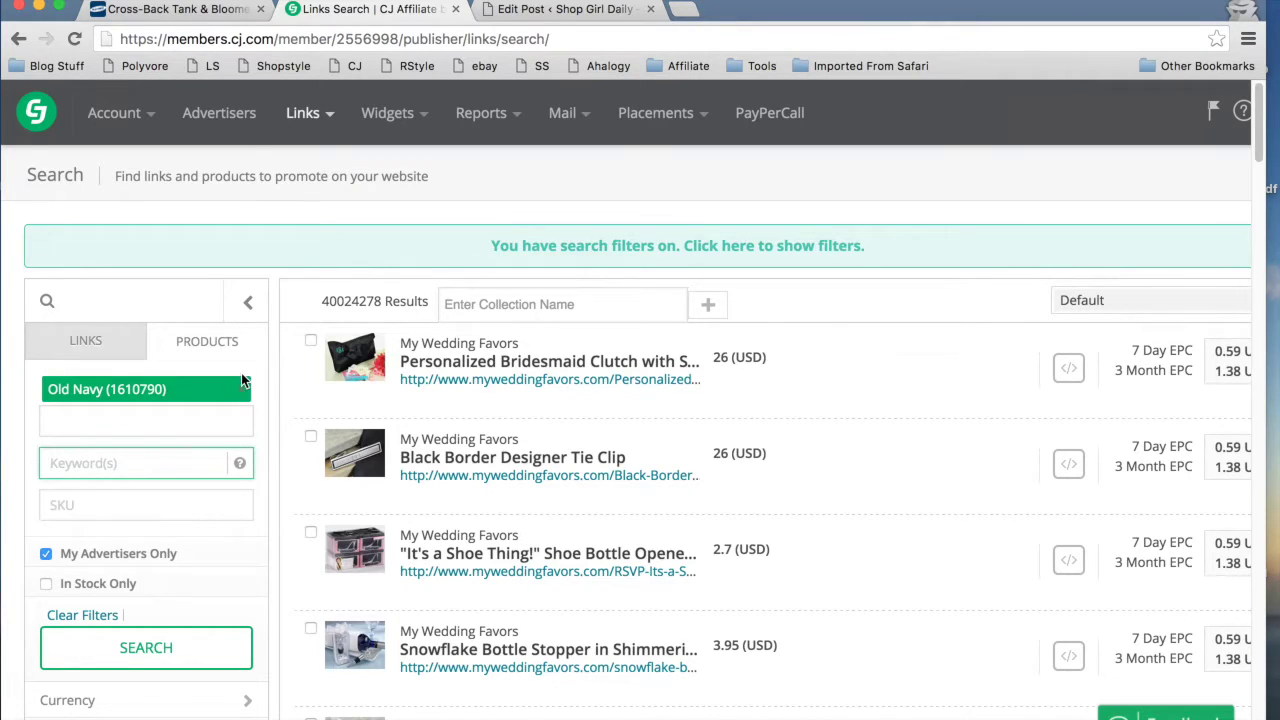
pyautogui.click(185, 10)
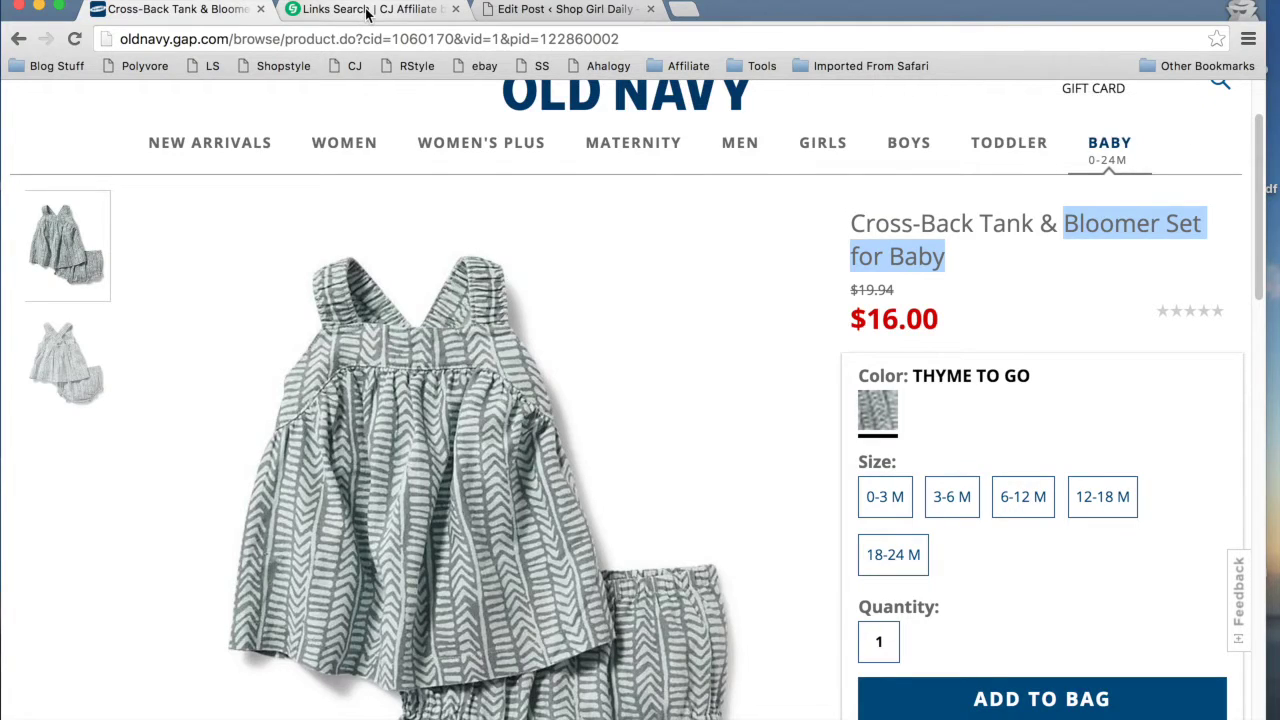
pyautogui.click(367, 10)
pyautogui.write('B')
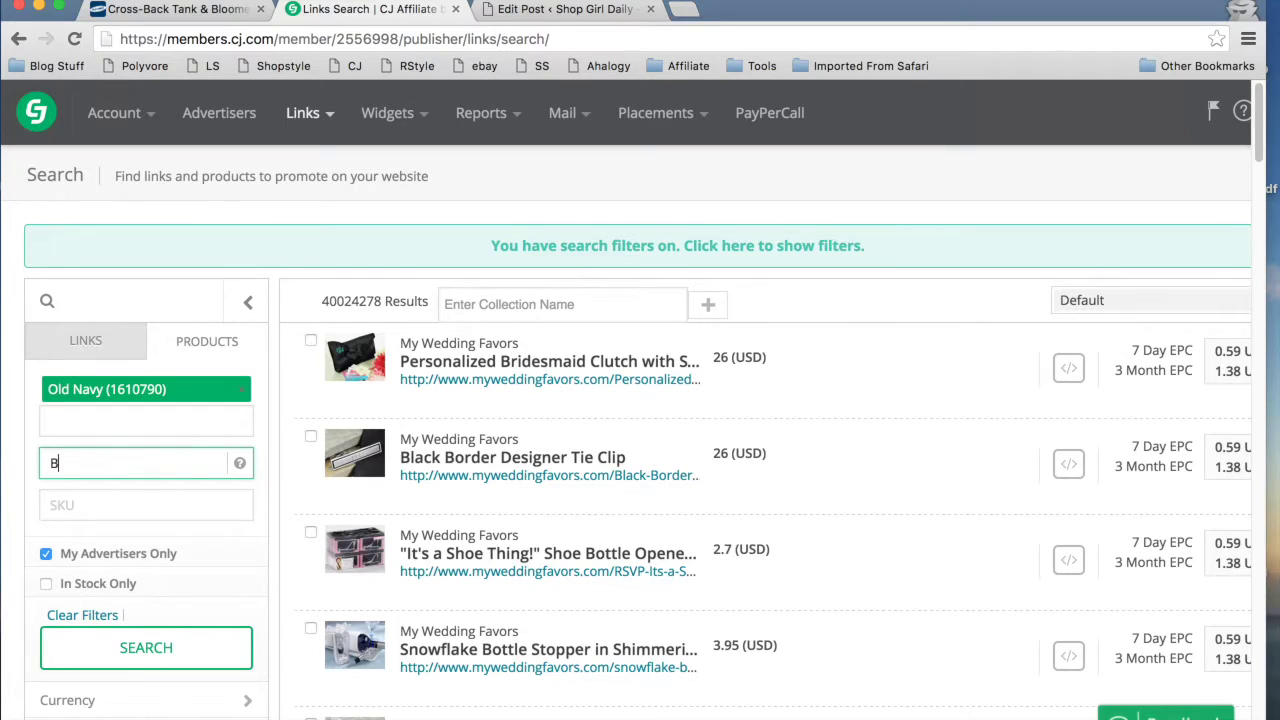
pyautogui.write('loomer Set for Baby')
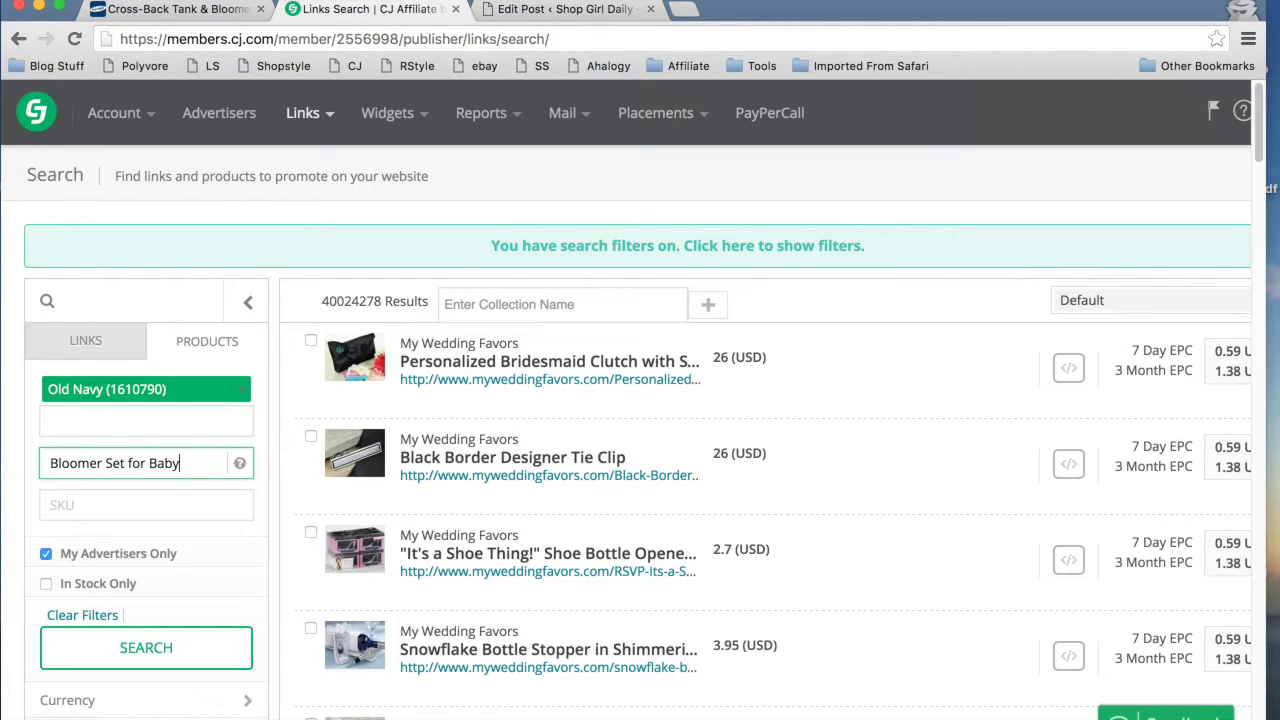
pyautogui.click(170, 645)
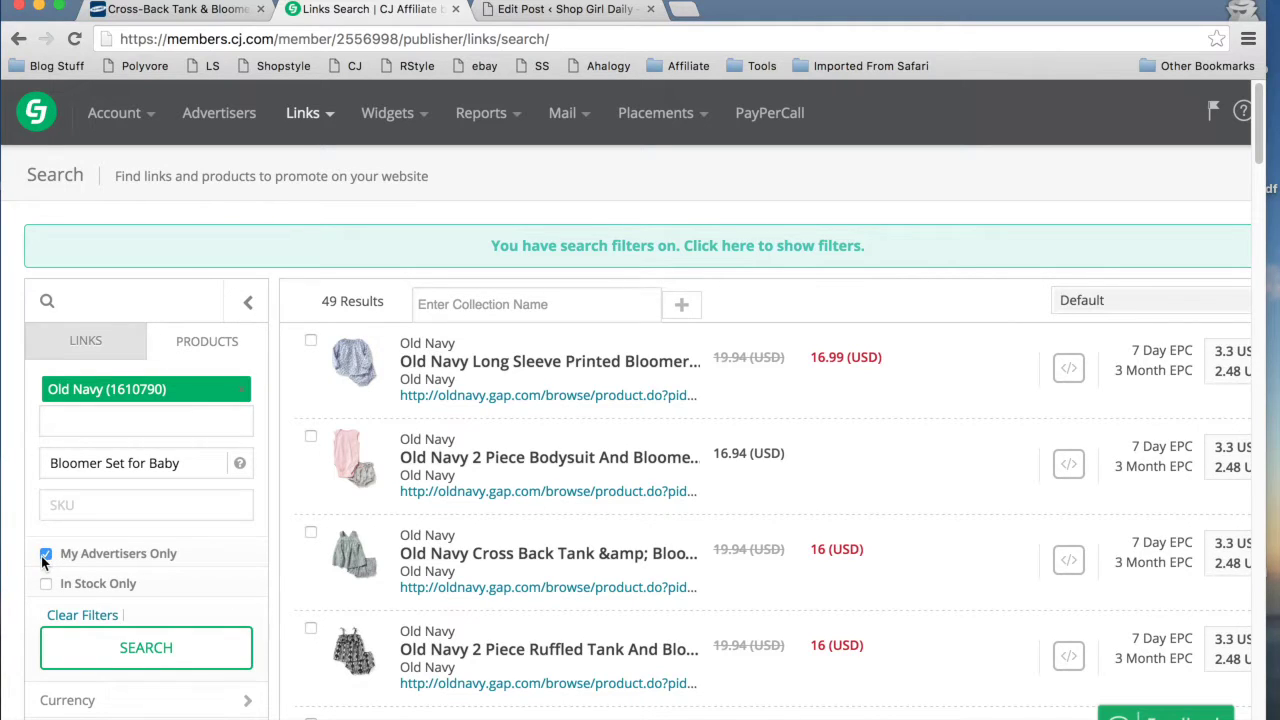
# Expand and review the Cross Back Tank & Bloomer Set's details, then request its link code
pyautogui.scroll(-5, 700, 560)
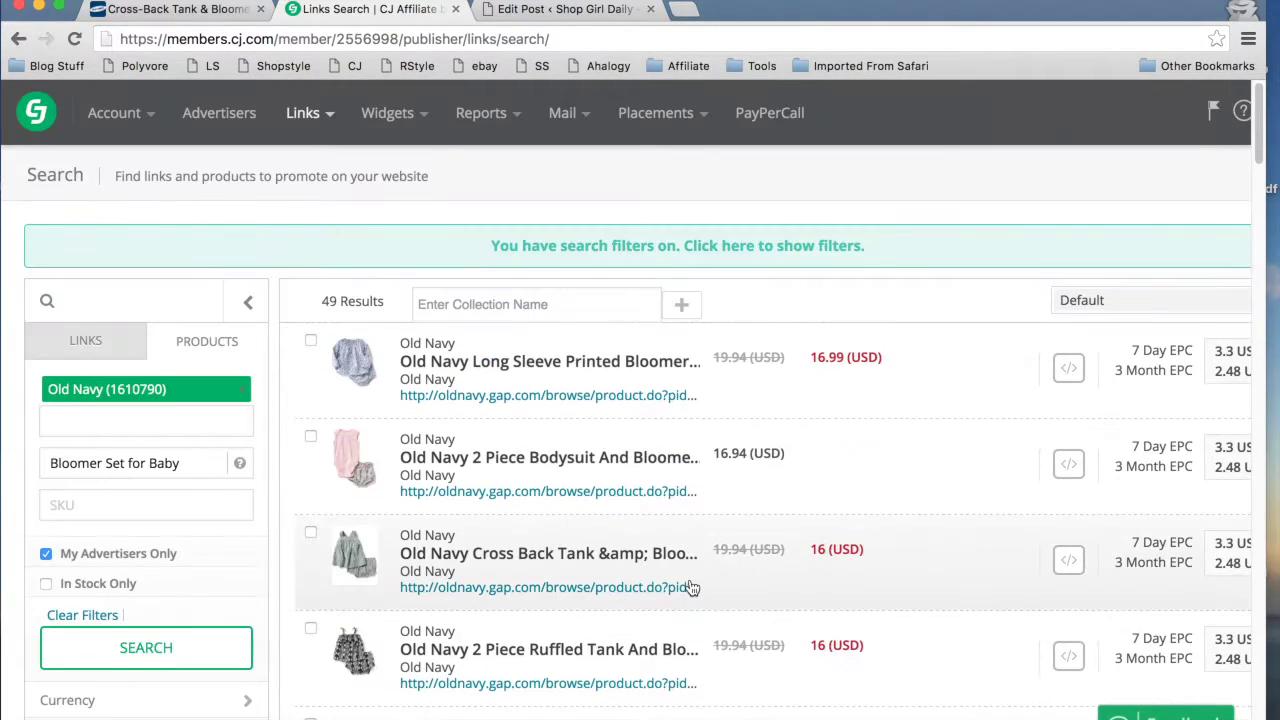
pyautogui.scroll(-5, 690, 583)
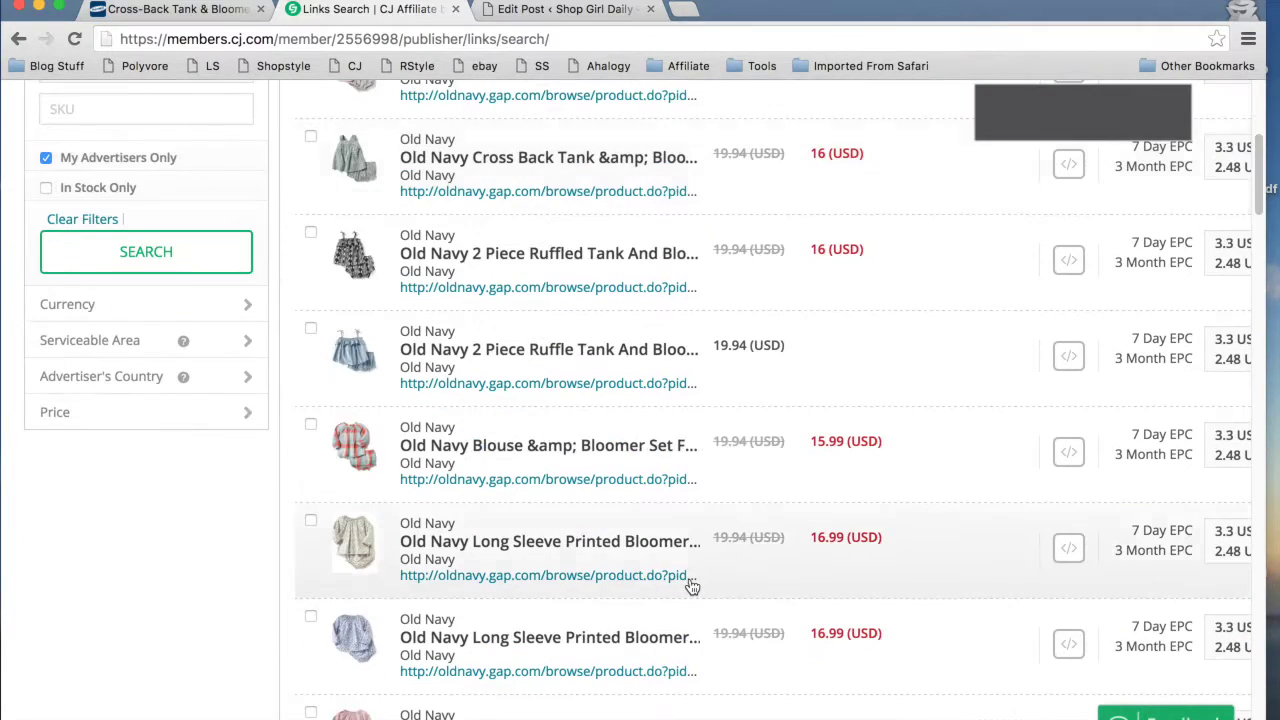
pyautogui.scroll(-3, 692, 587)
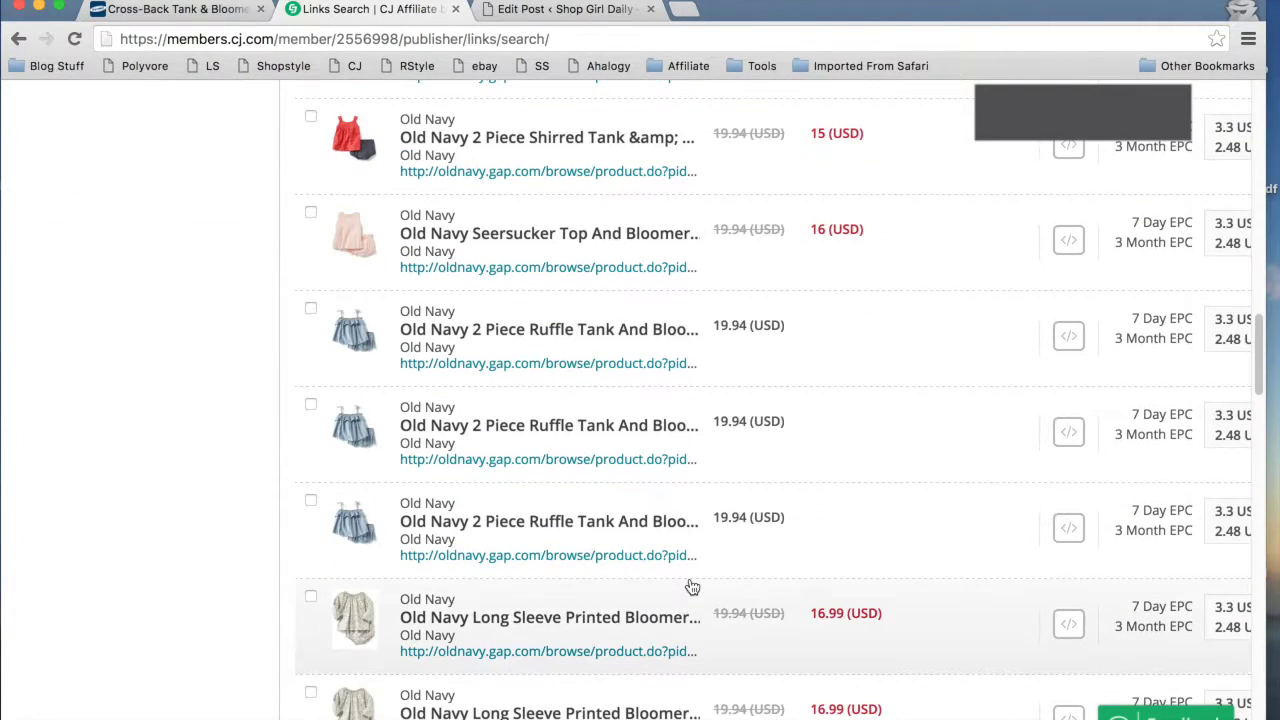
pyautogui.scroll(-5, 690, 586)
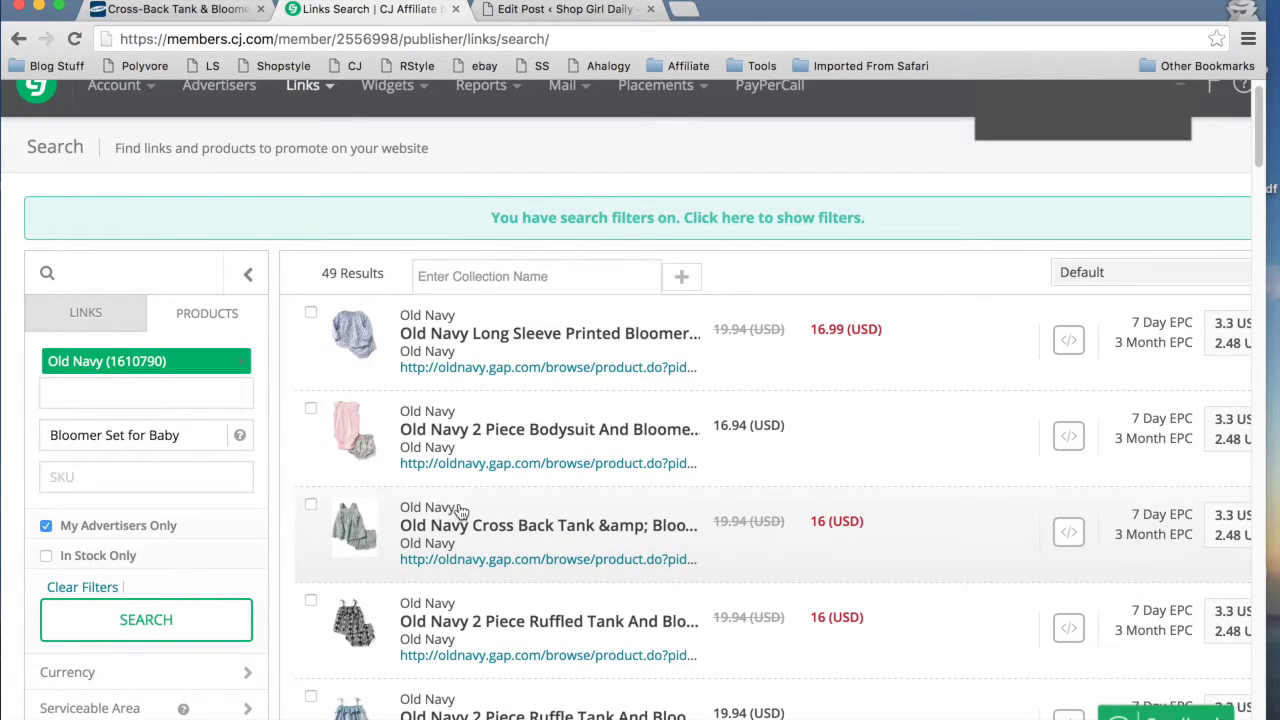
pyautogui.click(345, 512)
pyautogui.scroll(-3, 890, 540)
pyautogui.scroll(-10, 890, 540)
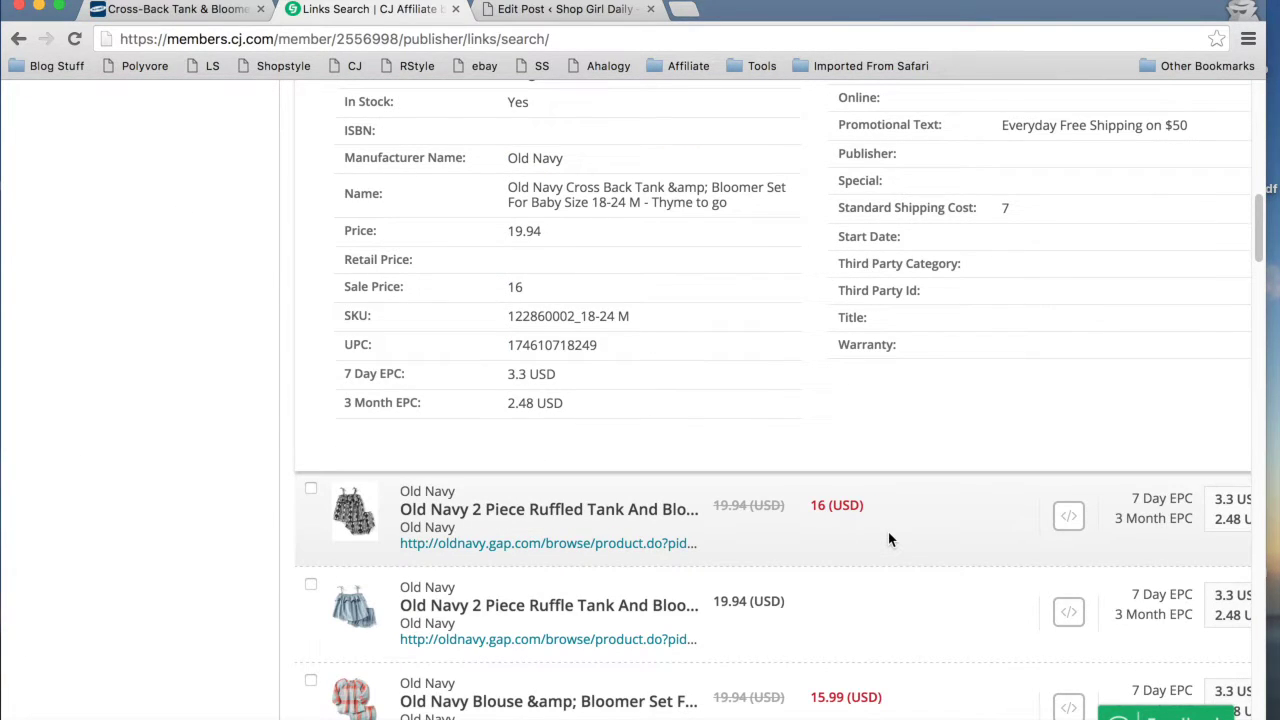
pyautogui.scroll(3, 888, 532)
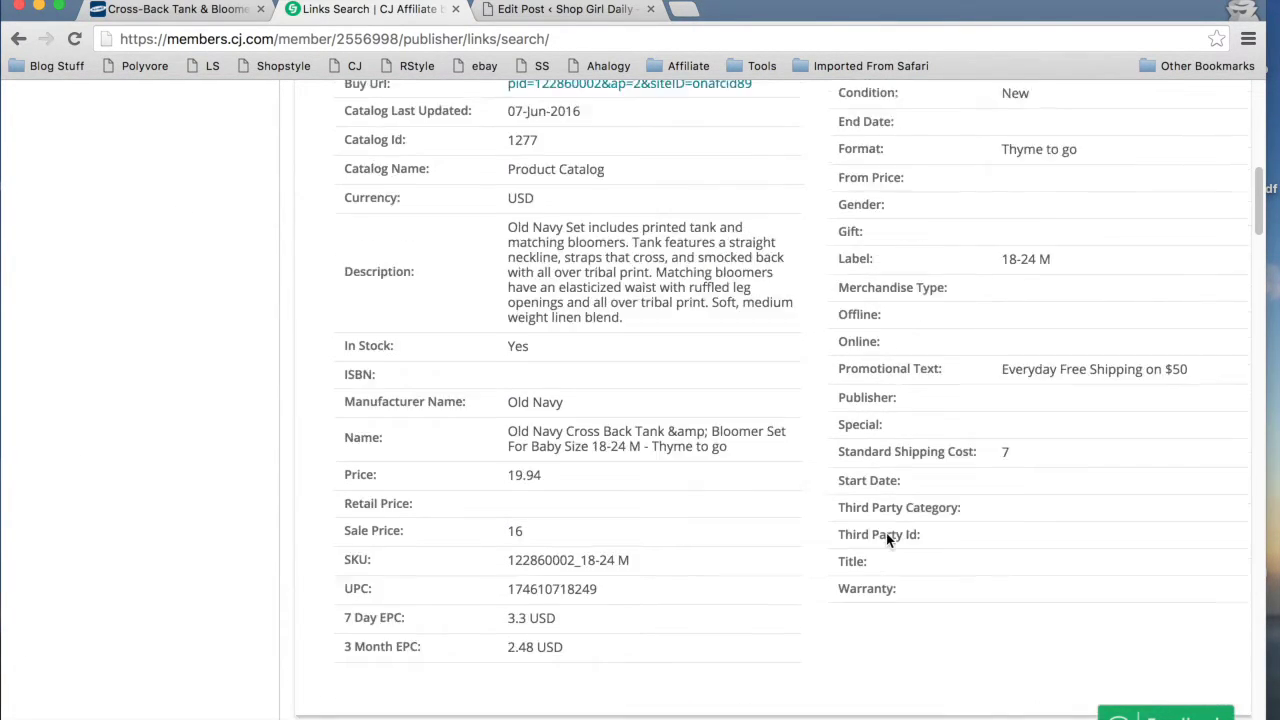
pyautogui.scroll(5, 886, 533)
pyautogui.scroll(-5, 886, 533)
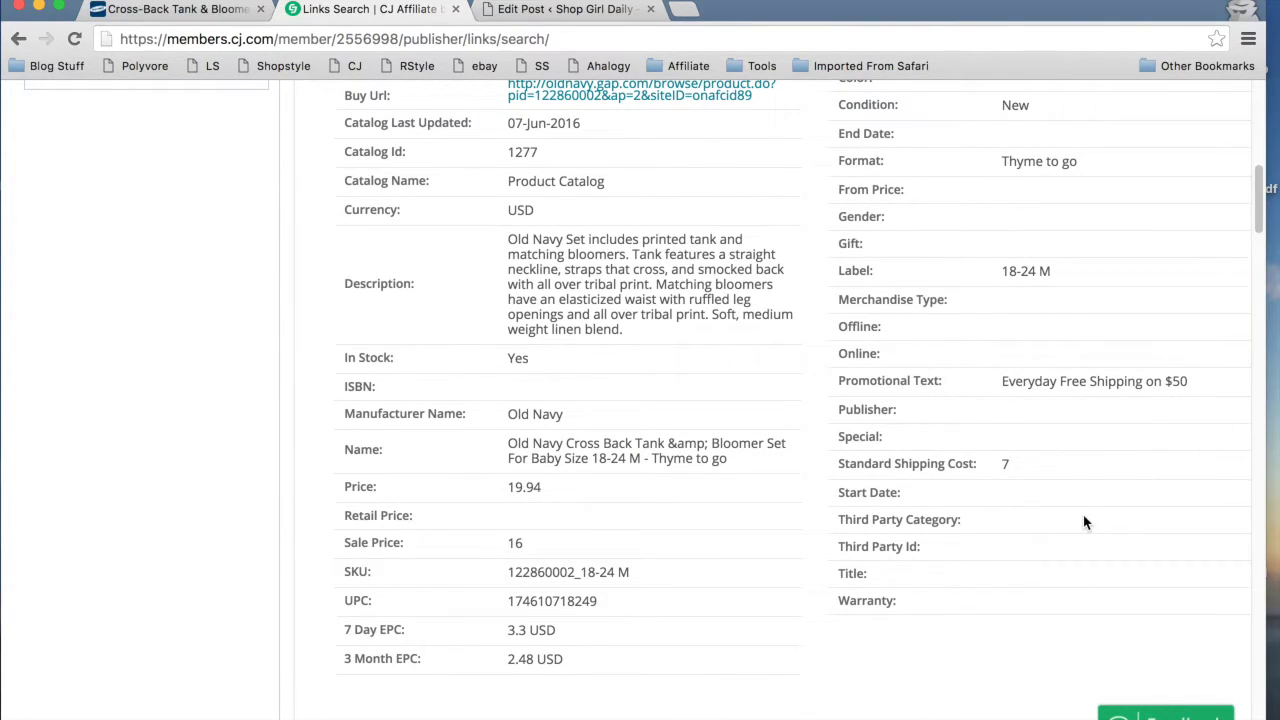
pyautogui.scroll(3, 1083, 522)
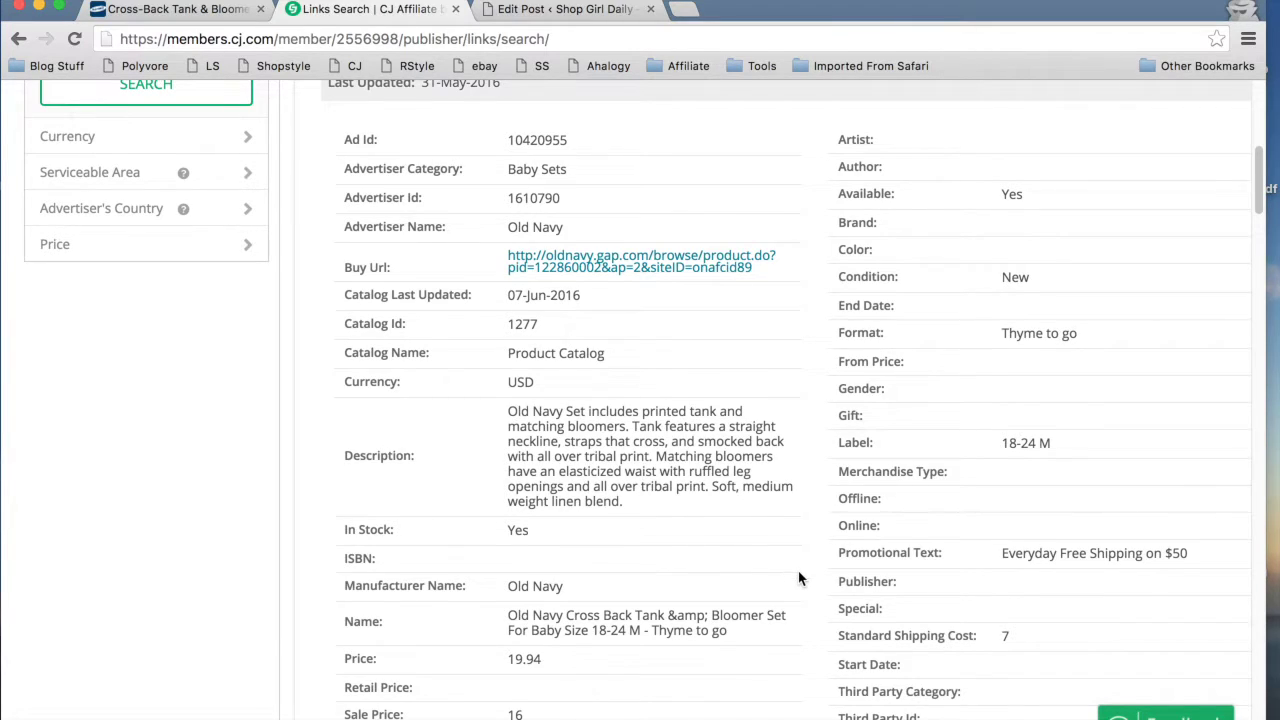
pyautogui.scroll(5, 799, 578)
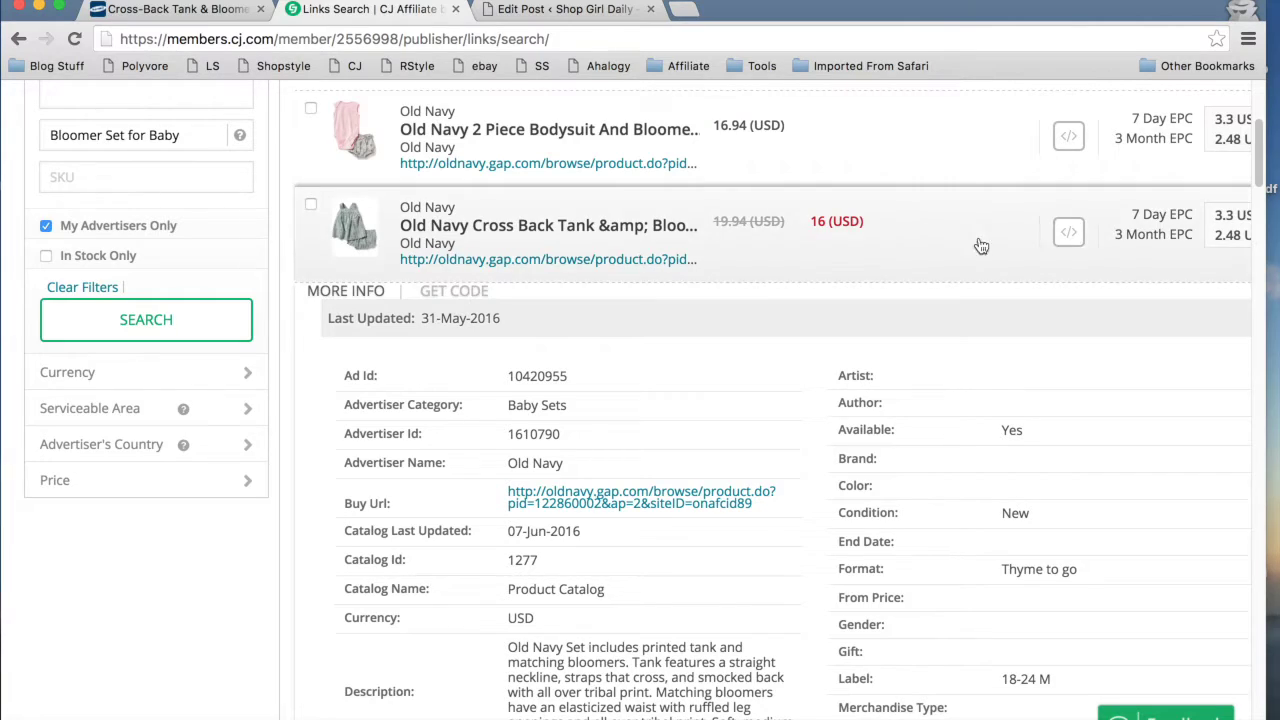
pyautogui.click(1069, 236)
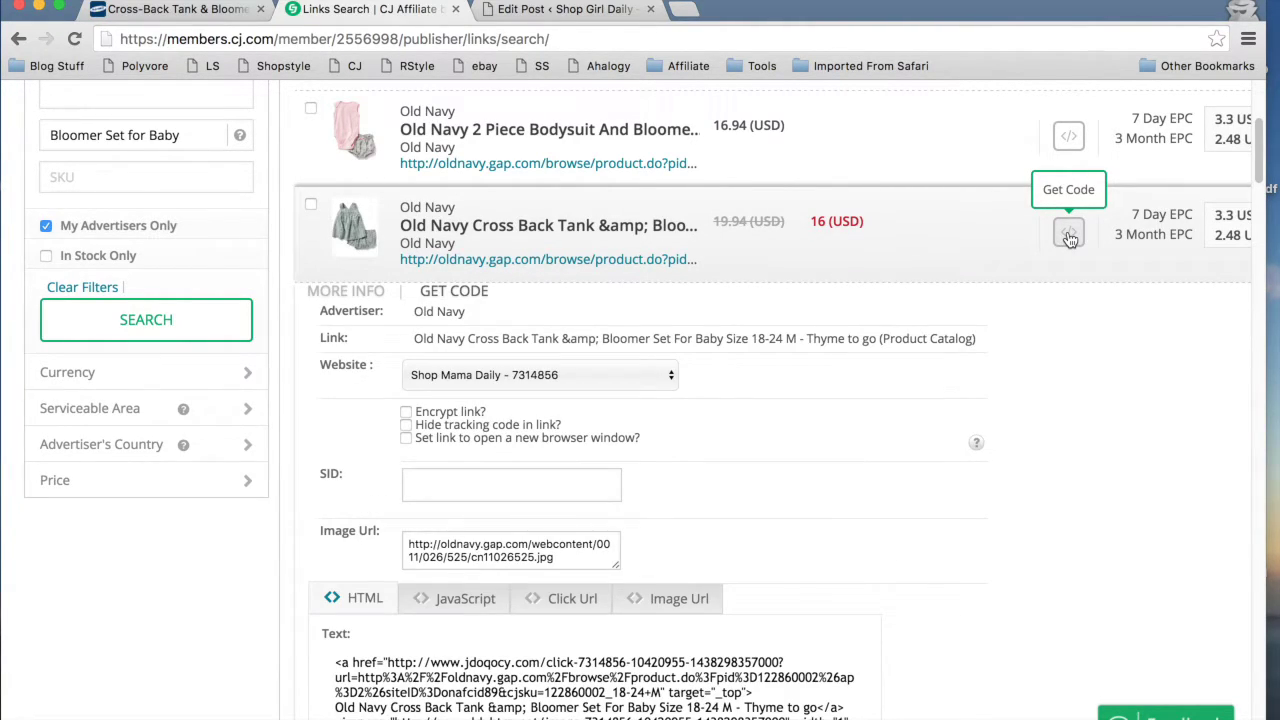
# Generate the link code for the website Shop Girl Daily - 3398498
pyautogui.scroll(-1, 1003, 484)
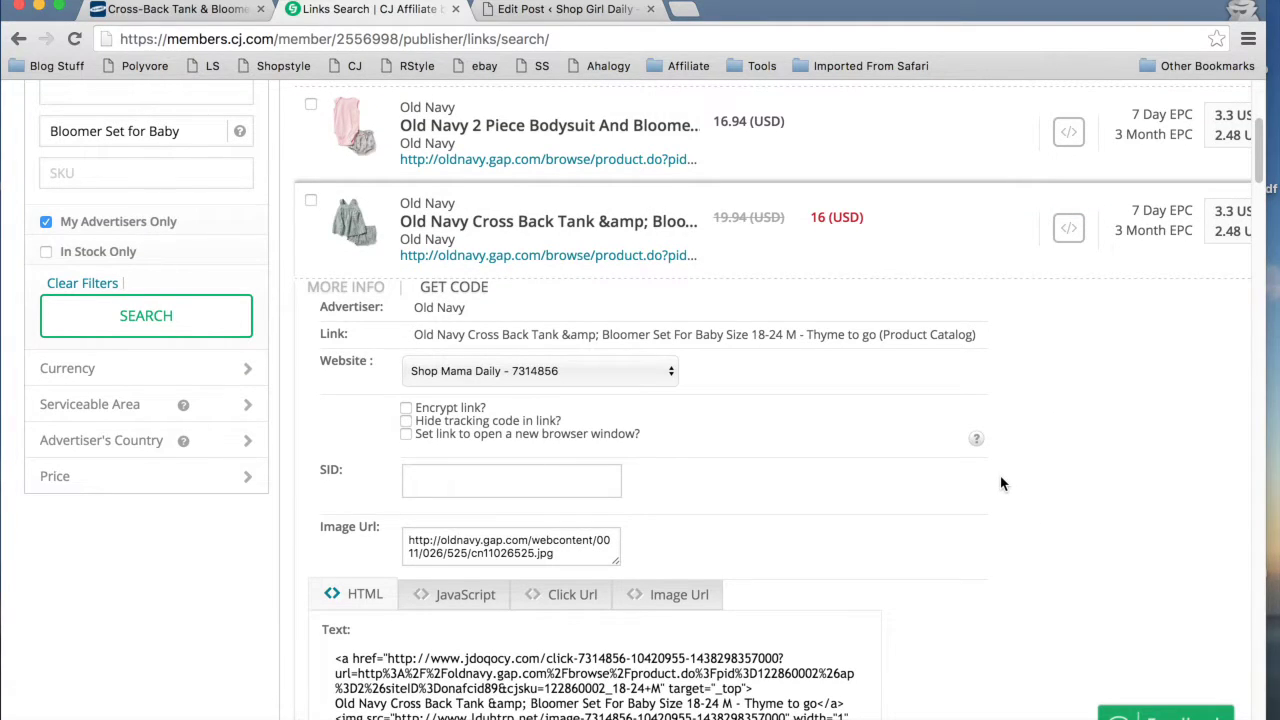
pyautogui.scroll(-3, 1004, 485)
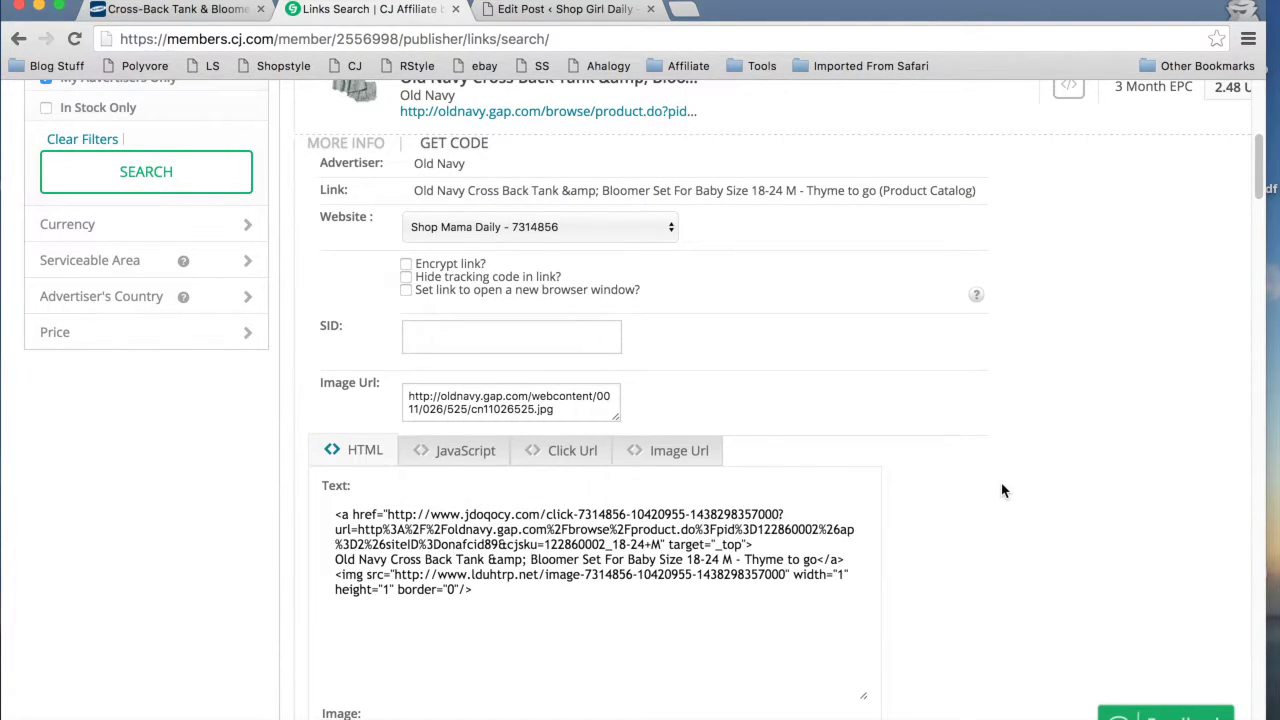
pyautogui.click(652, 228)
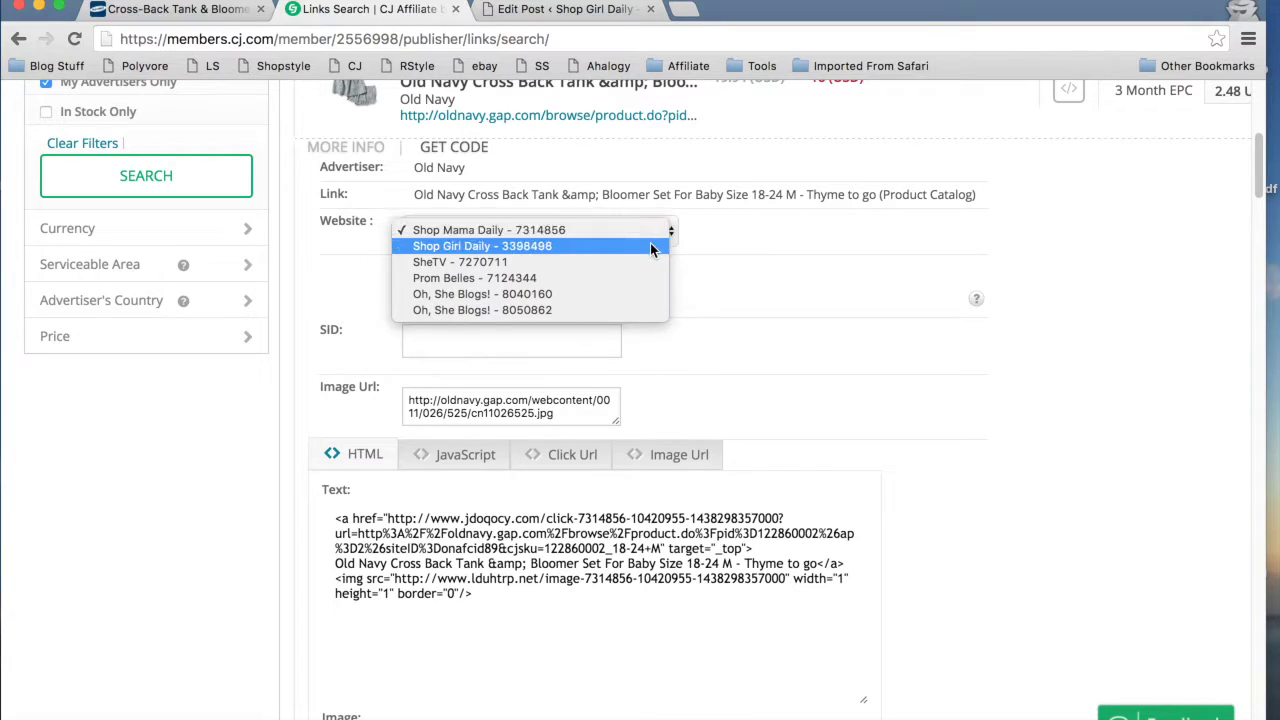
pyautogui.click(650, 245)
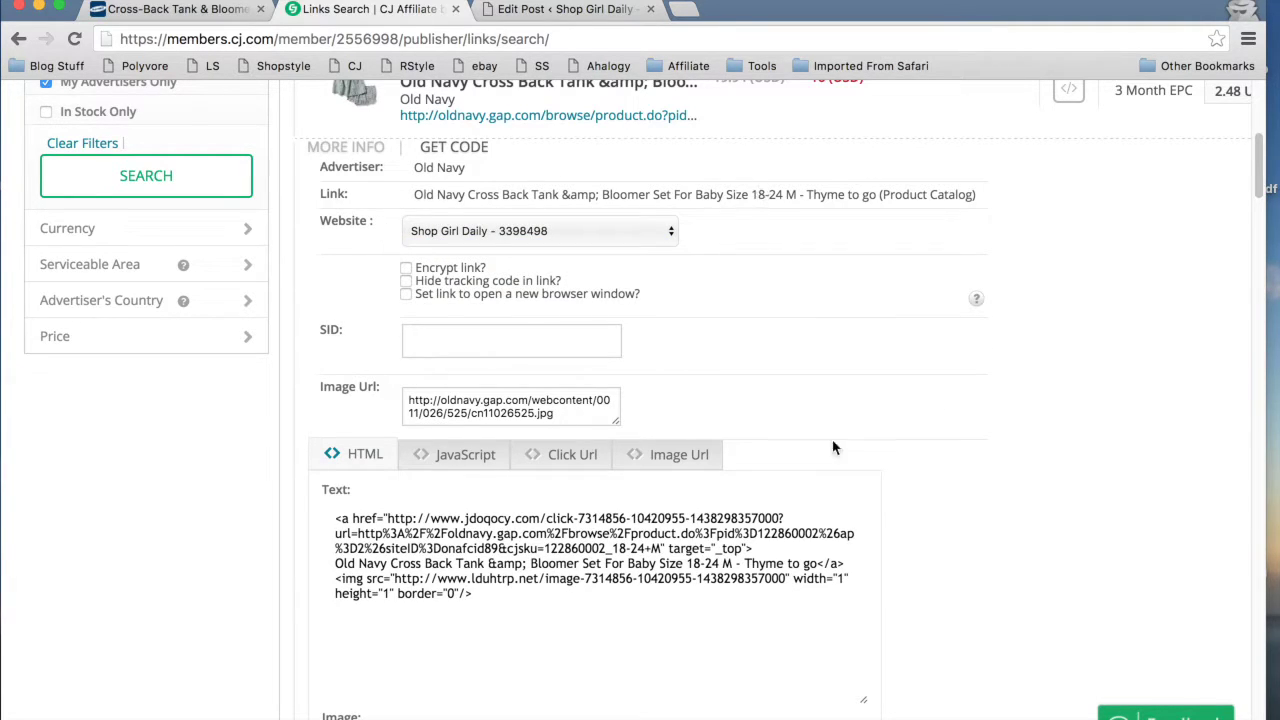
# Select the entire code in the Image link box
pyautogui.scroll(3, 965, 531)
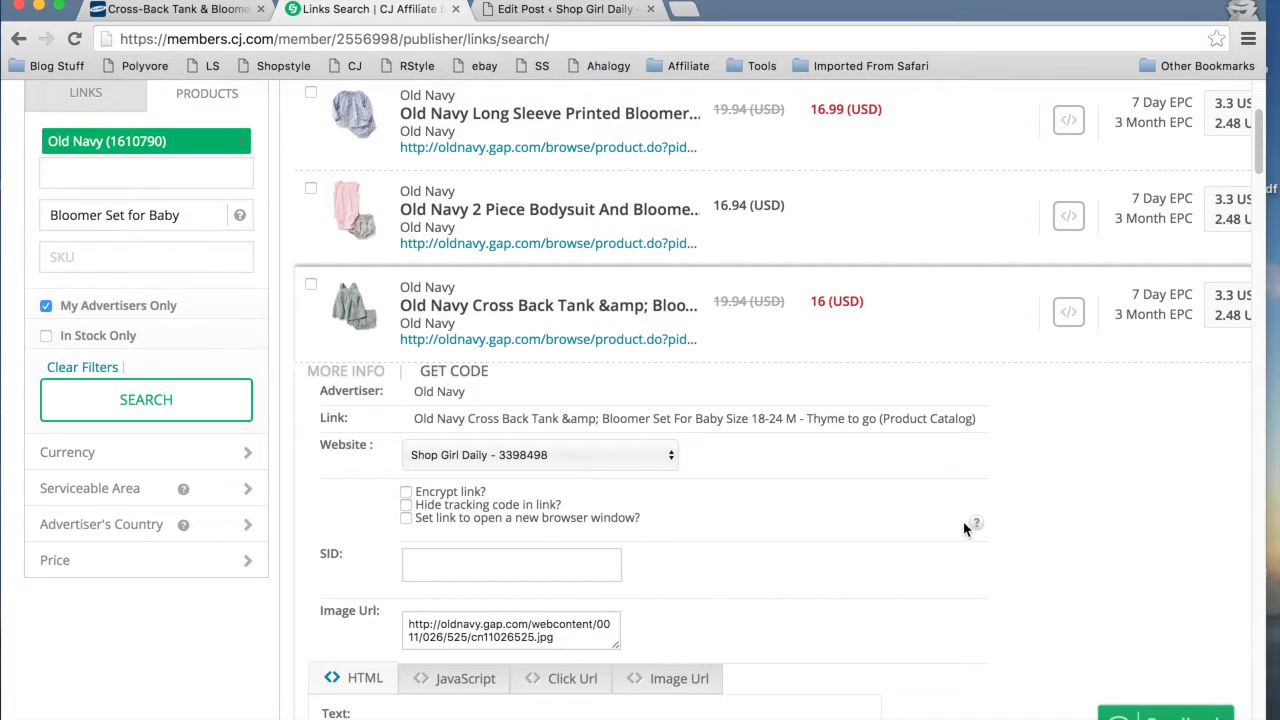
pyautogui.scroll(-3, 965, 528)
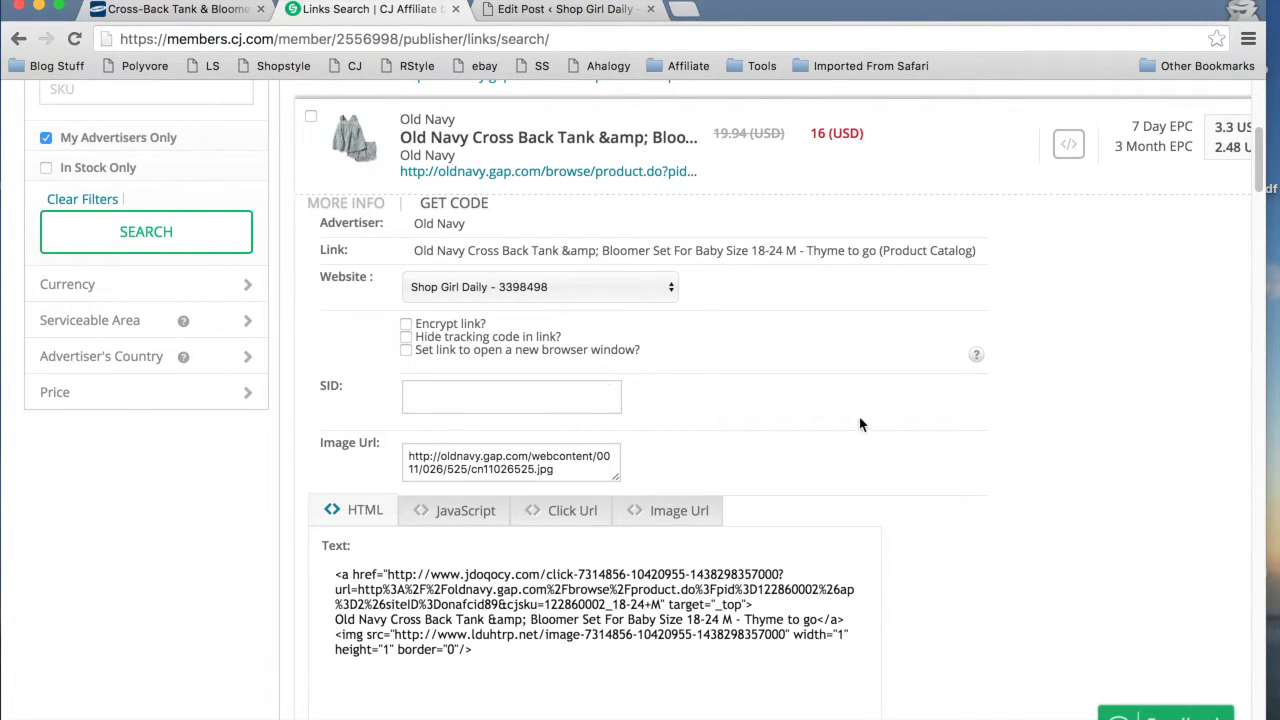
pyautogui.scroll(-2, 865, 418)
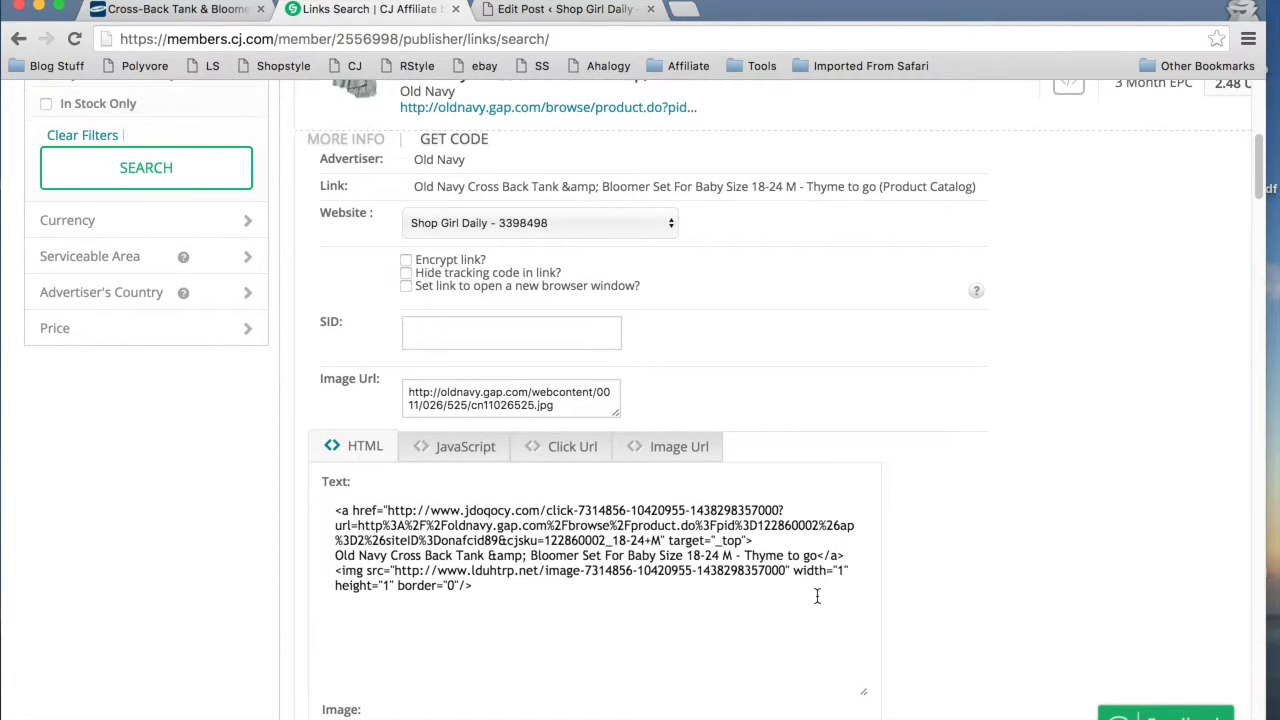
pyautogui.scroll(-5, 810, 590)
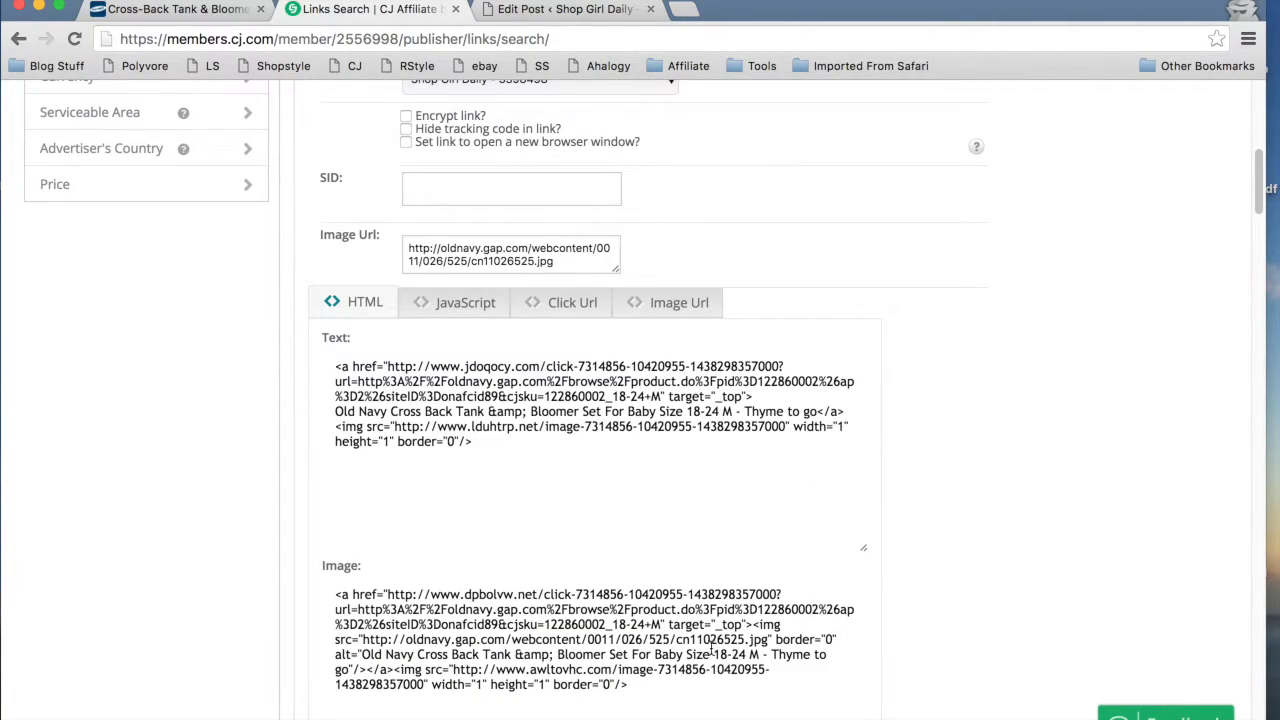
pyautogui.scroll(-1, 712, 650)
pyautogui.click(654, 655)
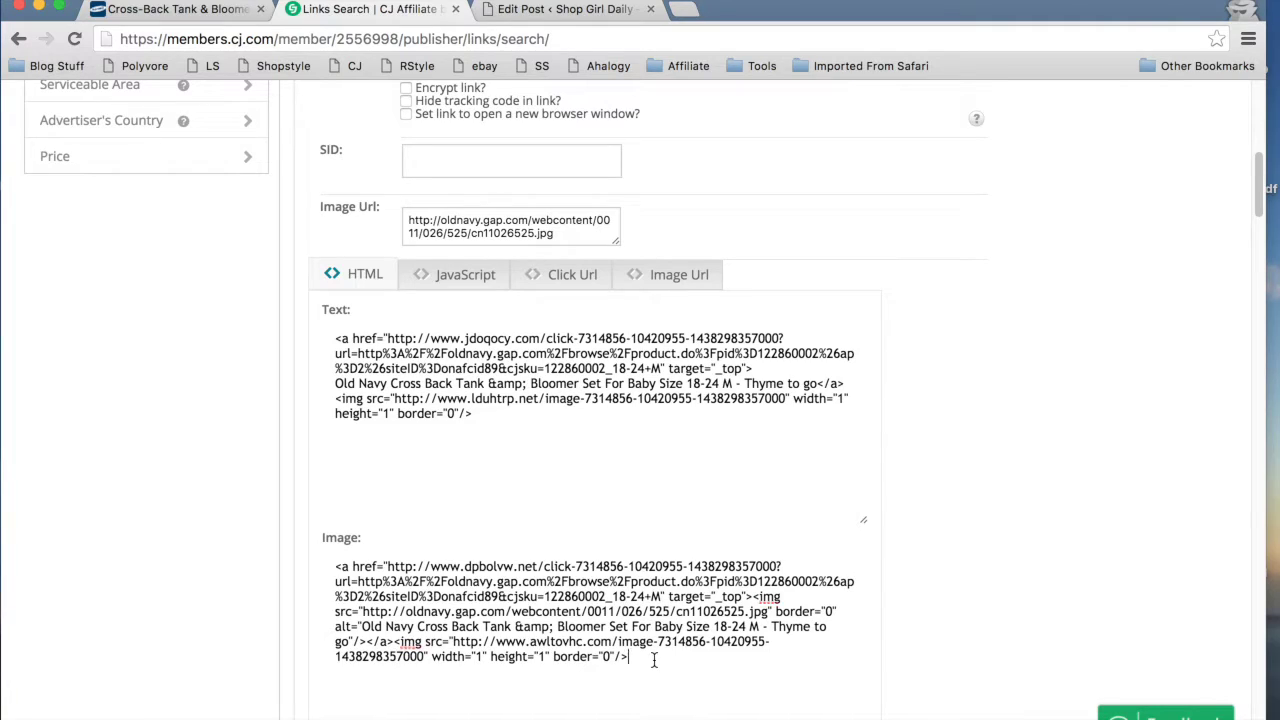
pyautogui.moveTo(654, 660); pyautogui.dragTo(282, 559)
pyautogui.scroll(5, 934, 491)
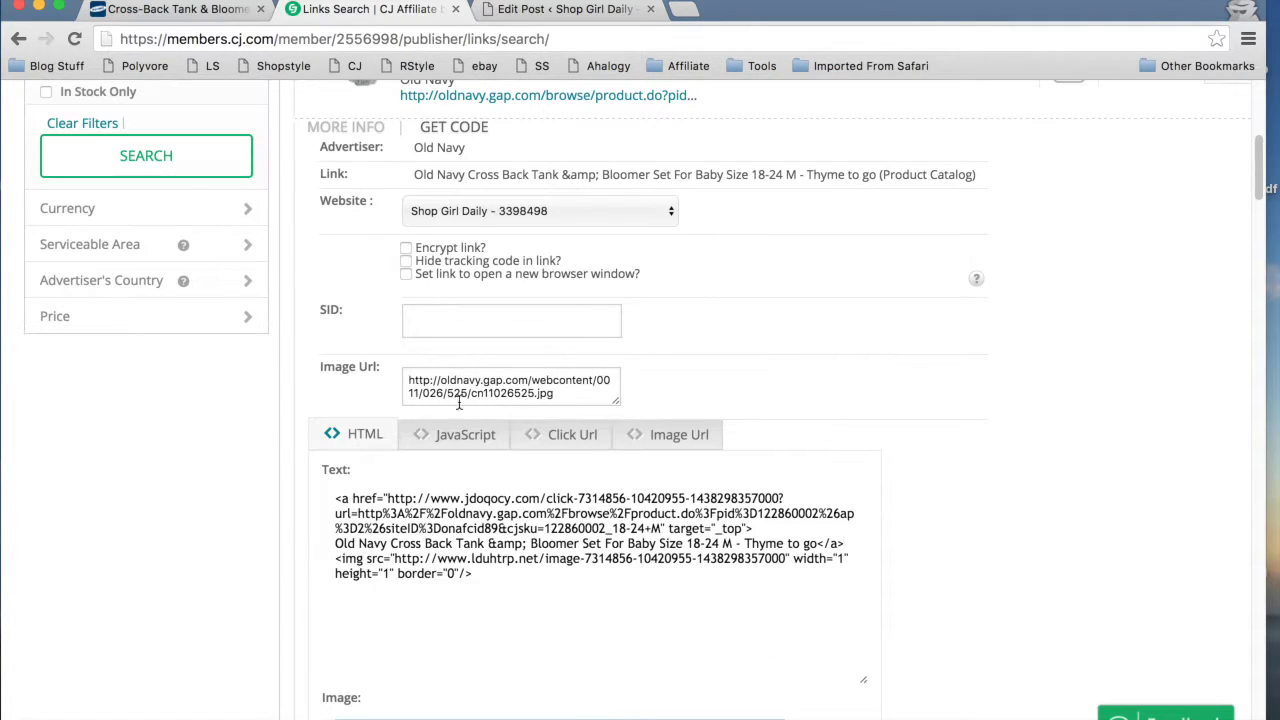
pyautogui.scroll(-5, 870, 598)
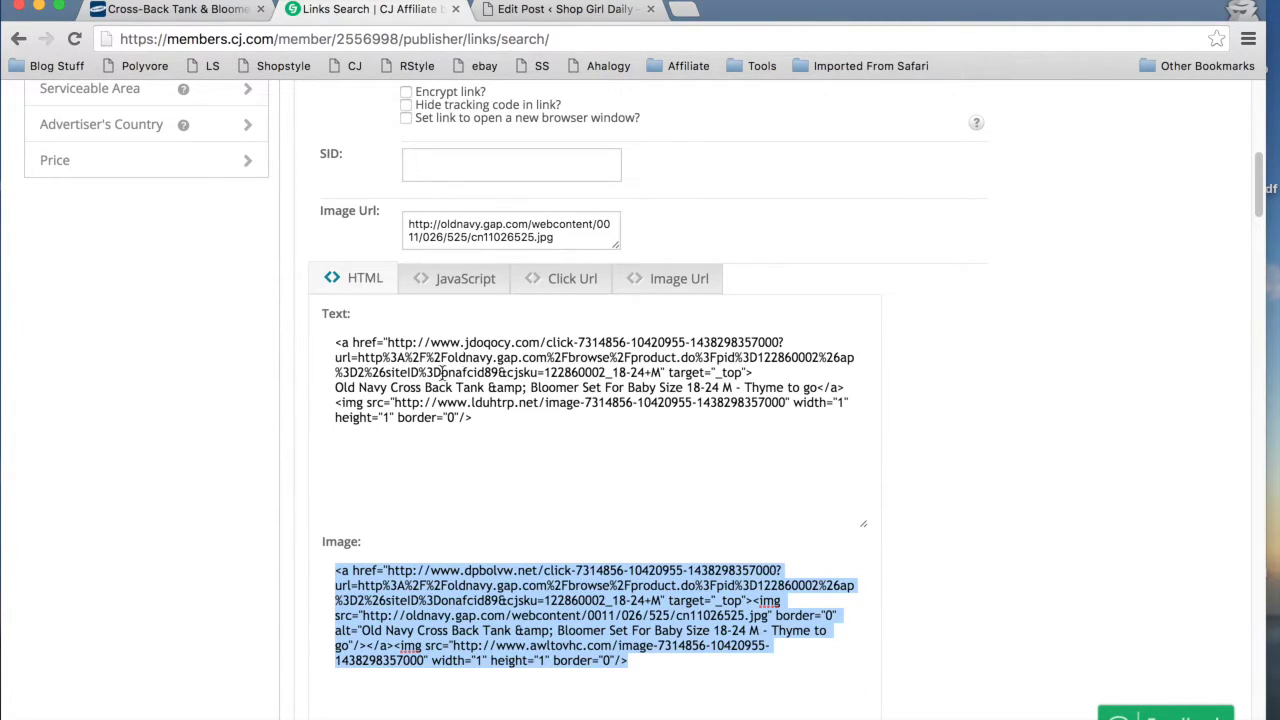
pyautogui.moveTo(648, 650); pyautogui.dragTo(318, 578)
pyautogui.press('super+c')
# Paste the CJ image link code into the WordPress draft's HTML and check the photo in Visual view
pyautogui.click(603, 12)
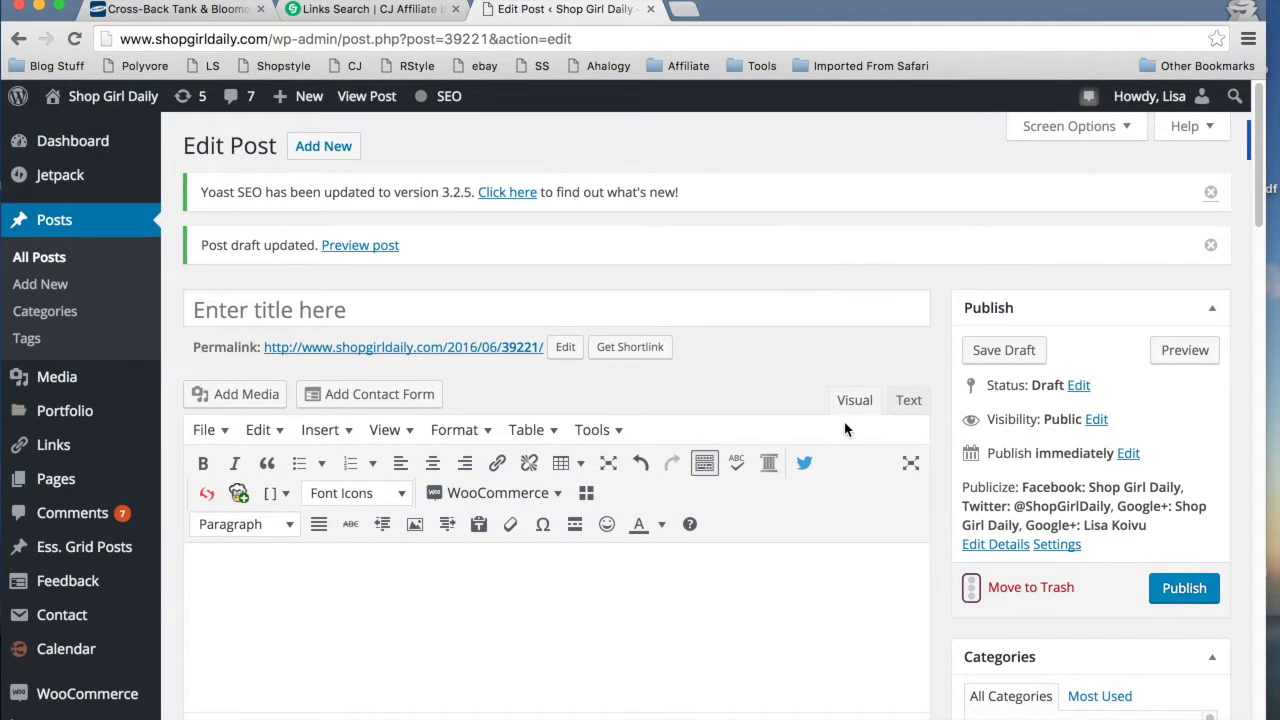
pyautogui.click(910, 402)
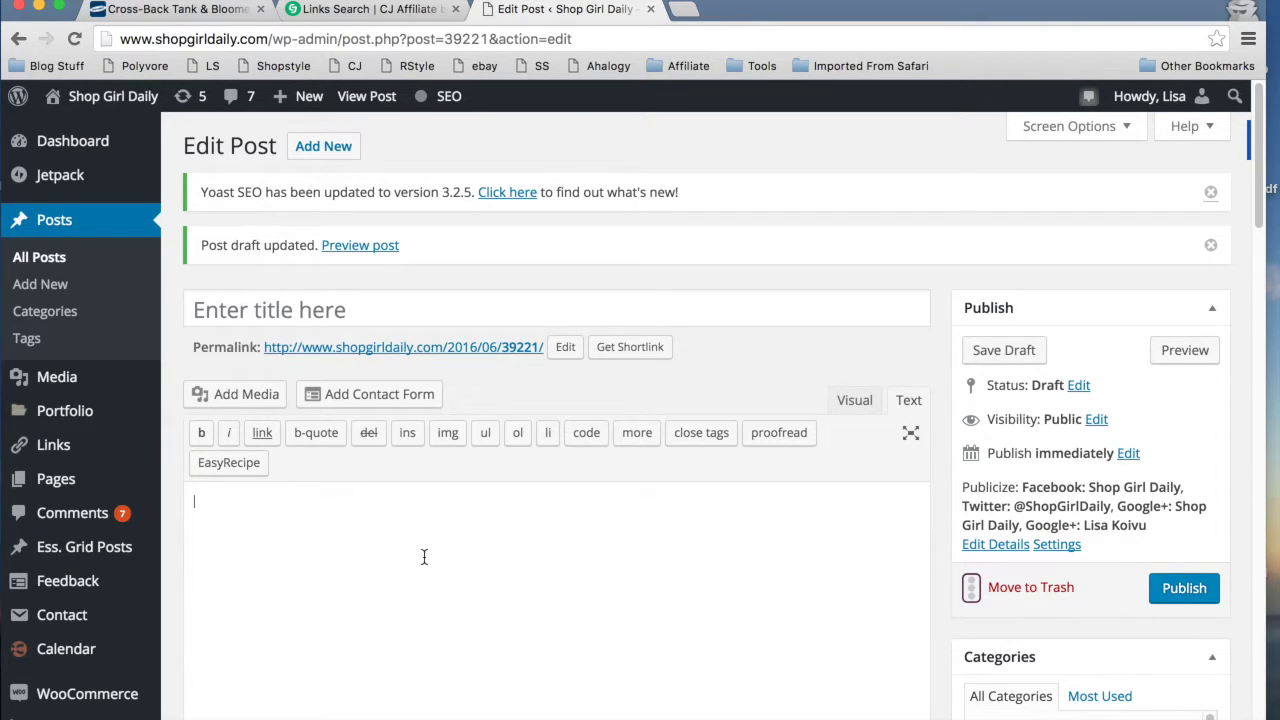
pyautogui.press('super+v')
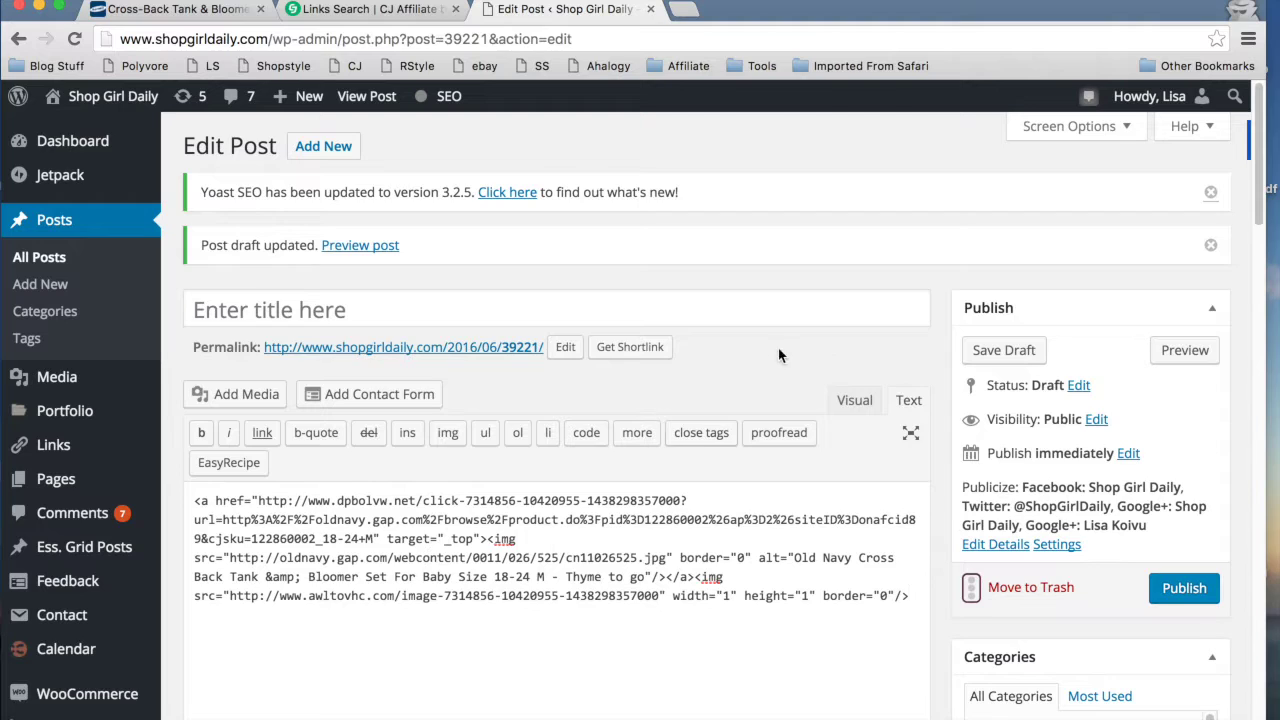
pyautogui.click(855, 400)
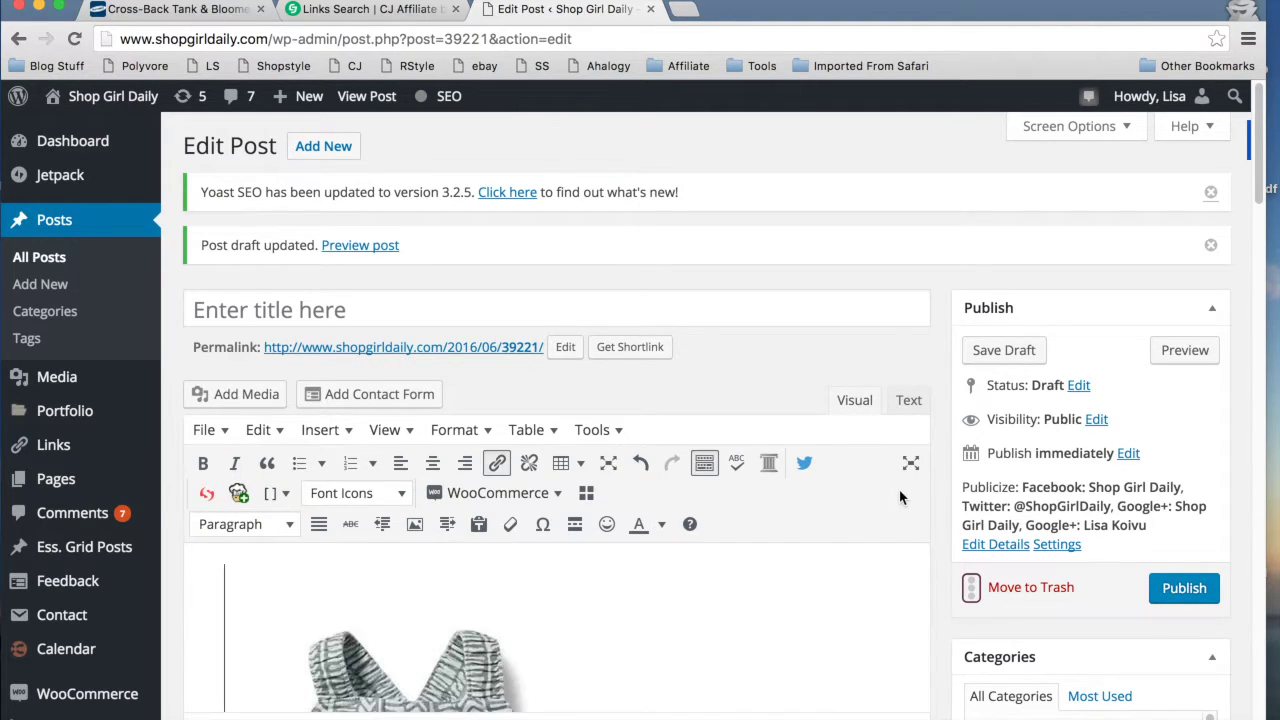
pyautogui.scroll(-5, 899, 497)
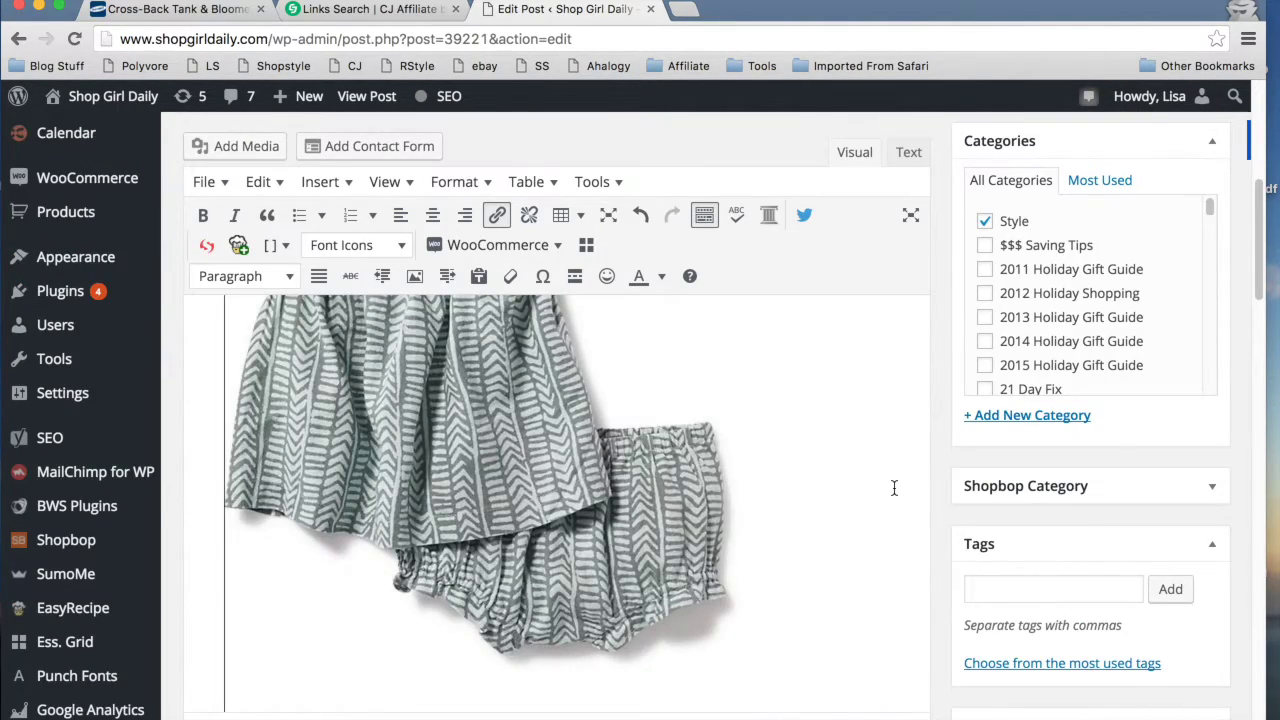
pyautogui.scroll(5, 894, 487)
pyautogui.scroll(-4, 894, 487)
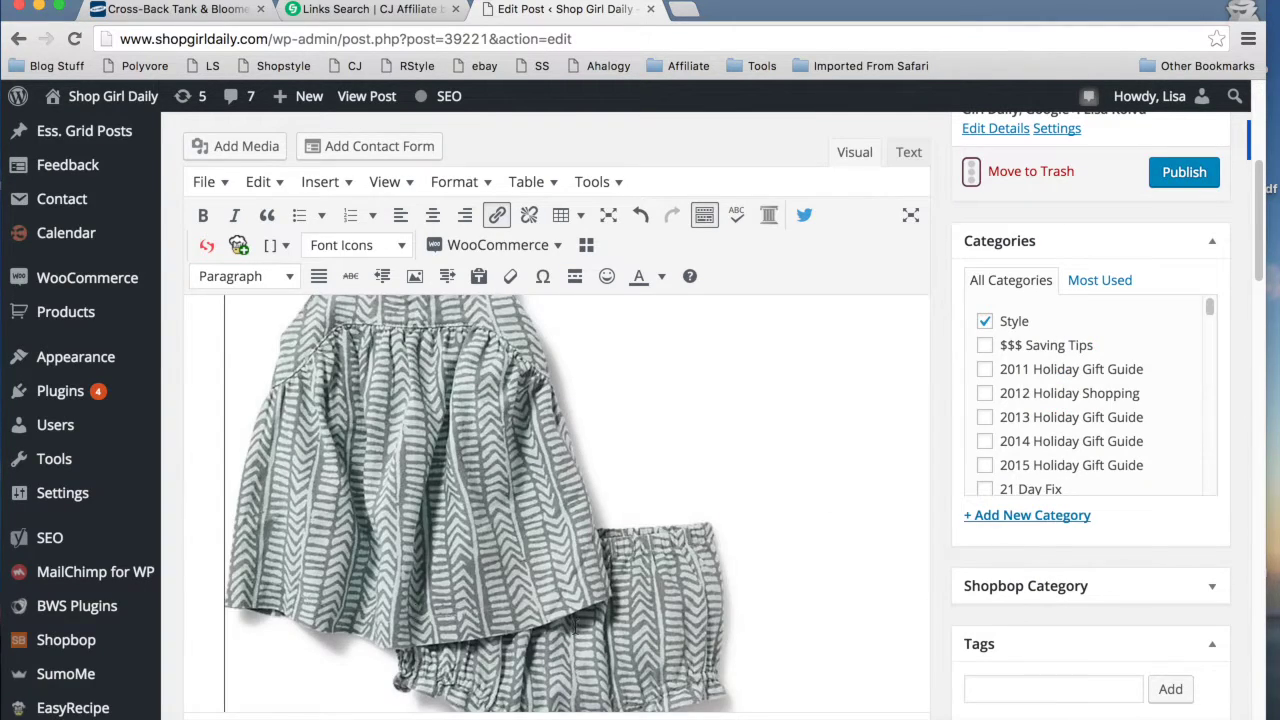
pyautogui.scroll(5, 709, 657)
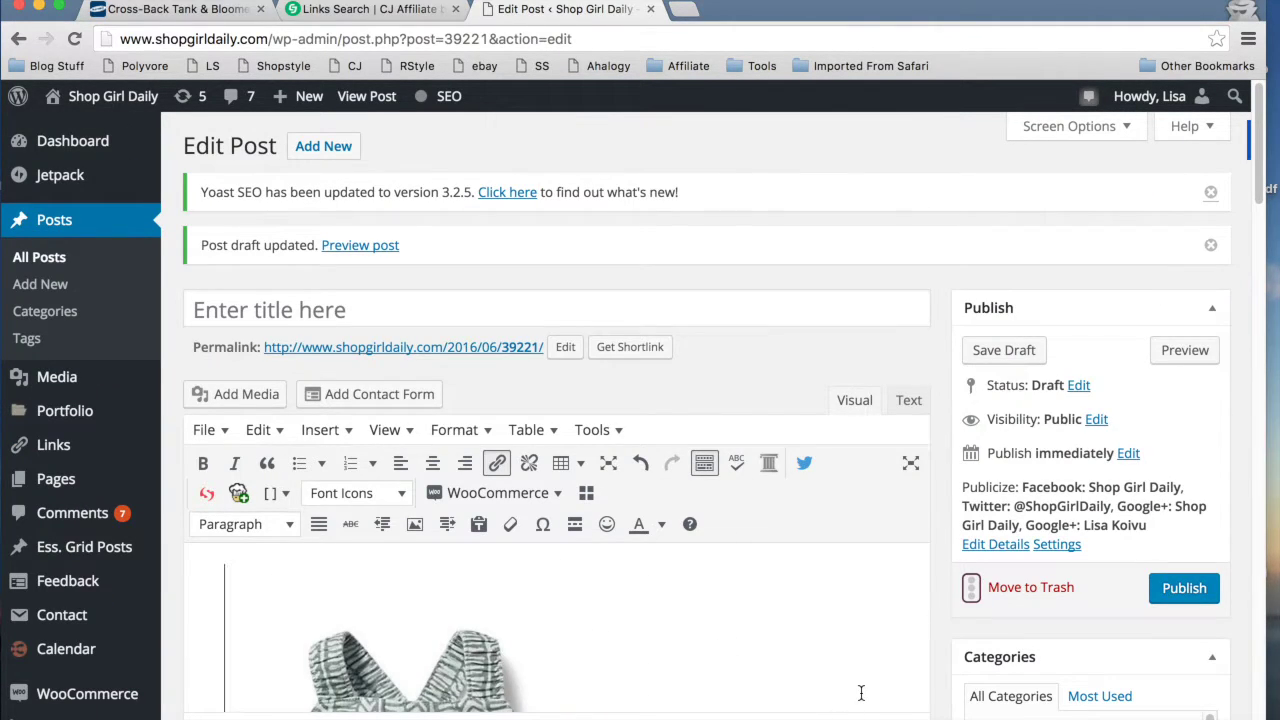
pyautogui.click(393, 12)
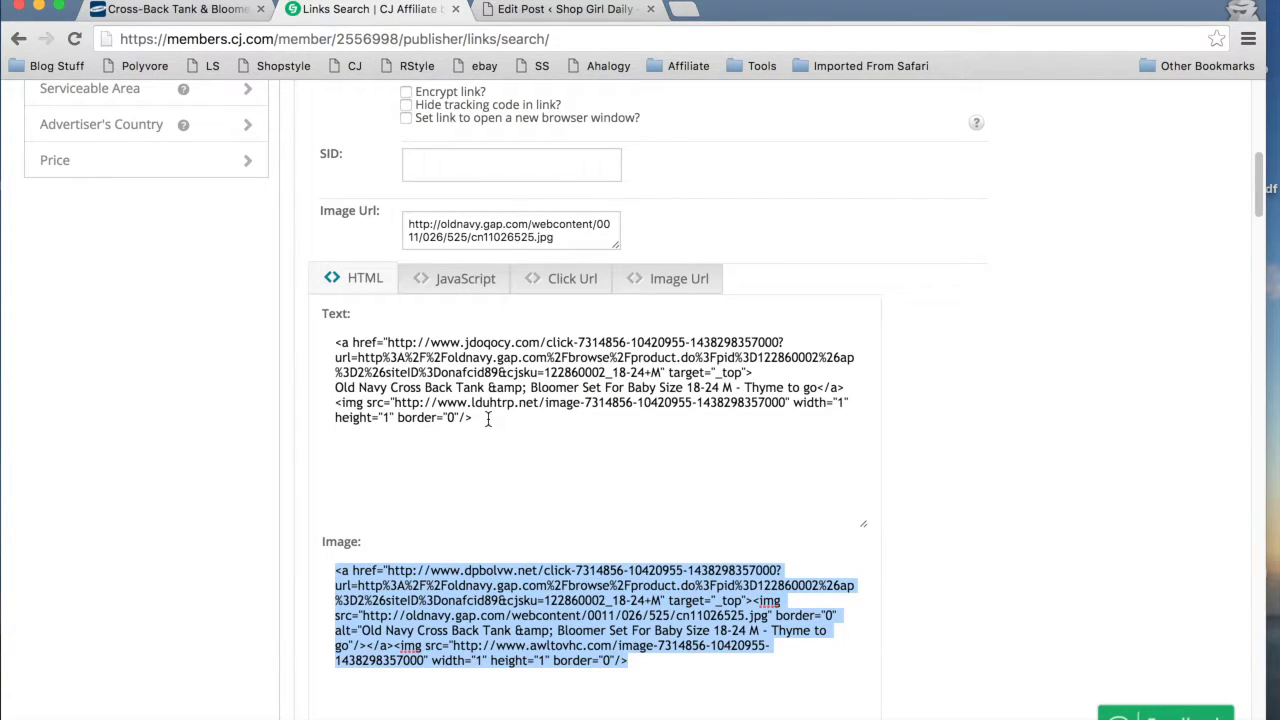
# Paste the CJ text-link code on a new line below the image code in the draft
pyautogui.moveTo(488, 419); pyautogui.dragTo(286, 345)
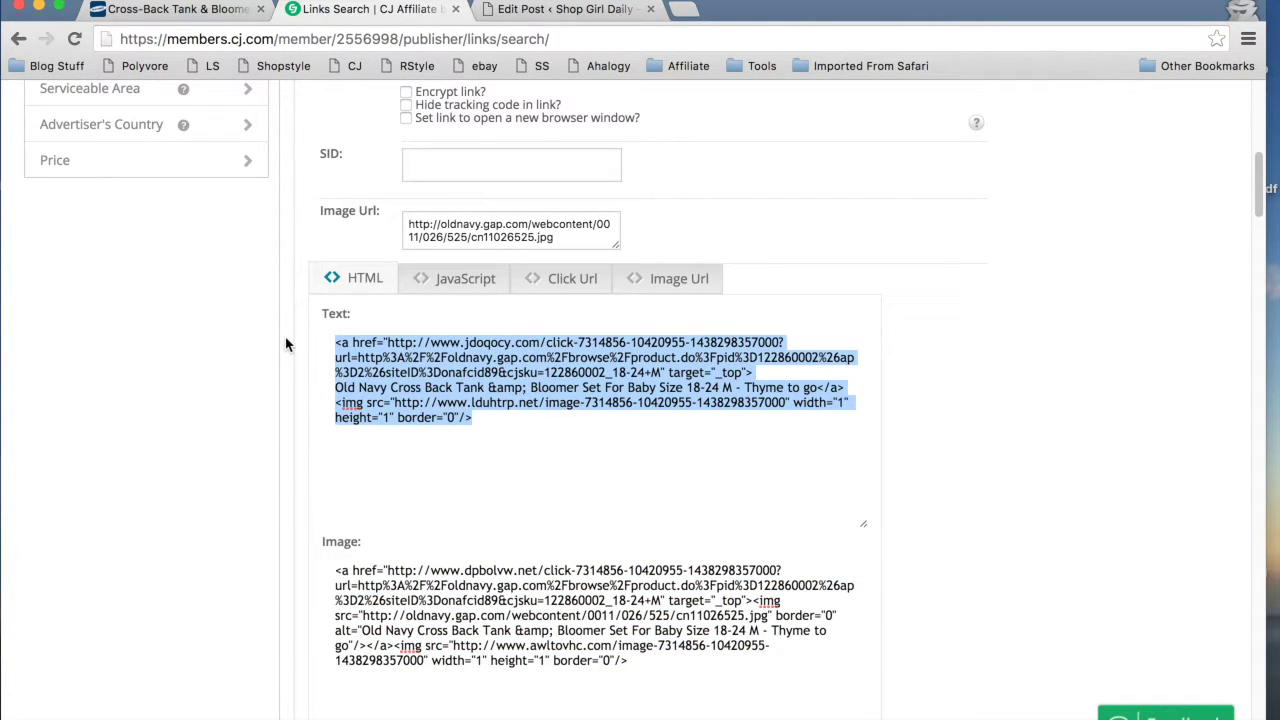
pyautogui.click(588, 12)
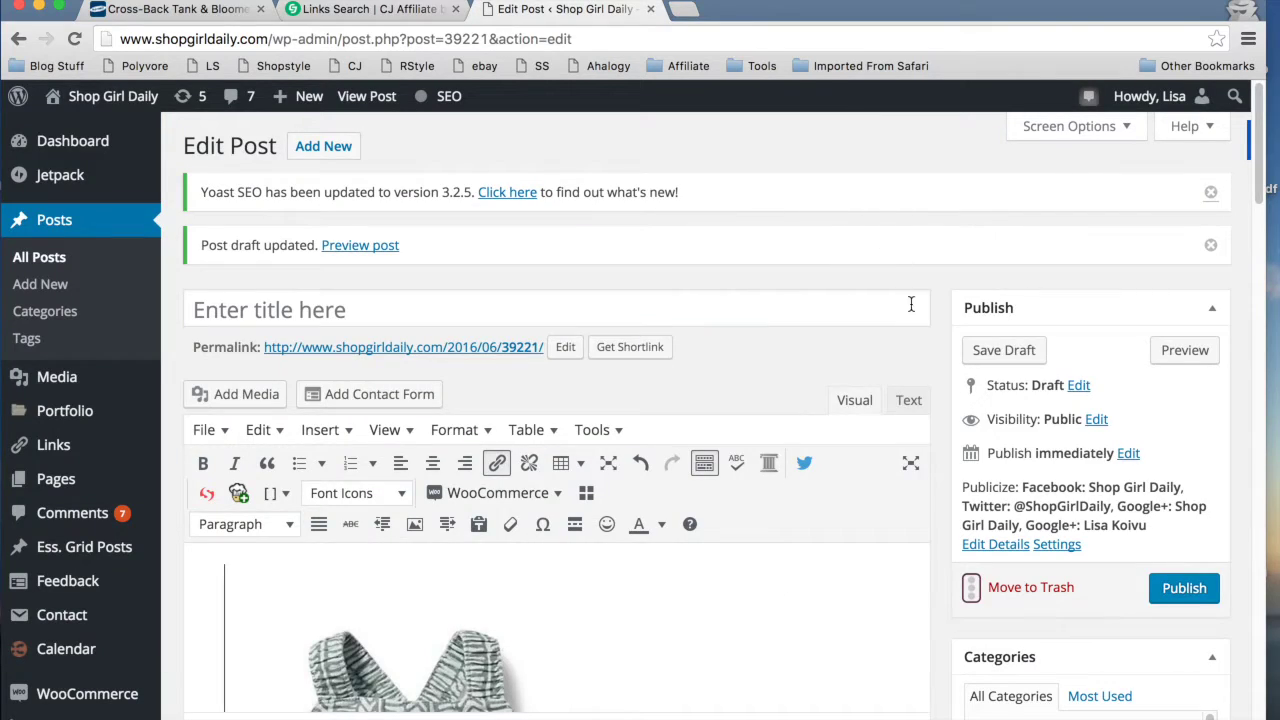
pyautogui.click(908, 400)
pyautogui.scroll(-1, 889, 552)
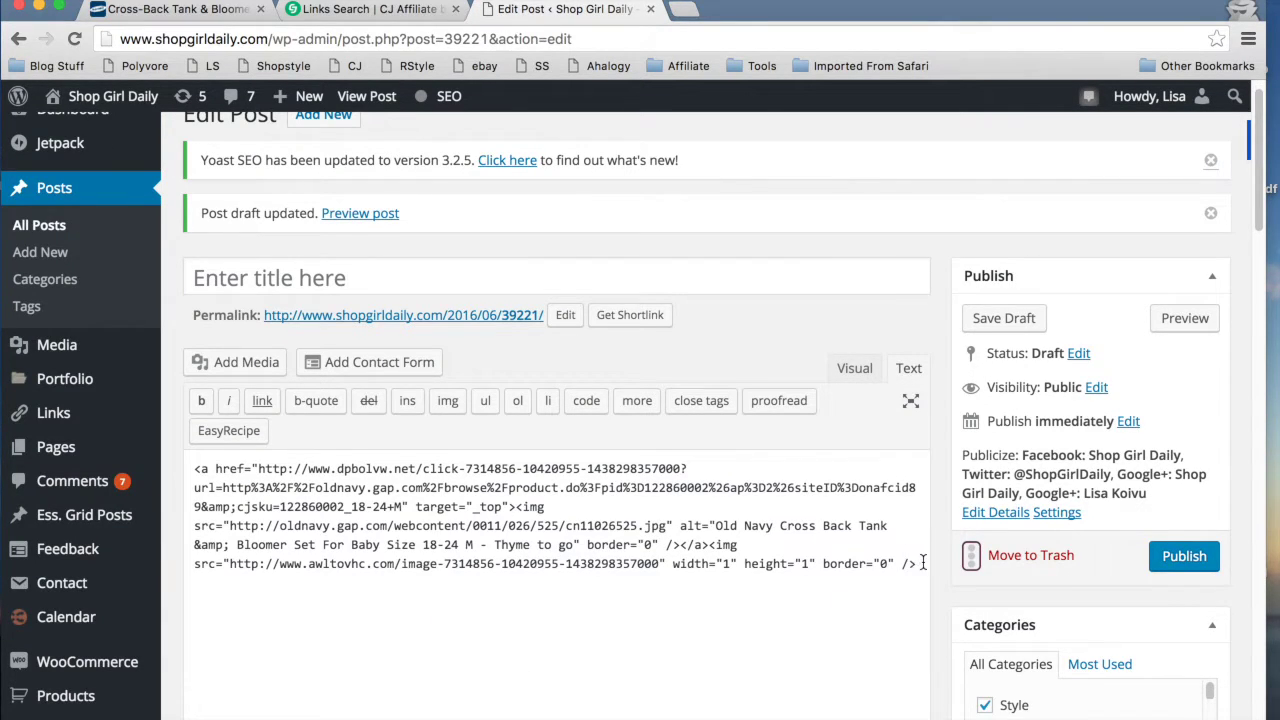
pyautogui.click(924, 563)
pyautogui.press('Return')
pyautogui.press('Return')
pyautogui.press('super+v')
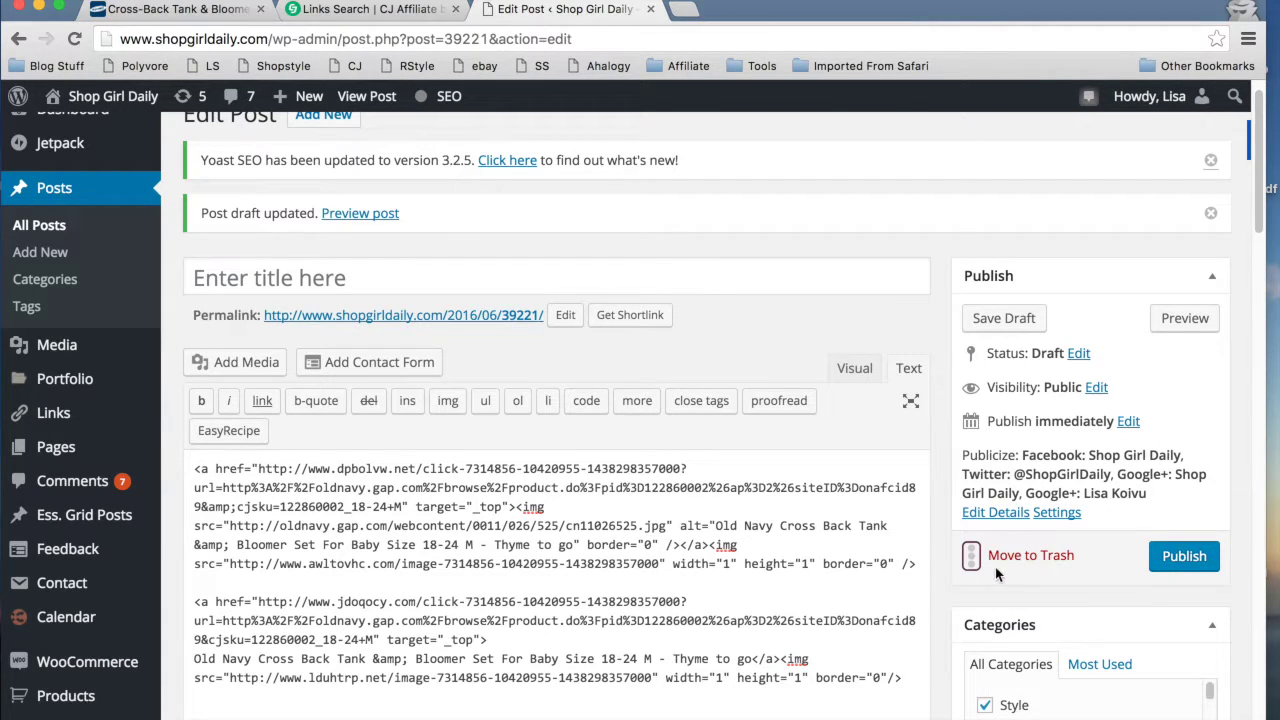
# Check the linked 'Old Navy Cross Back Tank & Bloomer Set' line beneath the photo in Visual view
pyautogui.click(850, 372)
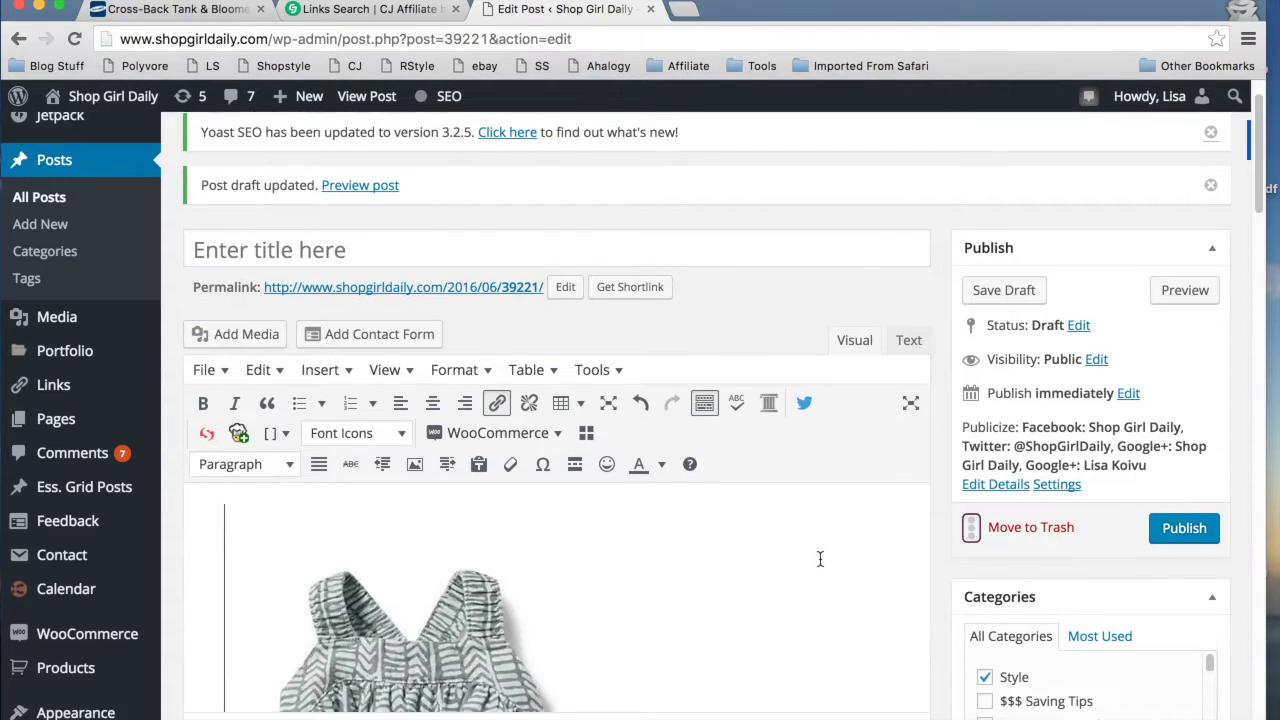
pyautogui.scroll(-5, 820, 559)
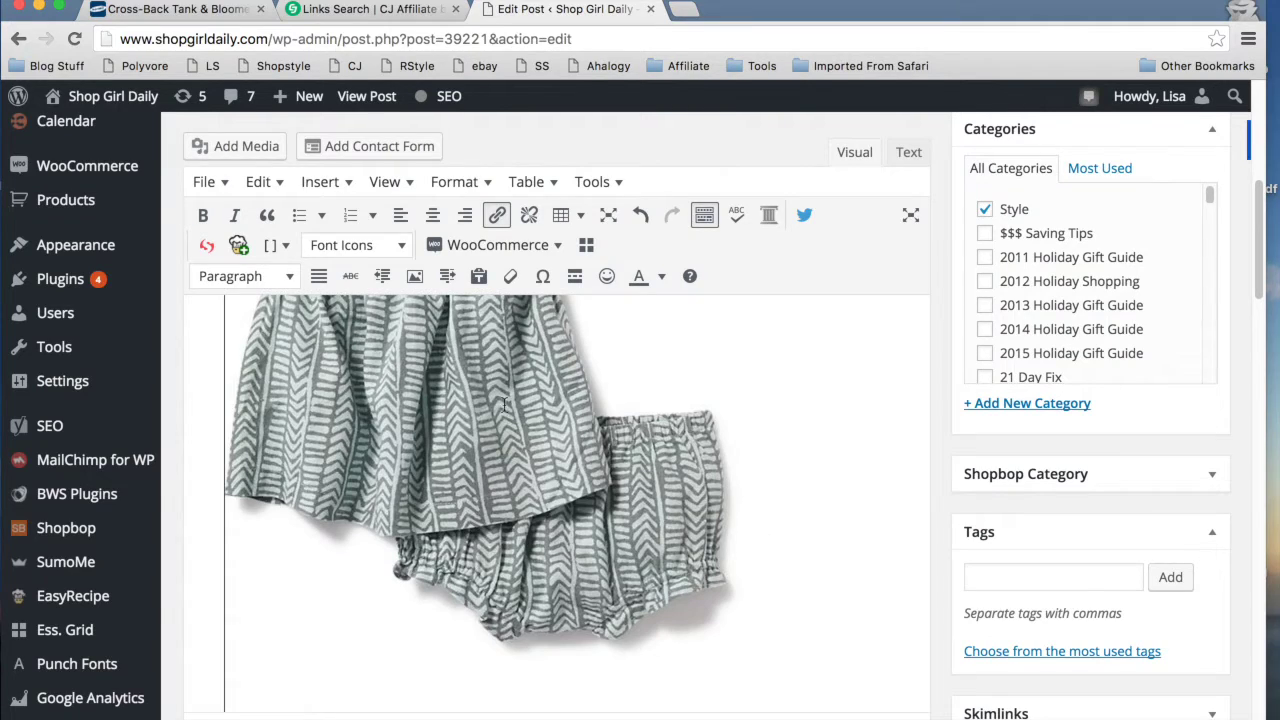
pyautogui.scroll(-2, 504, 405)
pyautogui.moveTo(834, 668); pyautogui.dragTo(168, 656)
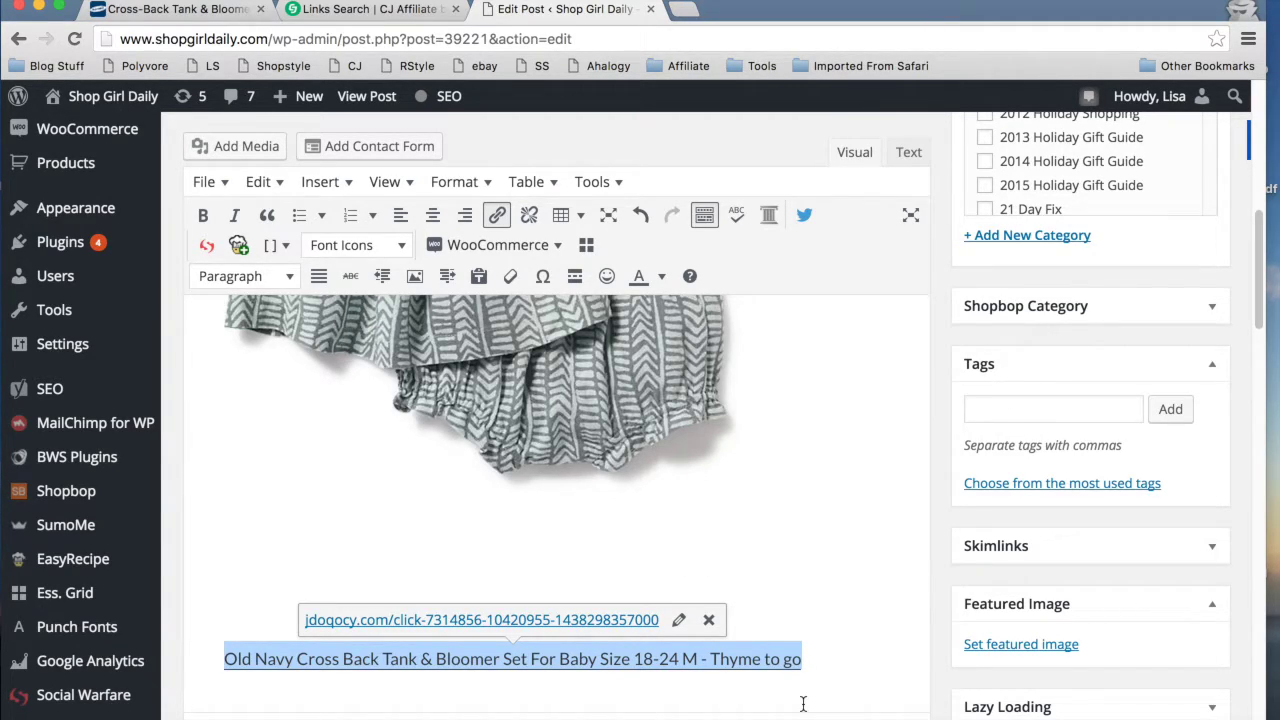
pyautogui.click(869, 637)
# Delete all the pasted CJ link HTML from the draft, leaving the body empty
pyautogui.moveTo(846, 667); pyautogui.dragTo(341, 628)
pyautogui.click(902, 404)
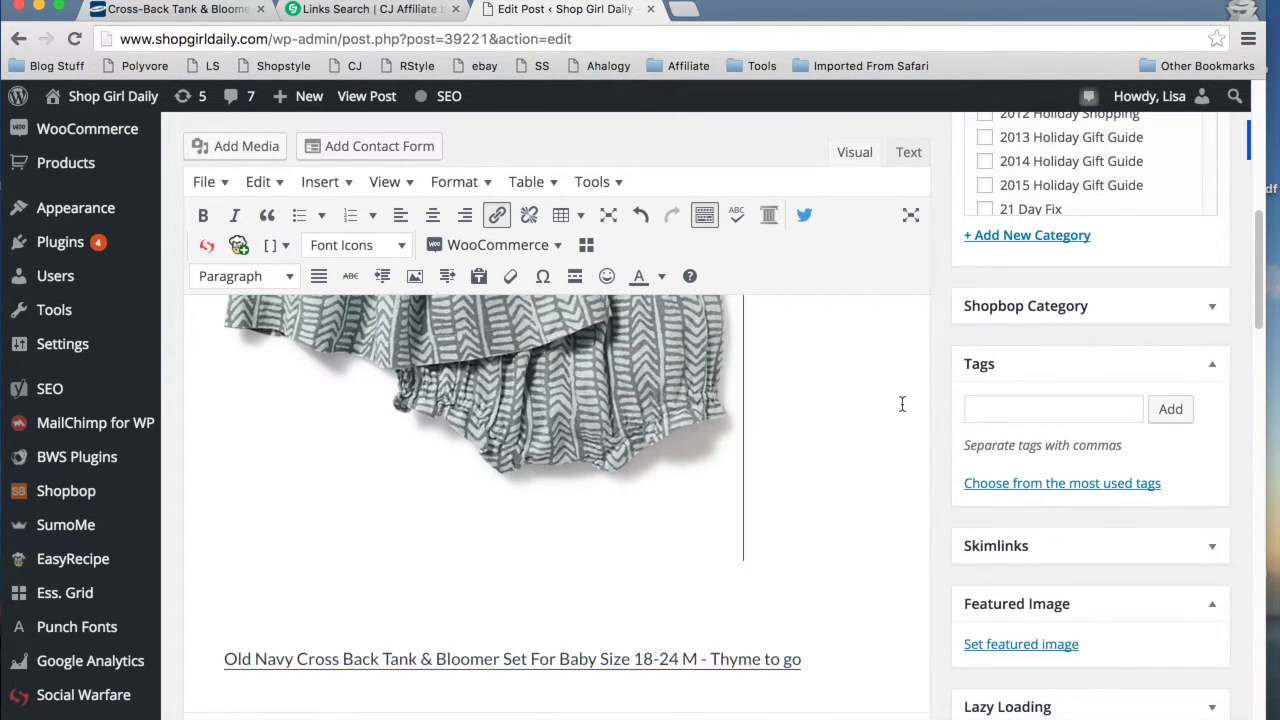
pyautogui.click(908, 152)
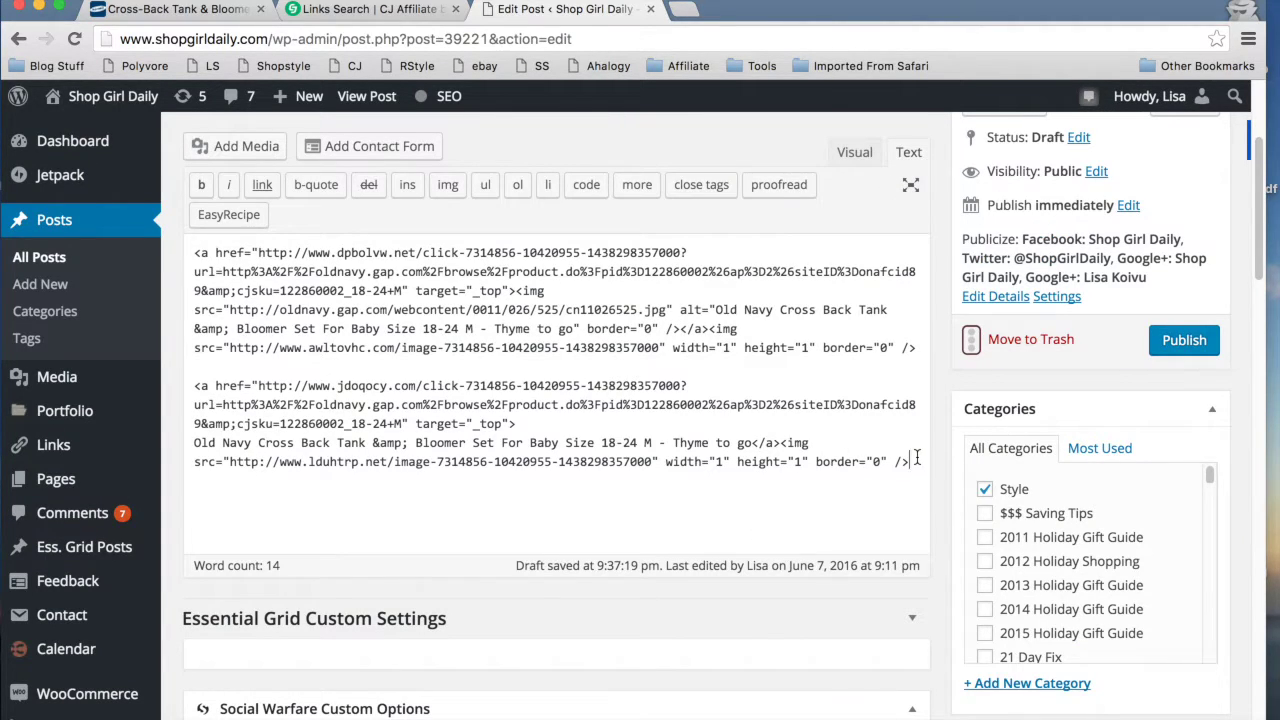
pyautogui.moveTo(920, 494); pyautogui.dragTo(160, 218)
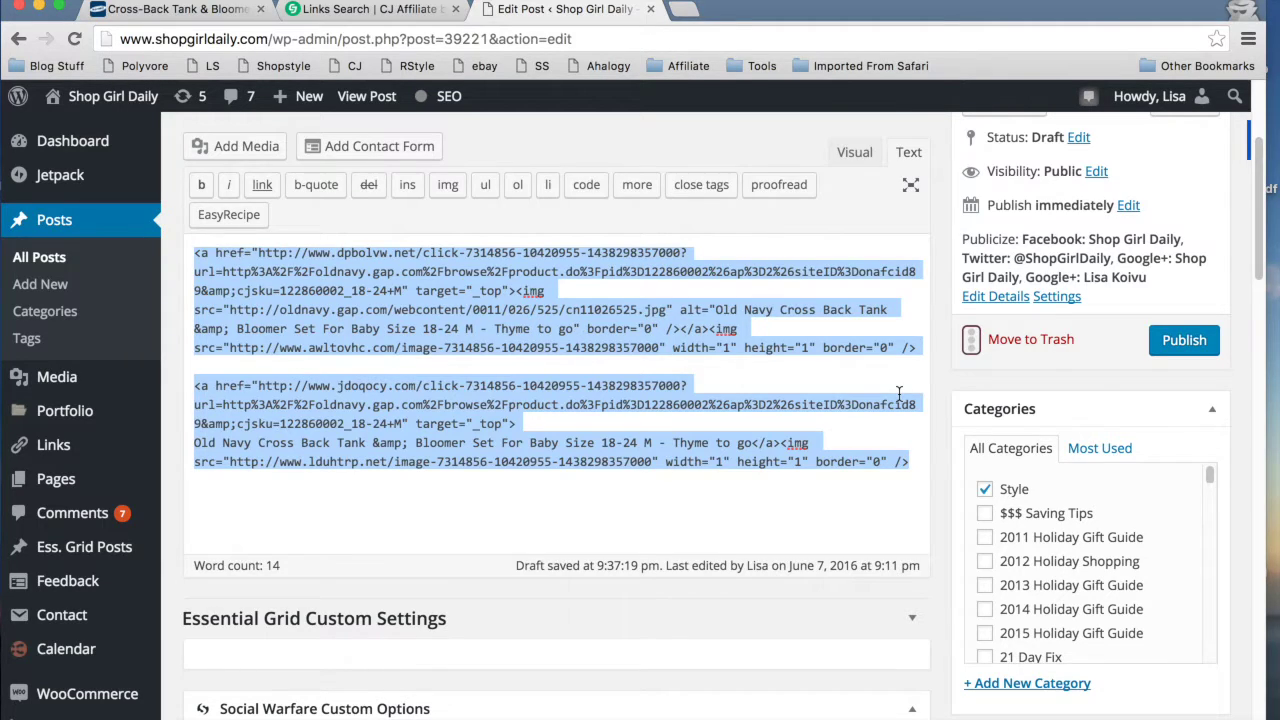
pyautogui.press('BackSpace')
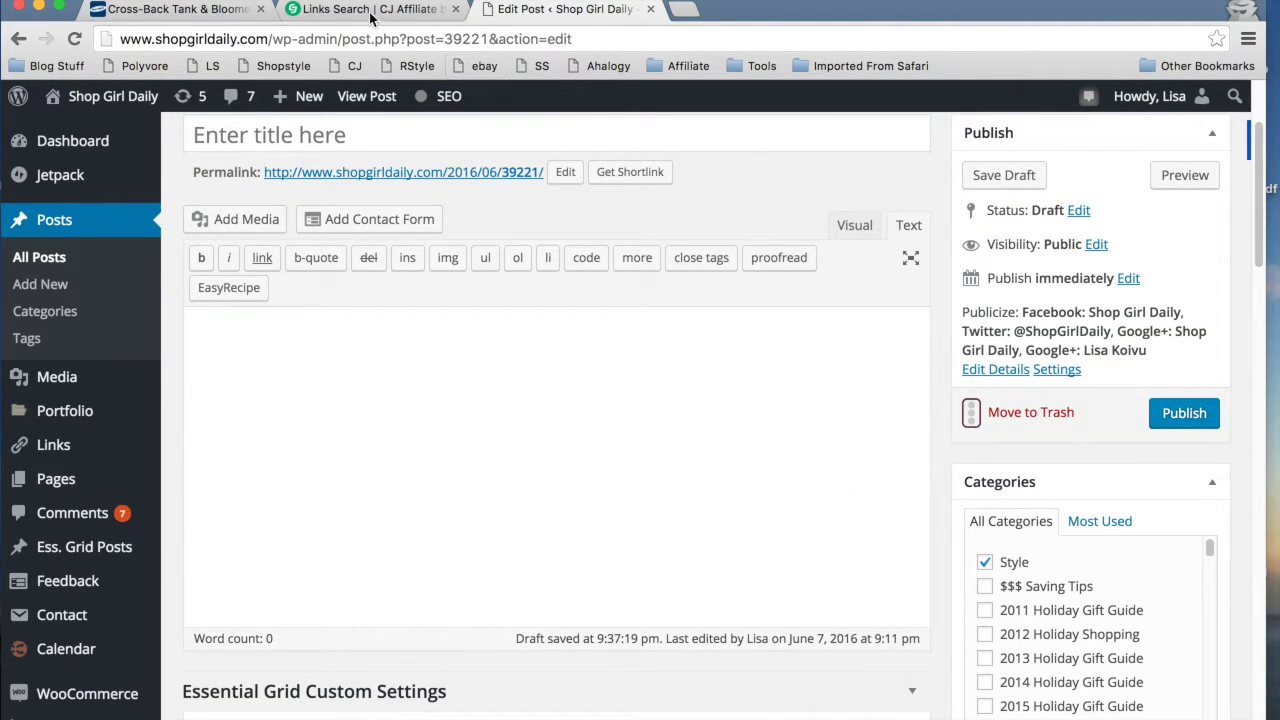
pyautogui.click(371, 14)
# Show the bloomer set's plain Click URL in CJ and select the whole URL
pyautogui.click(868, 546)
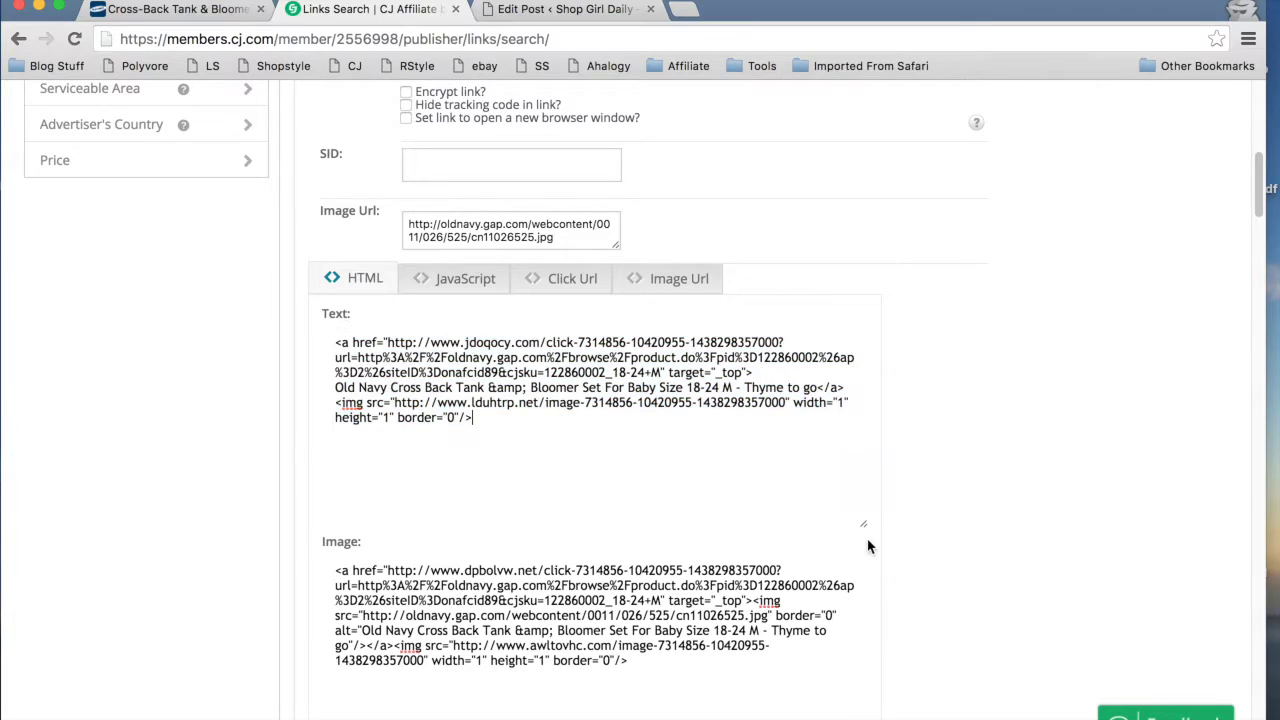
pyautogui.scroll(1, 868, 546)
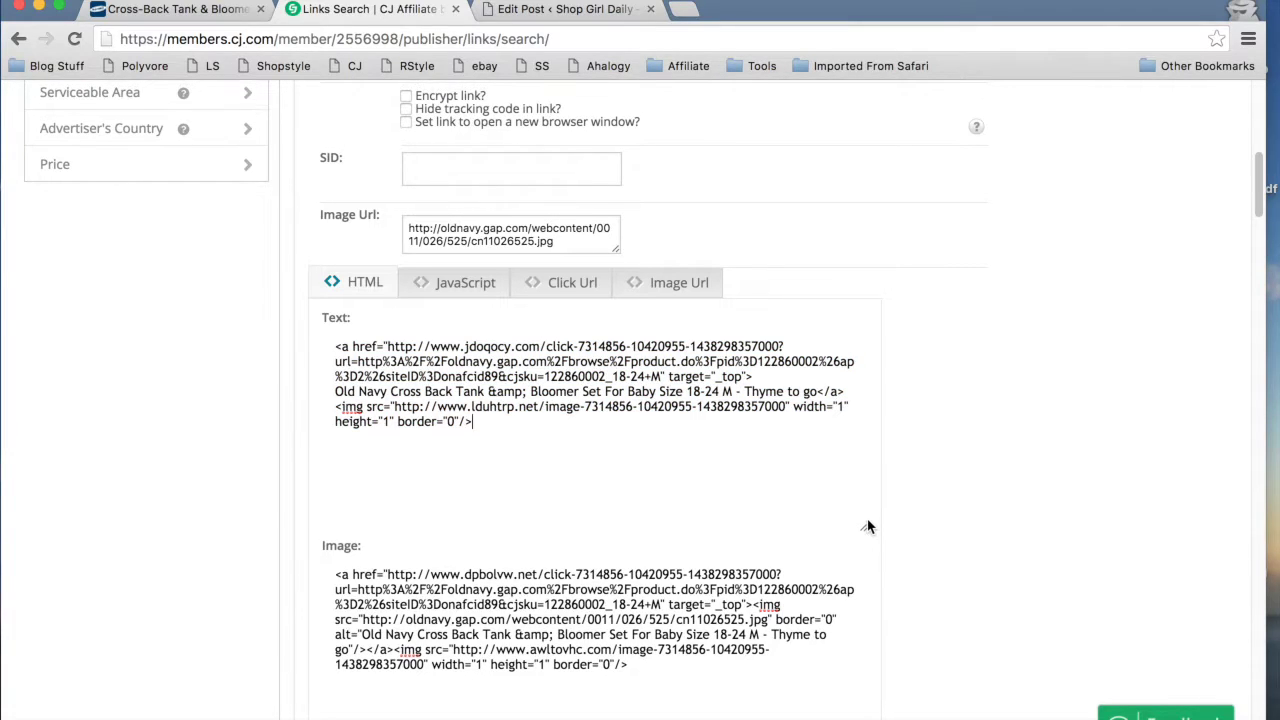
pyautogui.click(562, 285)
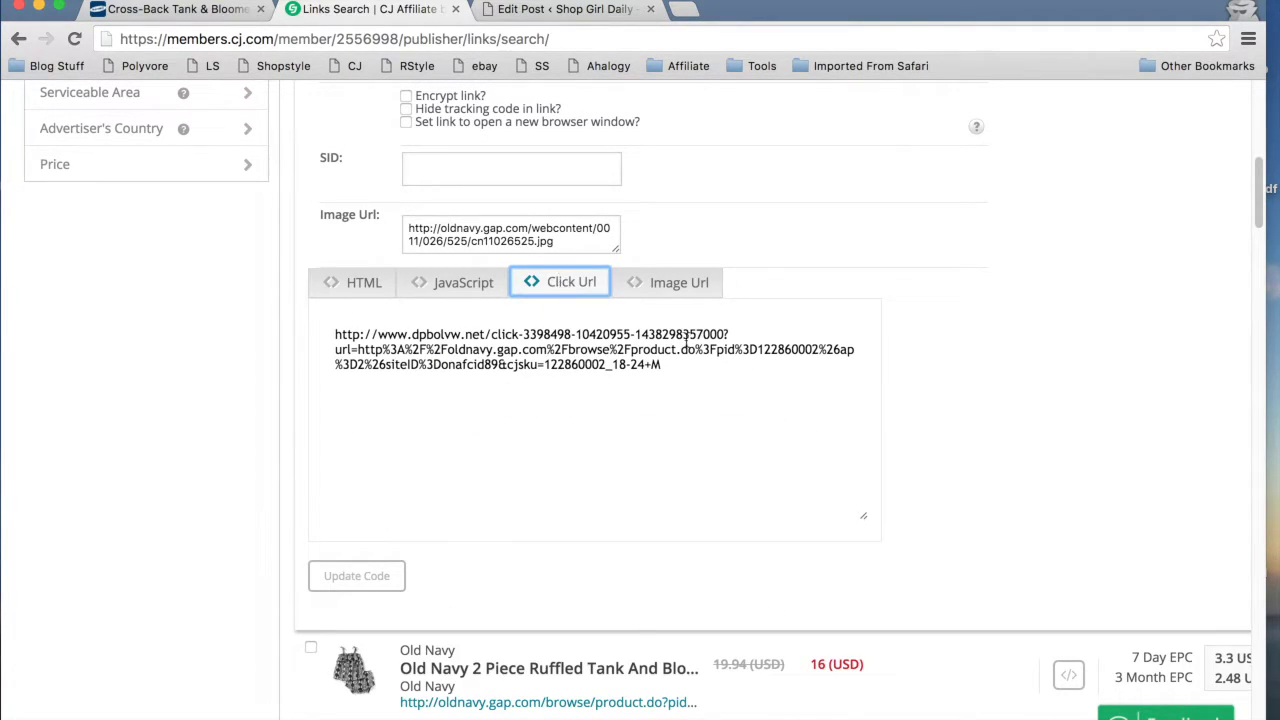
pyautogui.moveTo(657, 365); pyautogui.dragTo(259, 320)
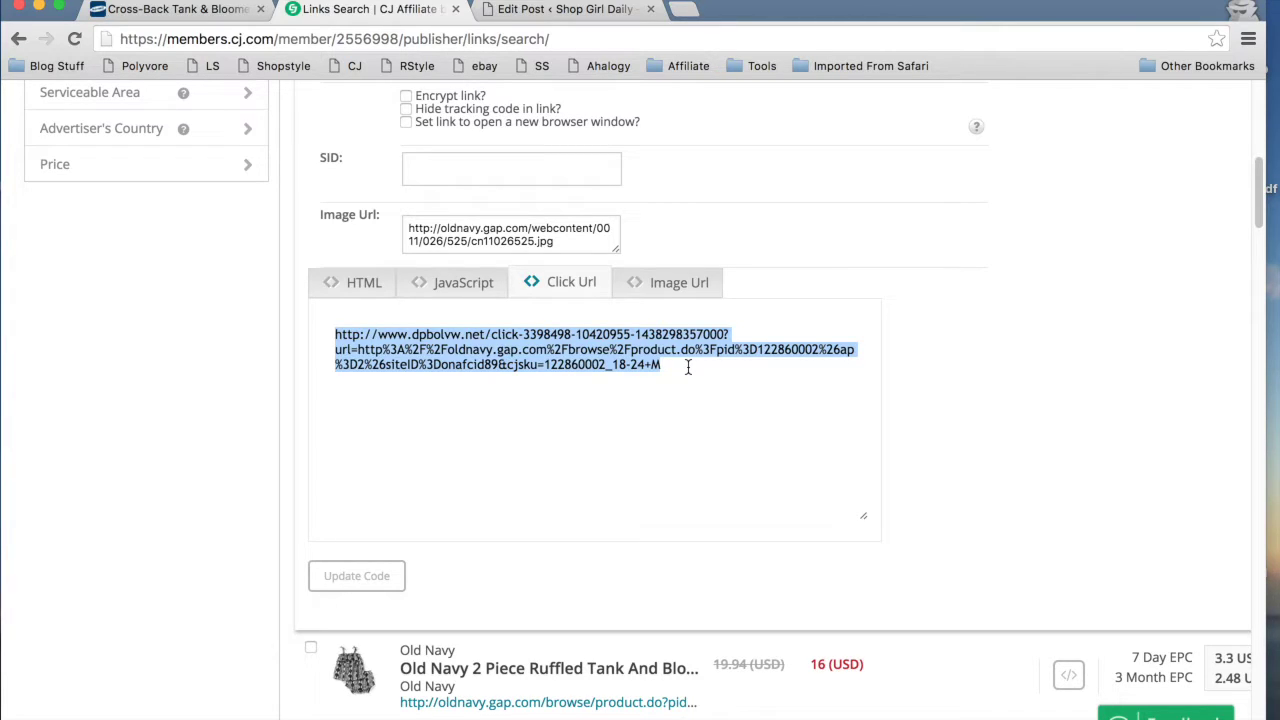
pyautogui.click(567, 10)
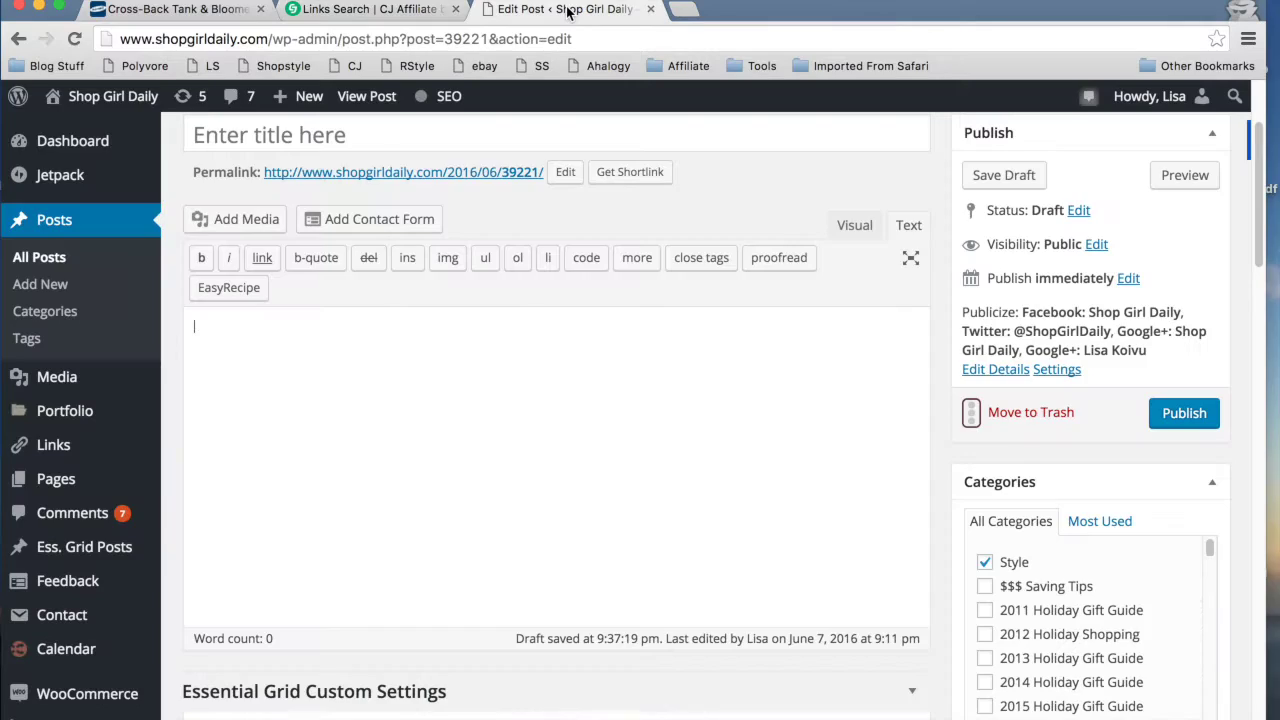
# Pick the baby romper image from the media library, keeping its alt text 'Baby Romper'
pyautogui.click(858, 228)
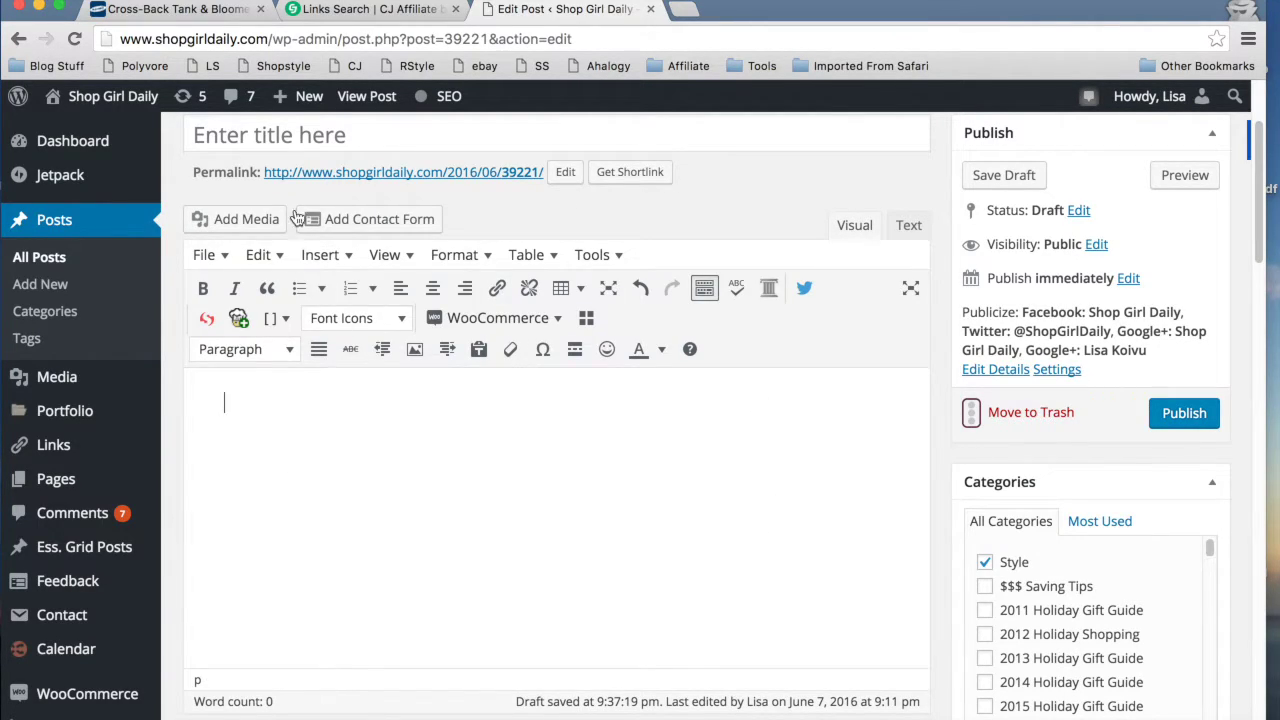
pyautogui.click(243, 230)
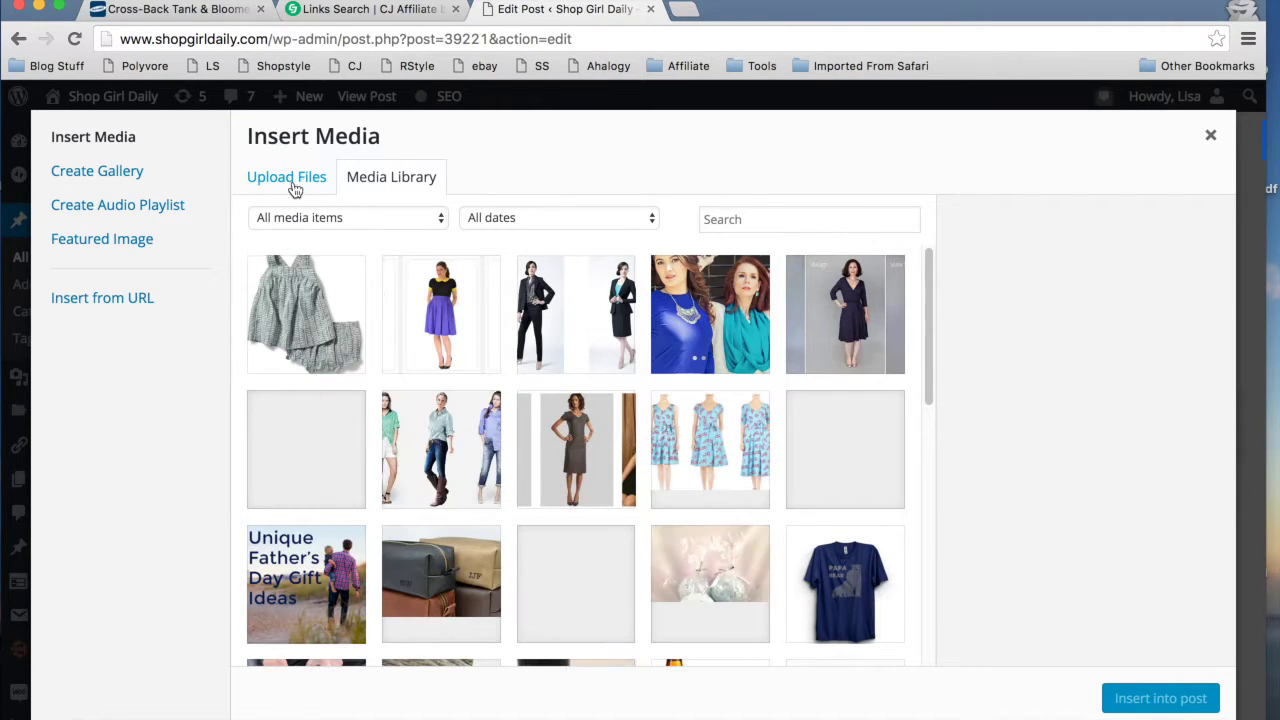
pyautogui.click(293, 322)
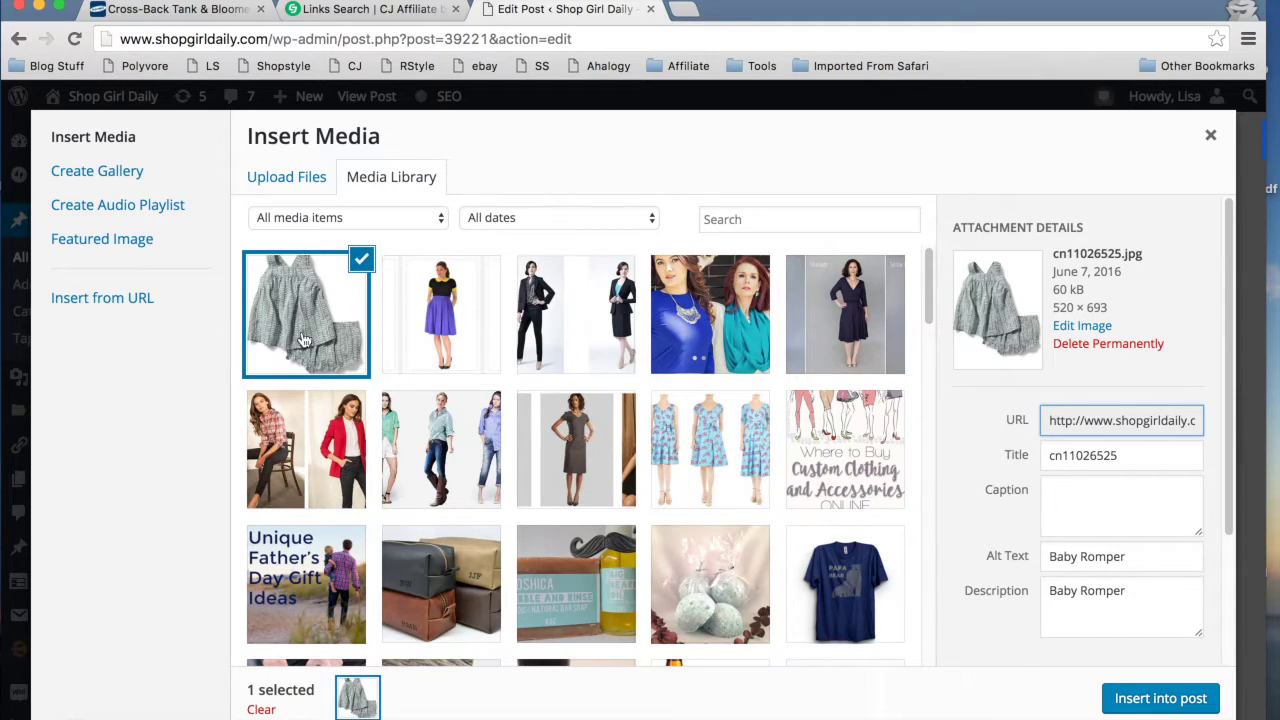
pyautogui.scroll(-2, 995, 420)
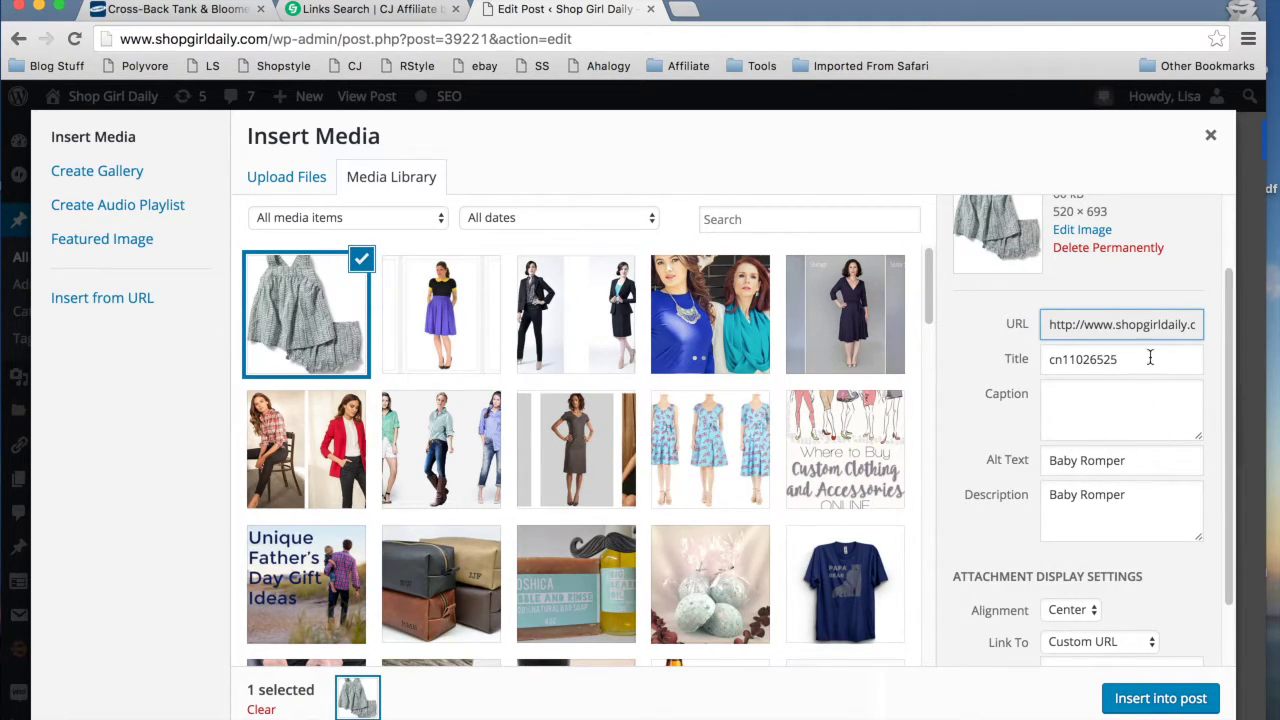
pyautogui.click(1165, 462)
pyautogui.scroll(-1, 1168, 480)
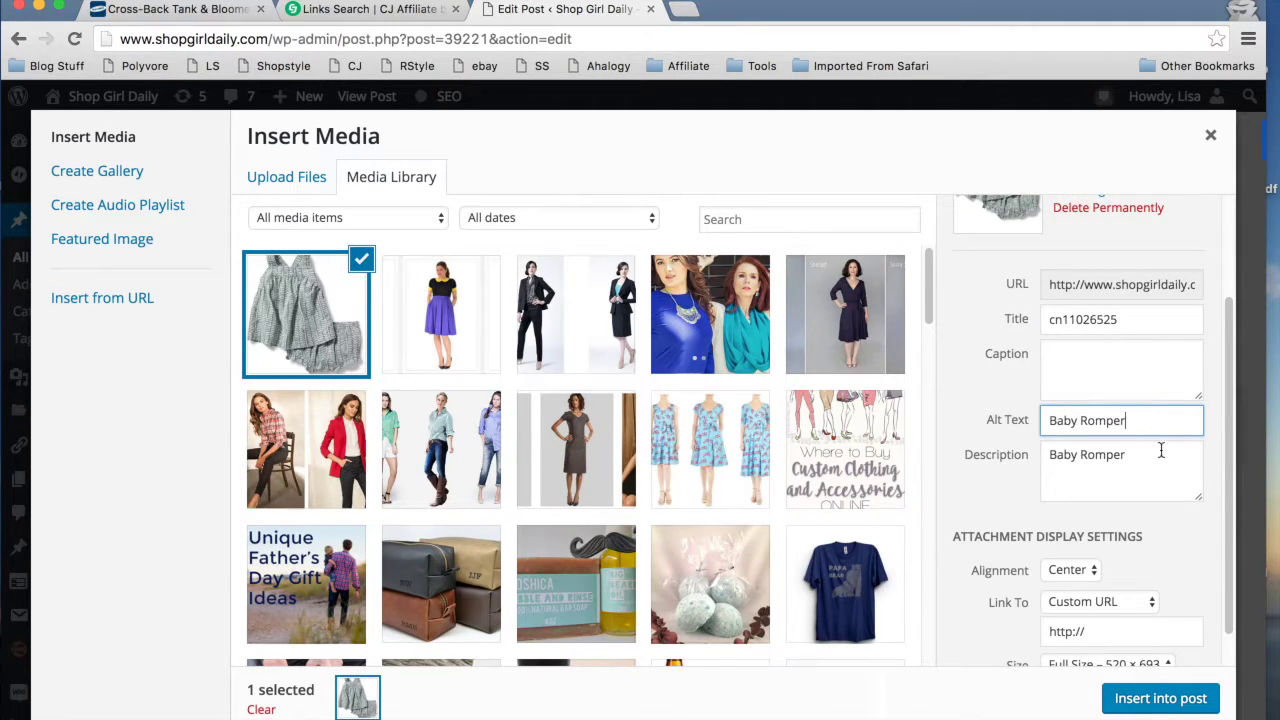
pyautogui.tripleClick(1110, 421)
pyautogui.scroll(-1, 1046, 487)
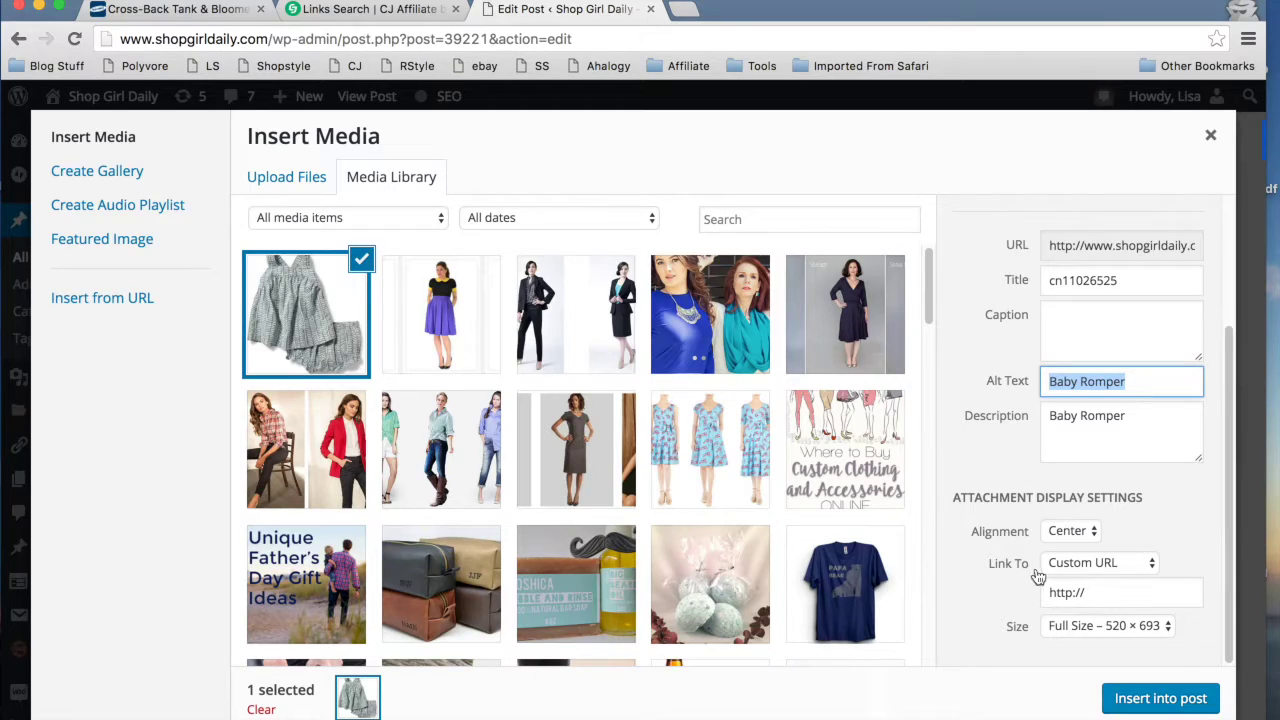
pyautogui.click(954, 497)
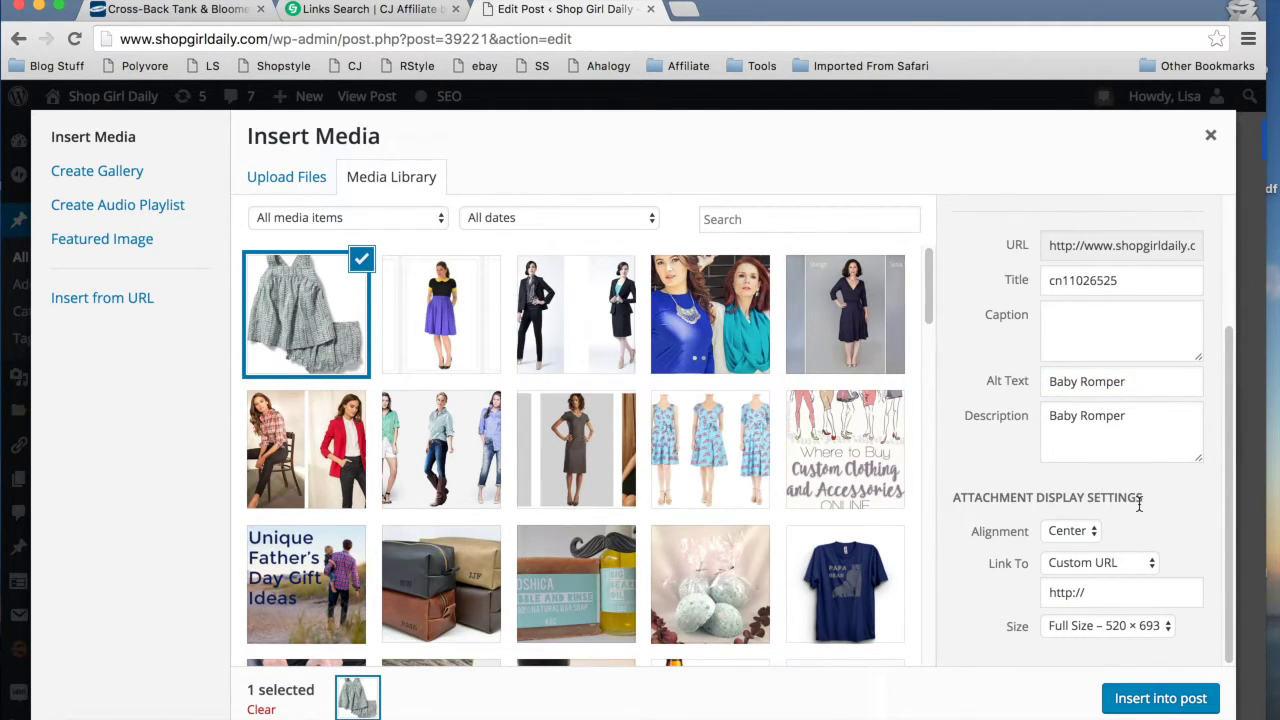
# Set the image's custom link URL to the pasted CJ affiliate link
pyautogui.tripleClick(1125, 595)
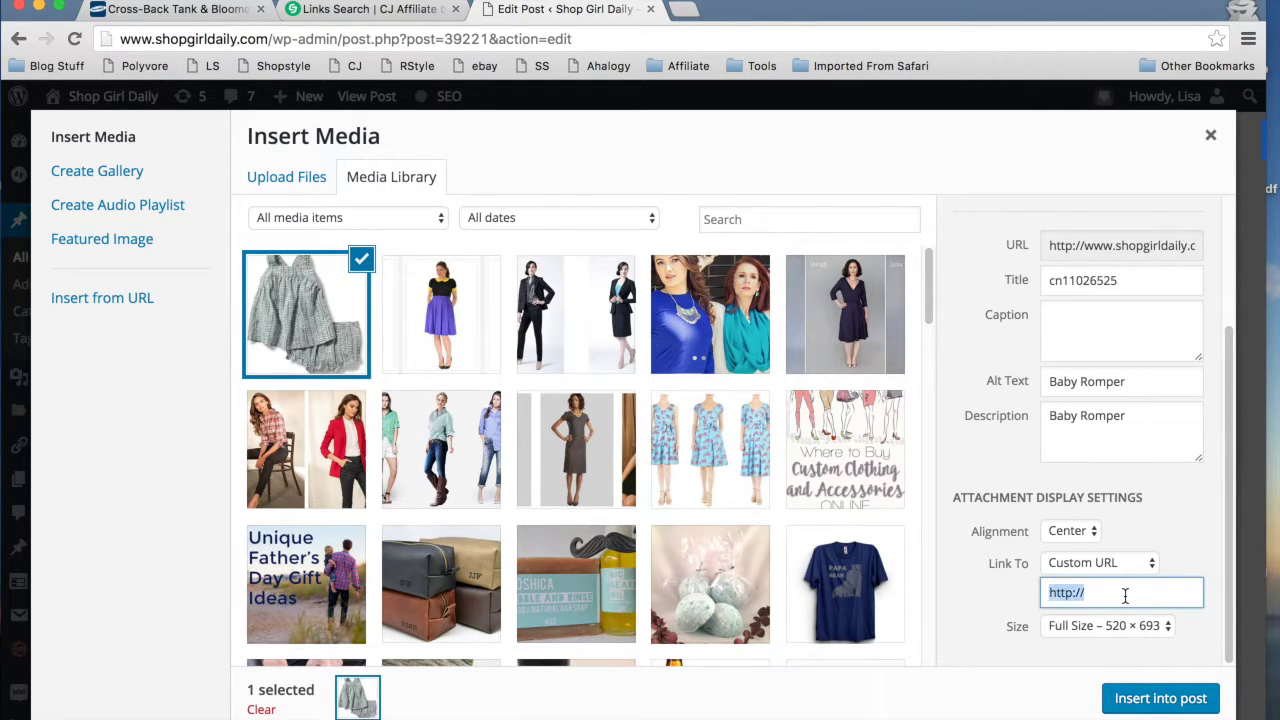
pyautogui.press('super+v')
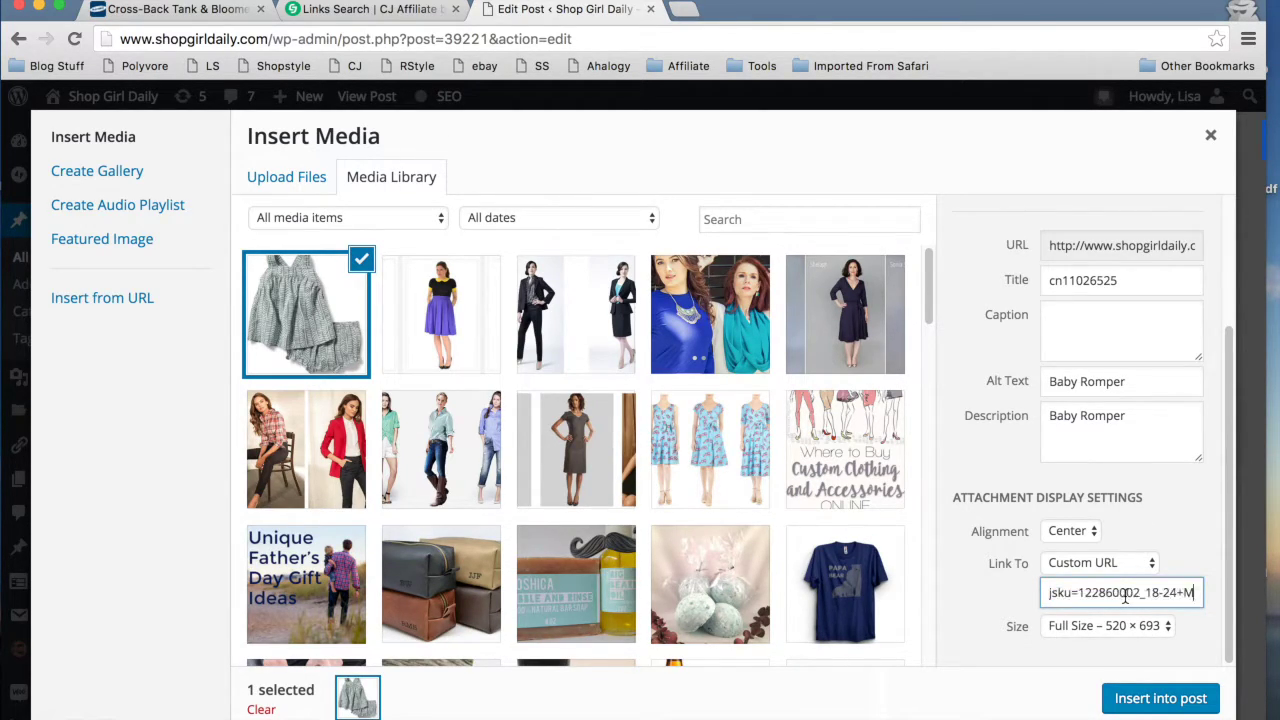
pyautogui.tripleClick(1120, 593)
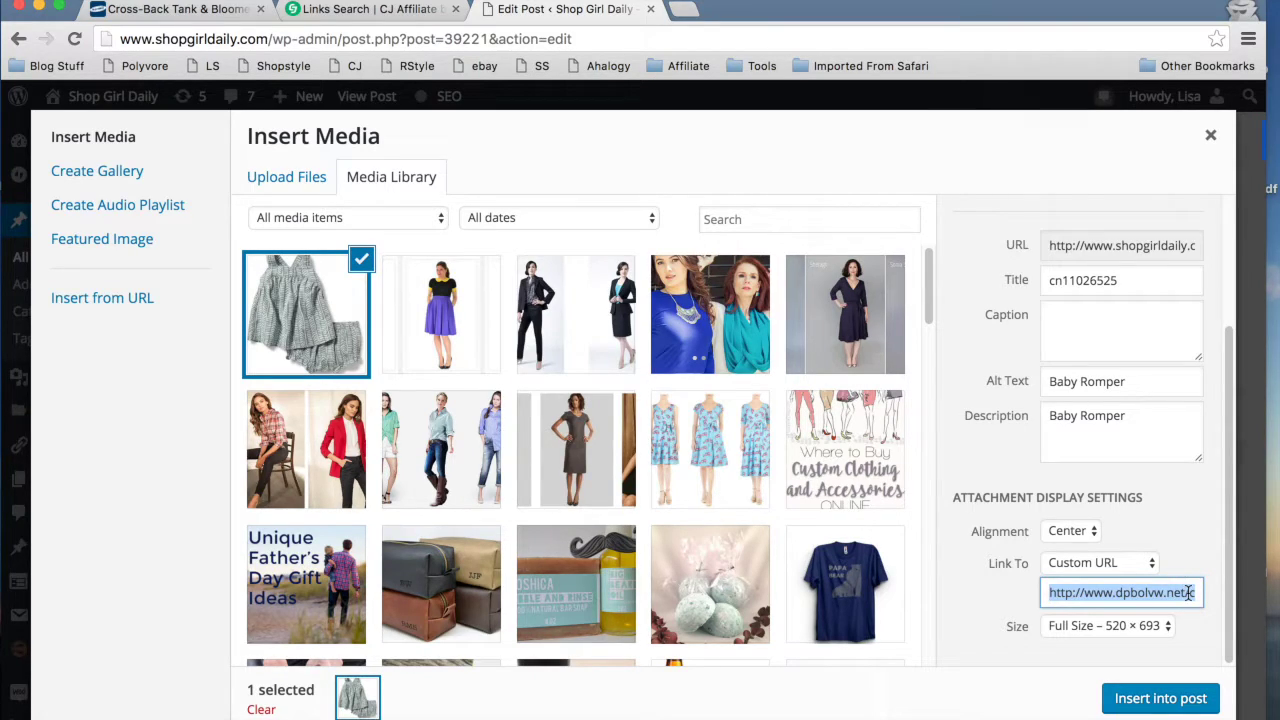
pyautogui.click(1188, 592)
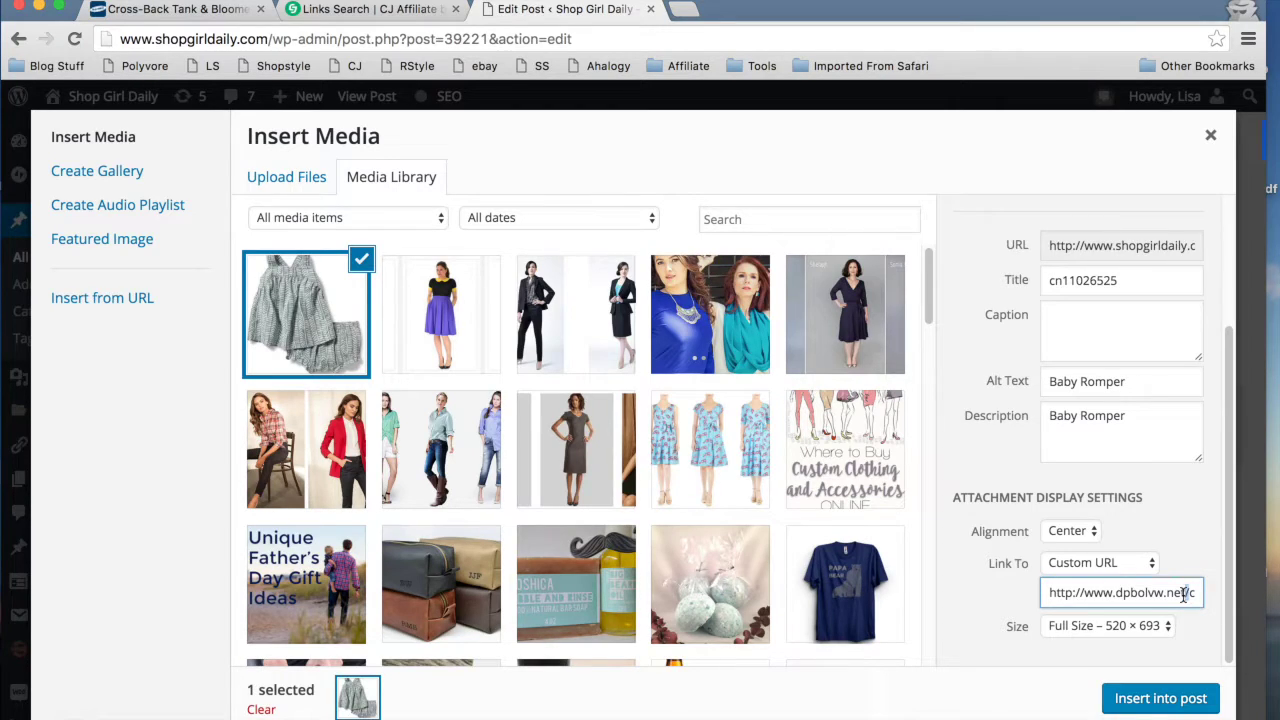
pyautogui.tripleClick(1184, 593)
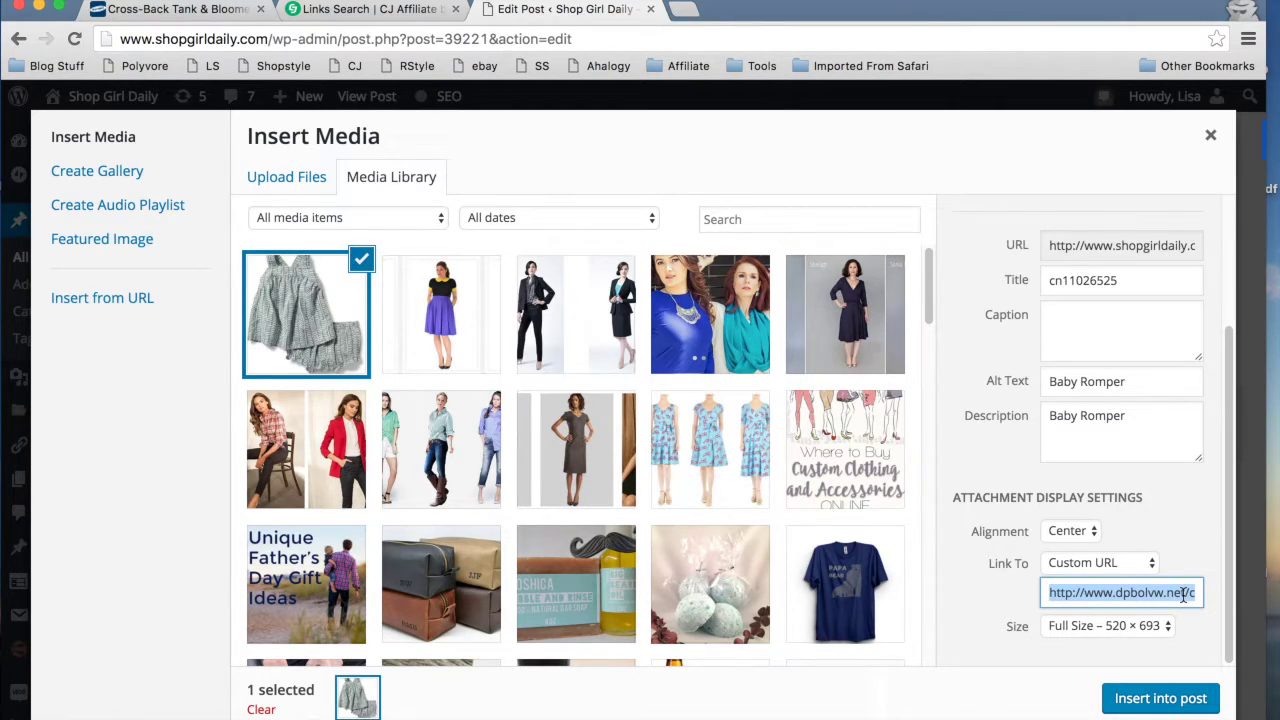
pyautogui.click(1184, 593)
# Insert the linked image into the post and start a new line beneath it
pyautogui.click(1190, 699)
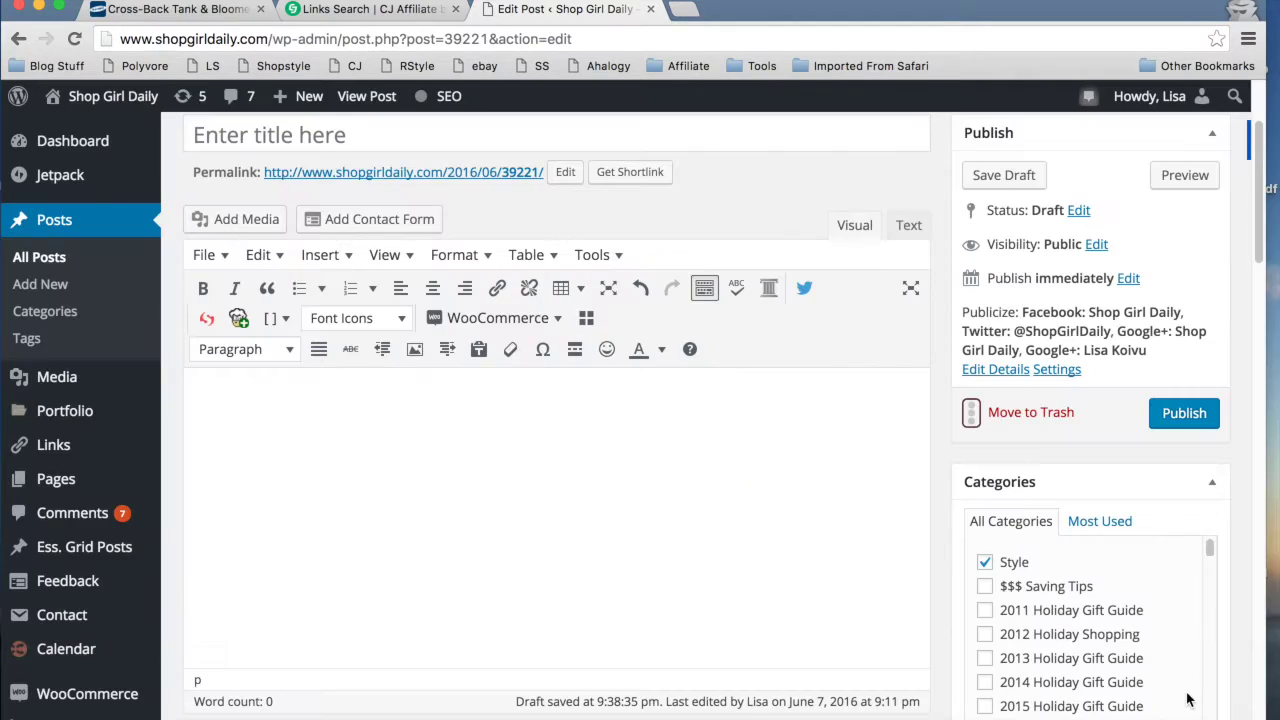
pyautogui.scroll(-5, 746, 578)
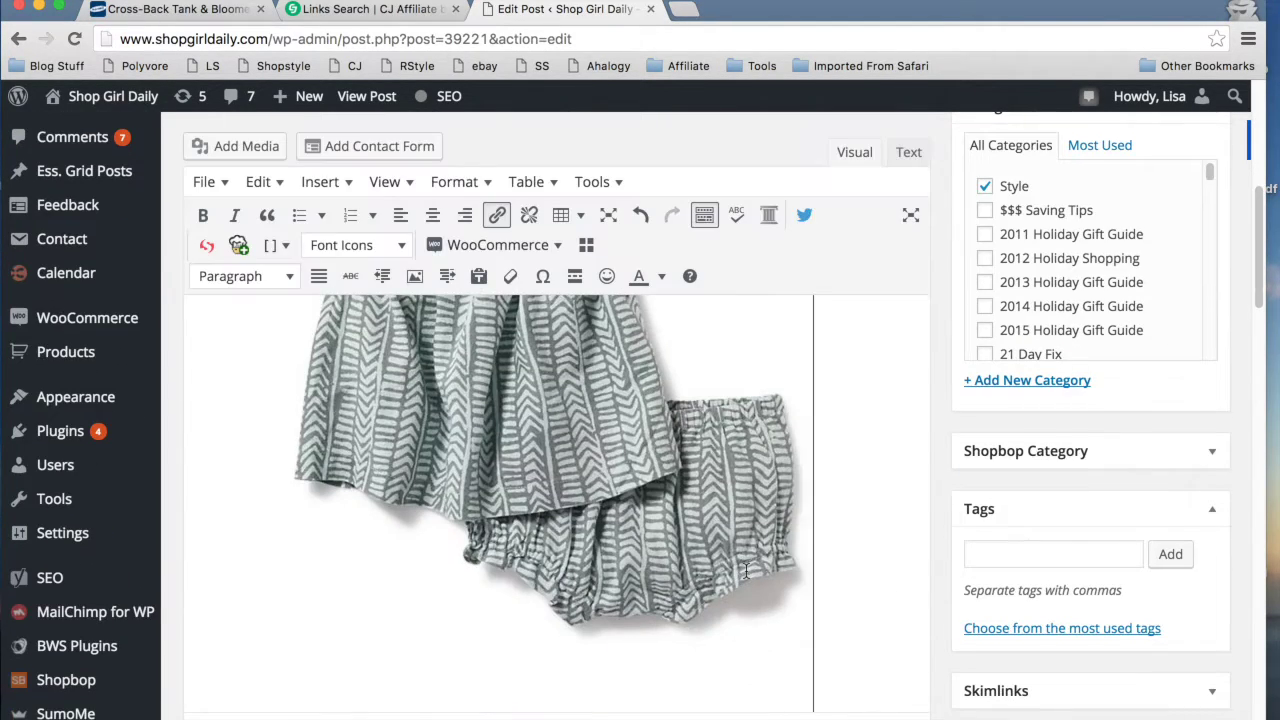
pyautogui.scroll(5, 746, 570)
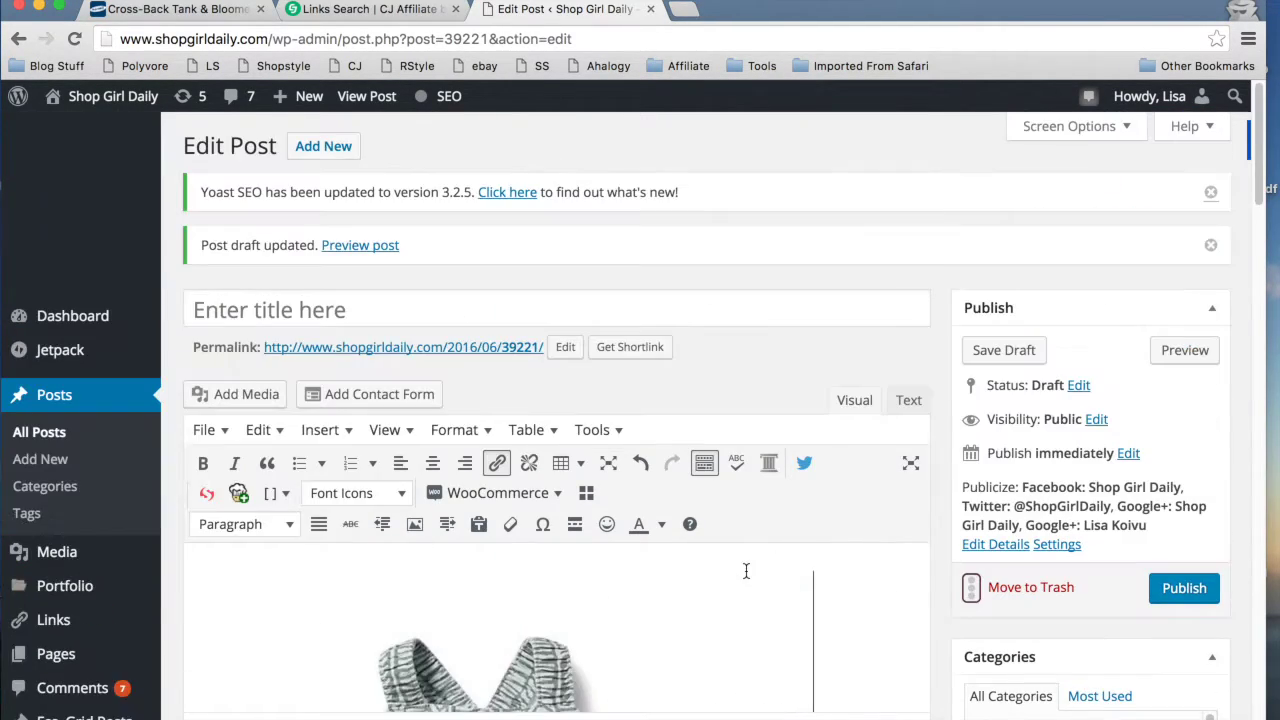
pyautogui.scroll(-4, 746, 570)
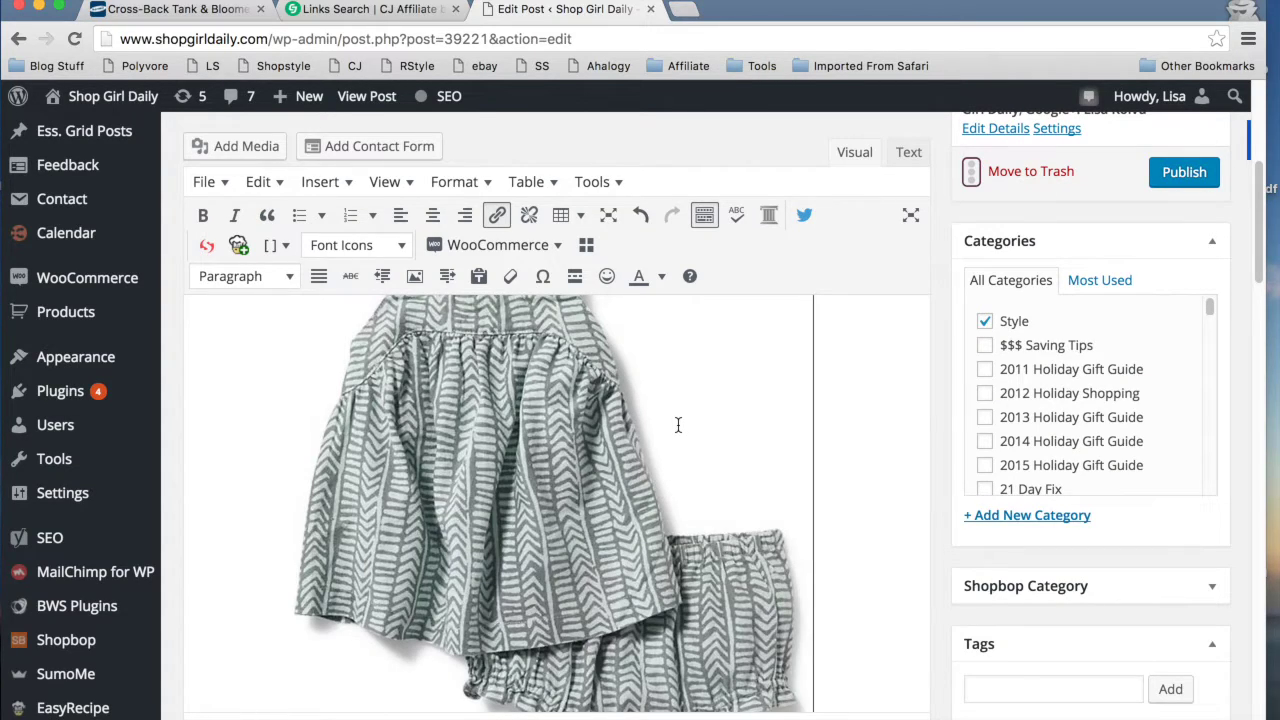
pyautogui.scroll(-1, 854, 531)
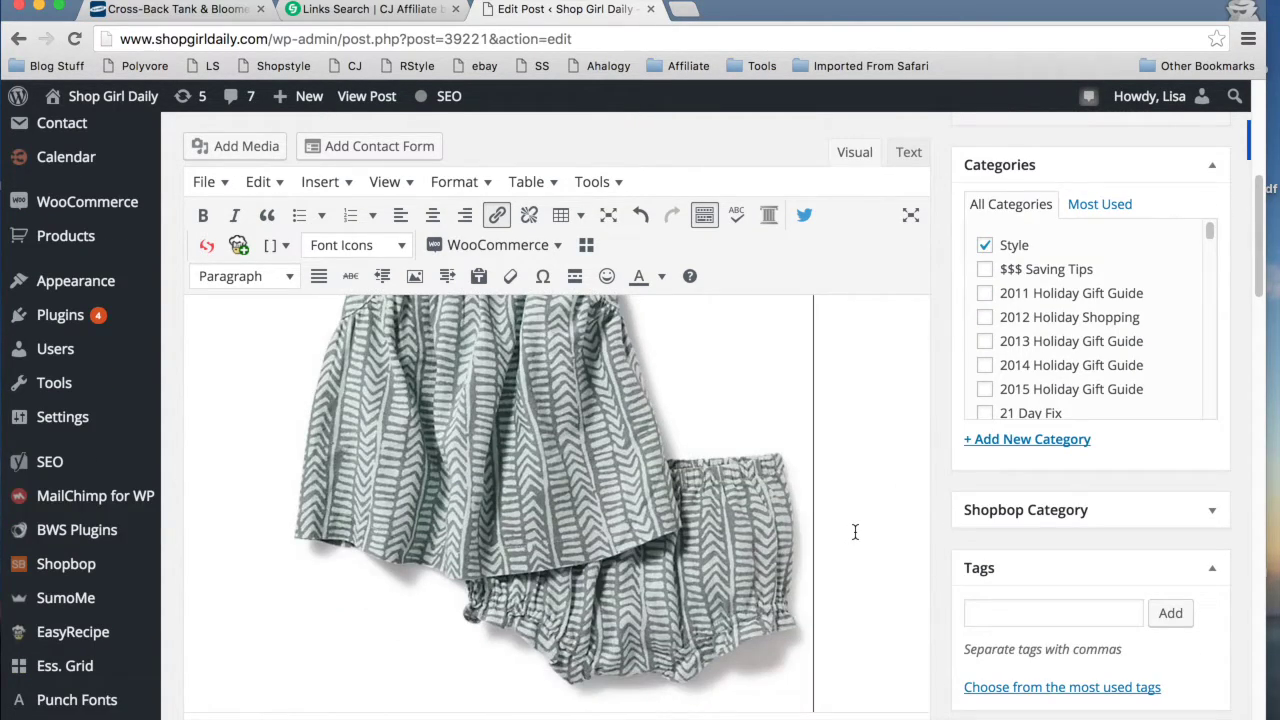
pyautogui.press('Return')
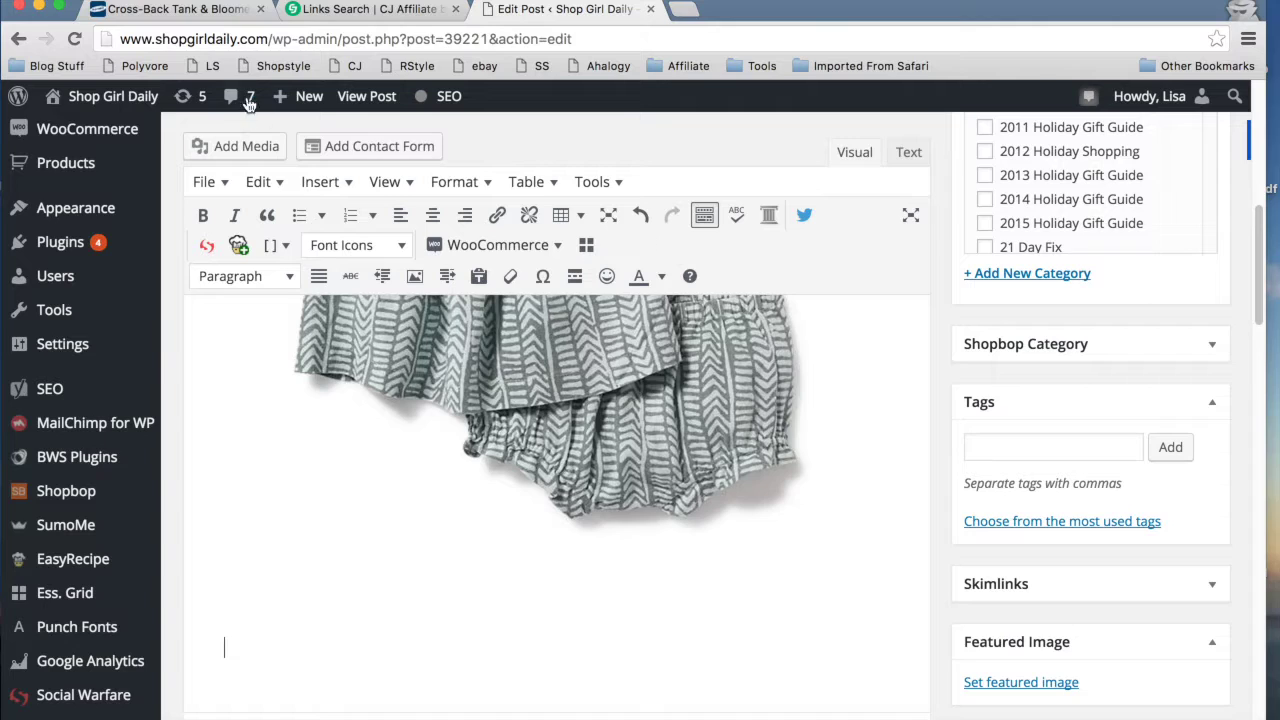
# Check the product name on Old Navy, then type 'Bloomer Set for Baby from Old Navy.' under the image
pyautogui.click(217, 9)
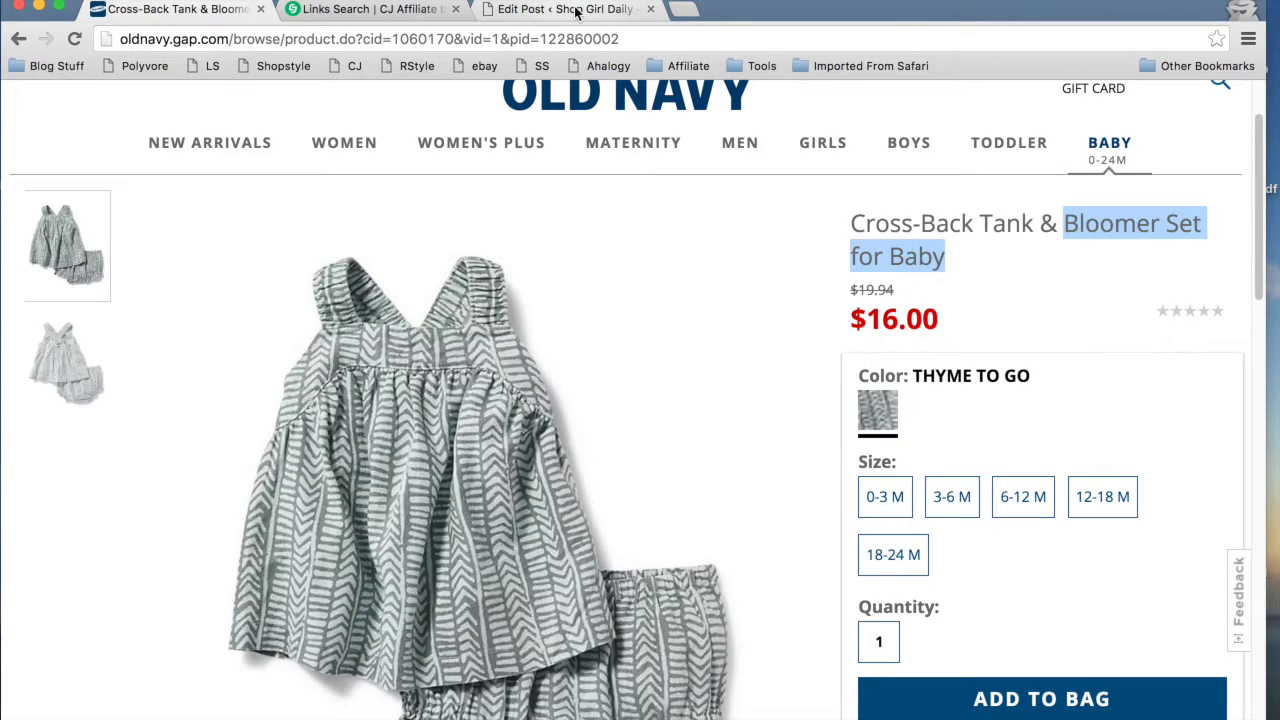
pyautogui.click(577, 10)
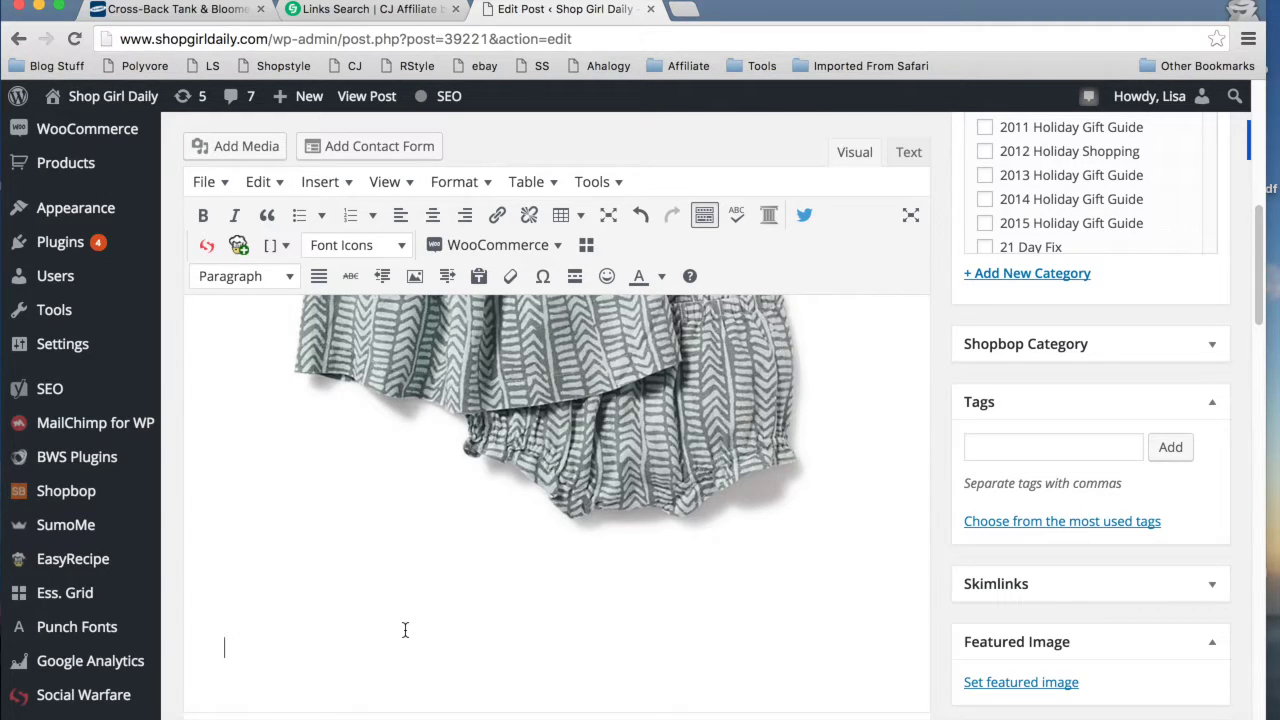
pyautogui.write('Bloomer Set')
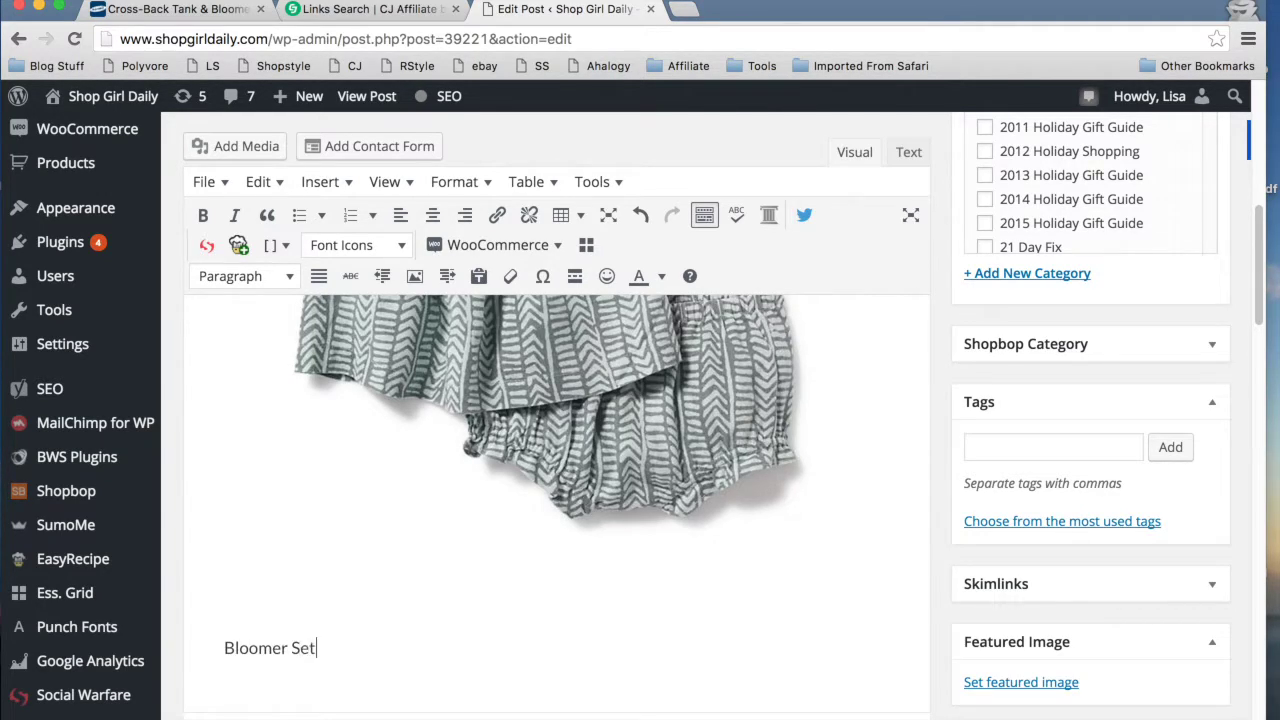
pyautogui.write(' for Baby from Old ')
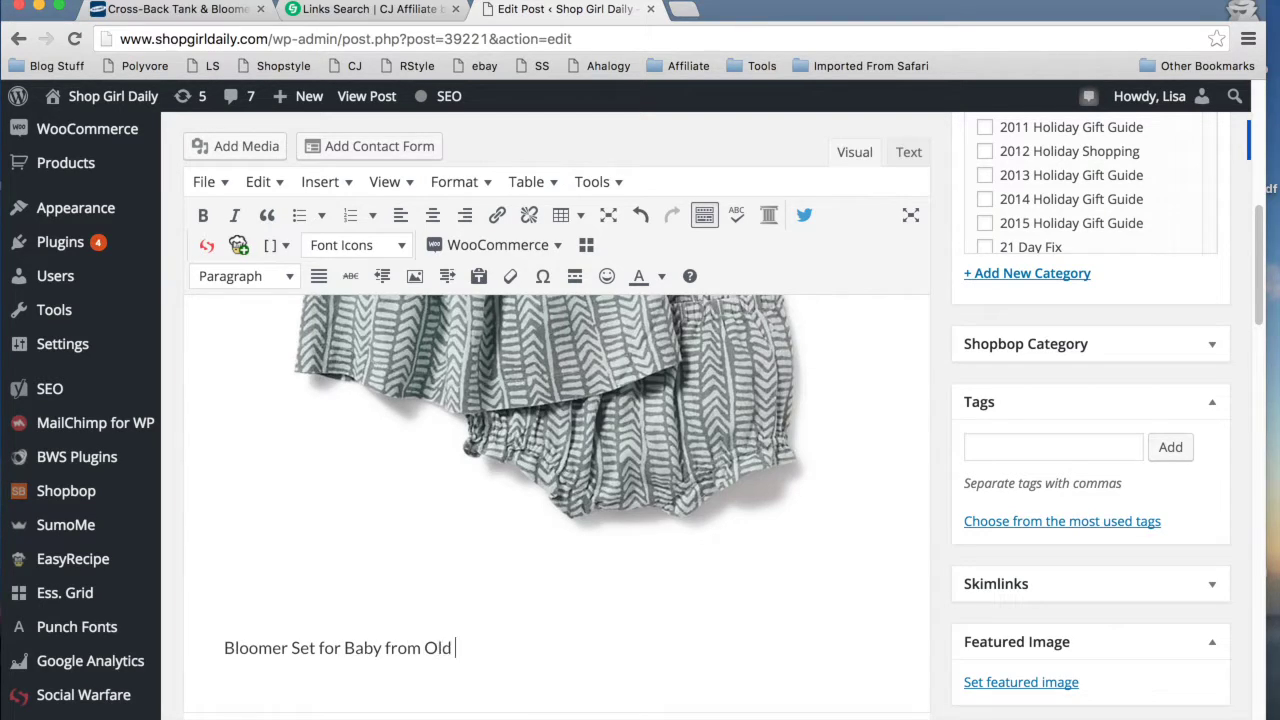
pyautogui.write('Navy.')
# Link the words 'Bloomer Set for Baby' to the pasted CJ affiliate URL
pyautogui.moveTo(226, 648); pyautogui.dragTo(382, 649)
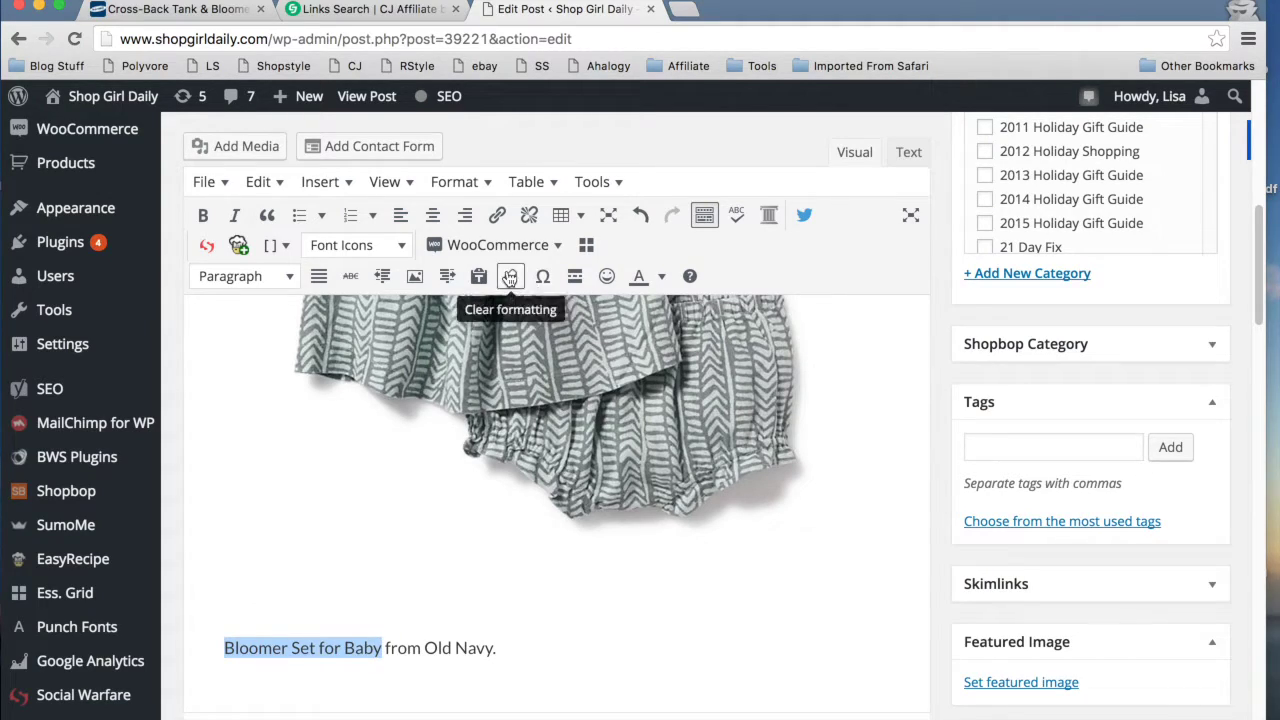
pyautogui.click(497, 215)
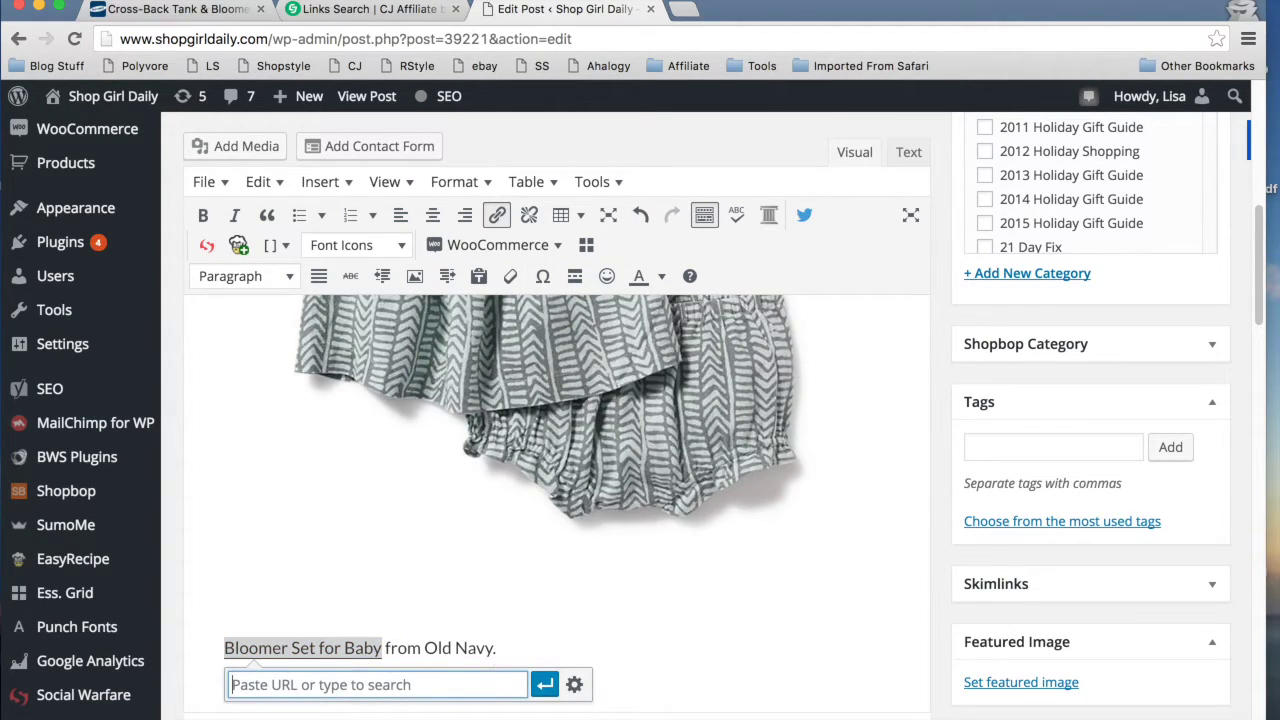
pyautogui.press('super+v')
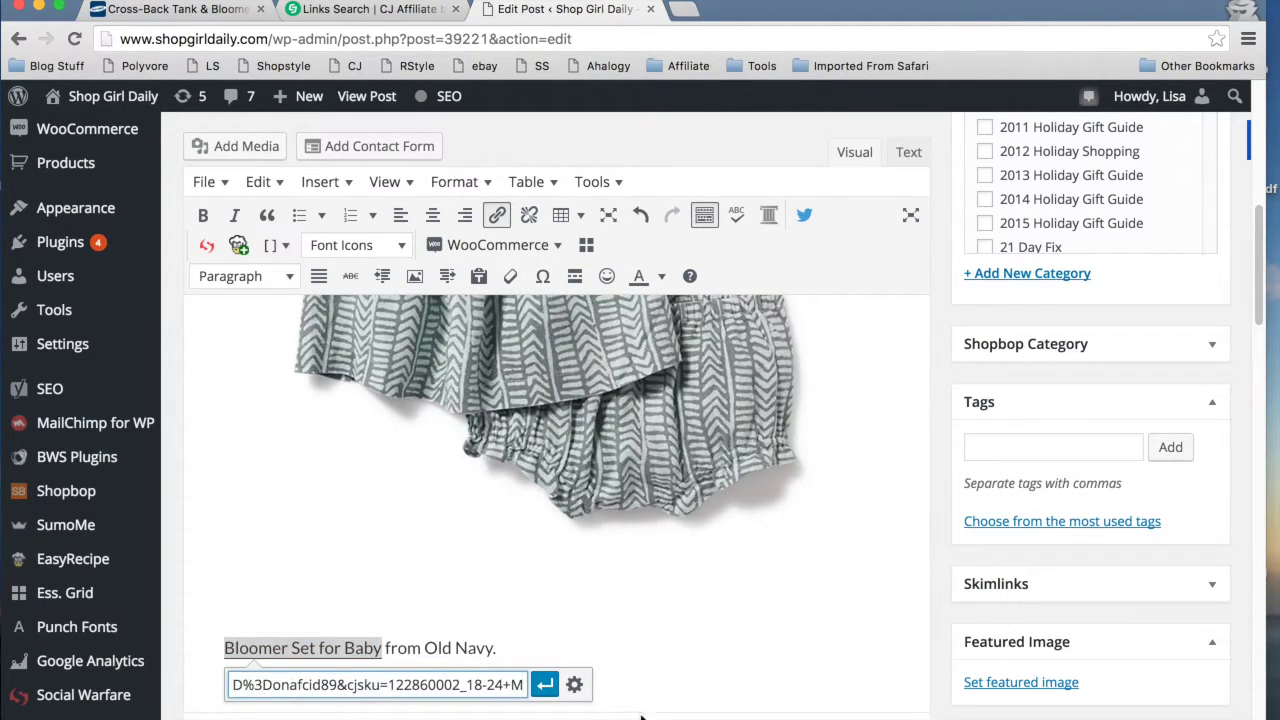
pyautogui.click(545, 685)
pyautogui.click(586, 656)
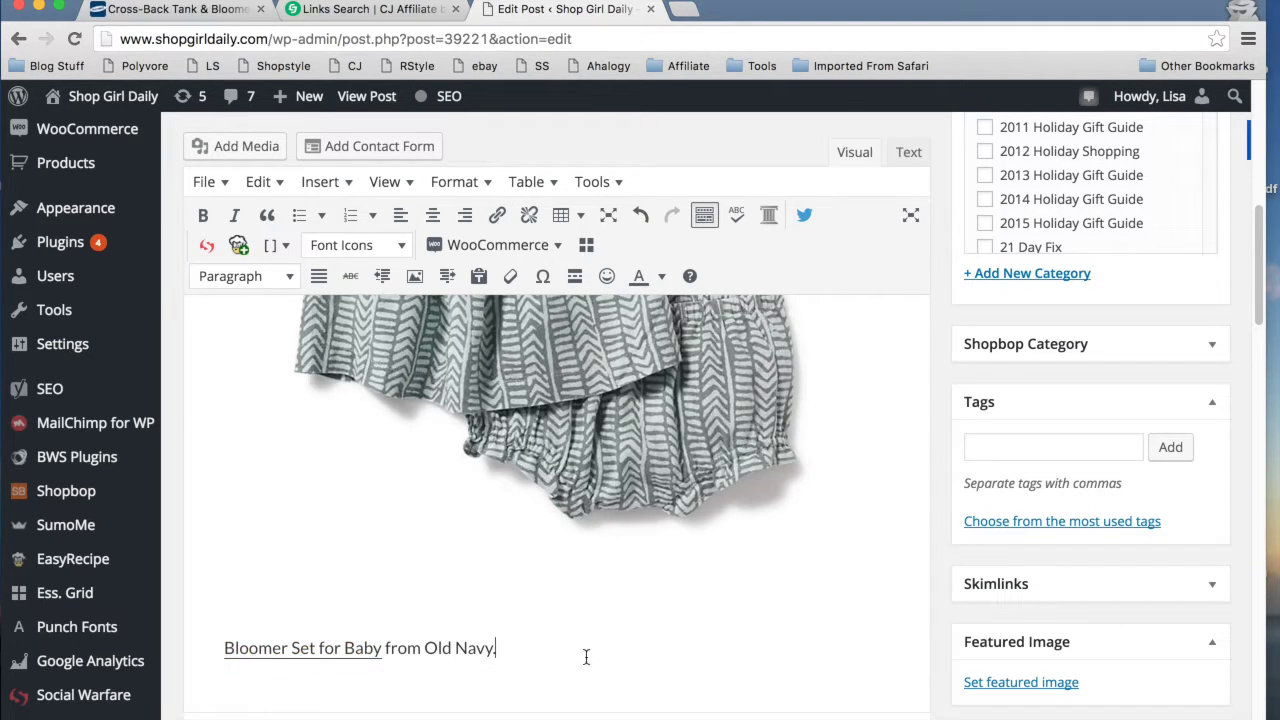
# Save the post draft and check the inserted image
pyautogui.press('super+s')
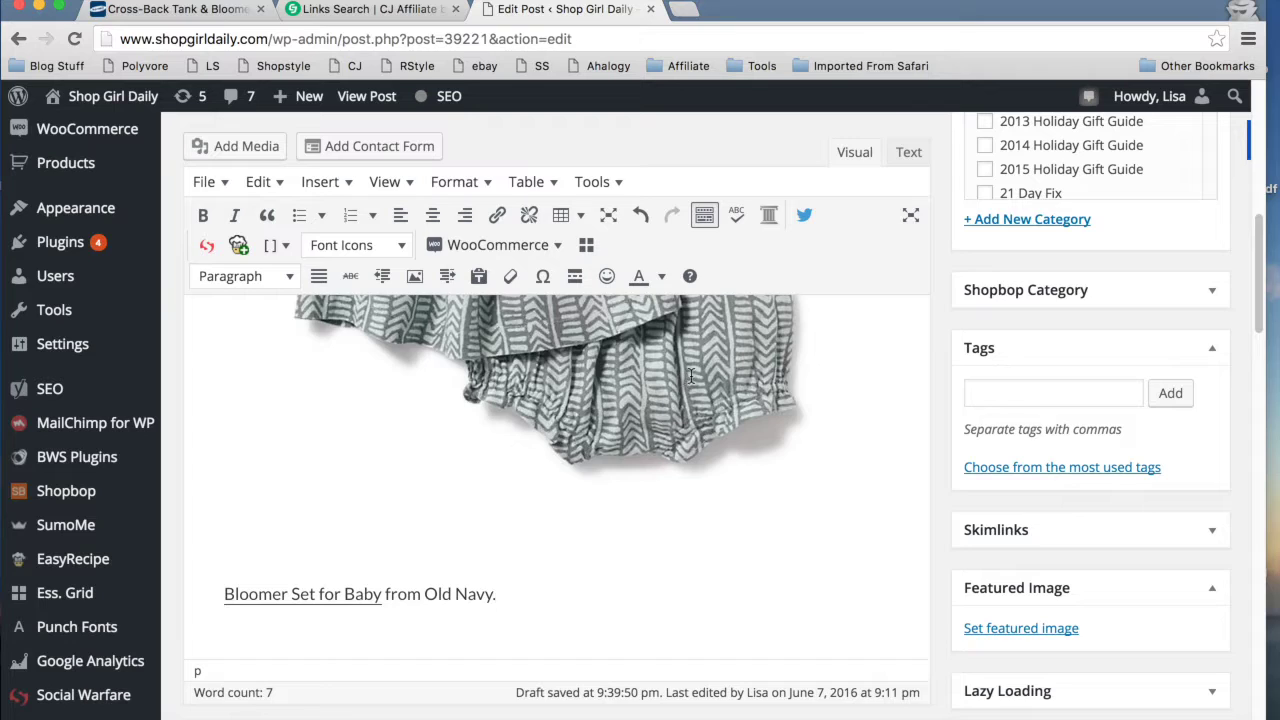
pyautogui.click(690, 376)
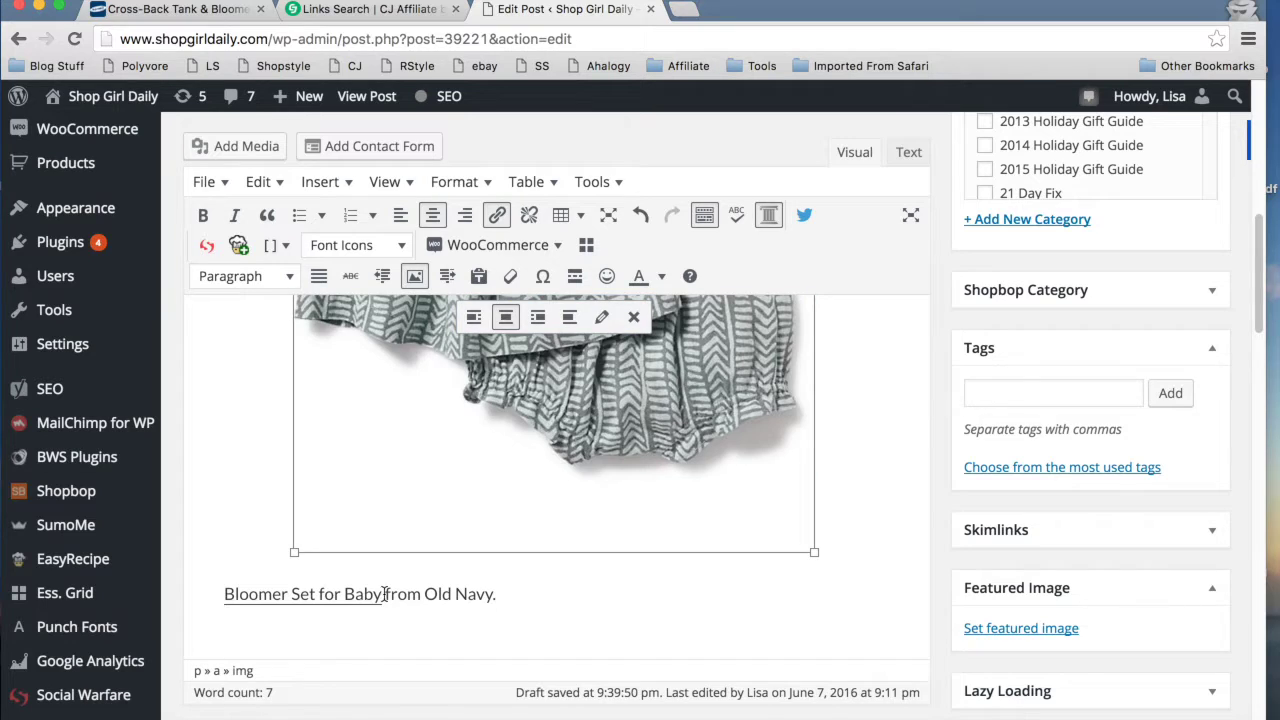
pyautogui.click(400, 608)
pyautogui.scroll(10, 905, 609)
pyautogui.scroll(2, 905, 609)
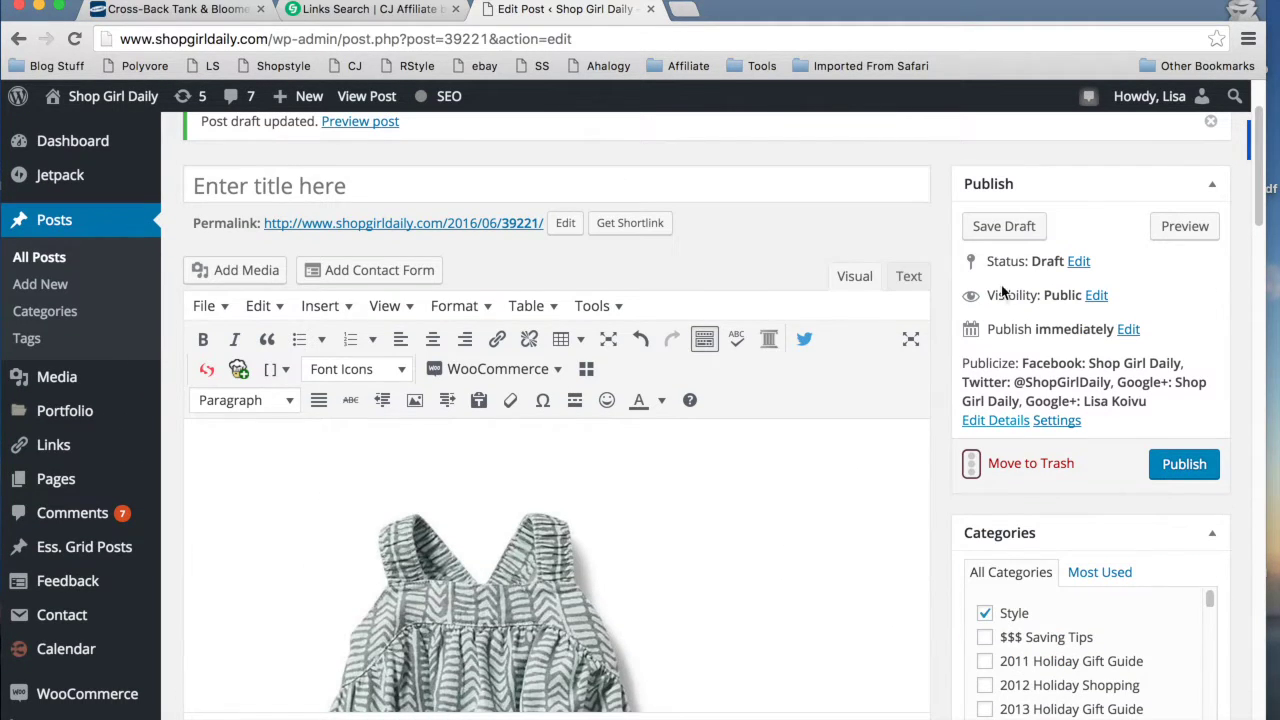
# Save the draft once more
pyautogui.click(1004, 227)
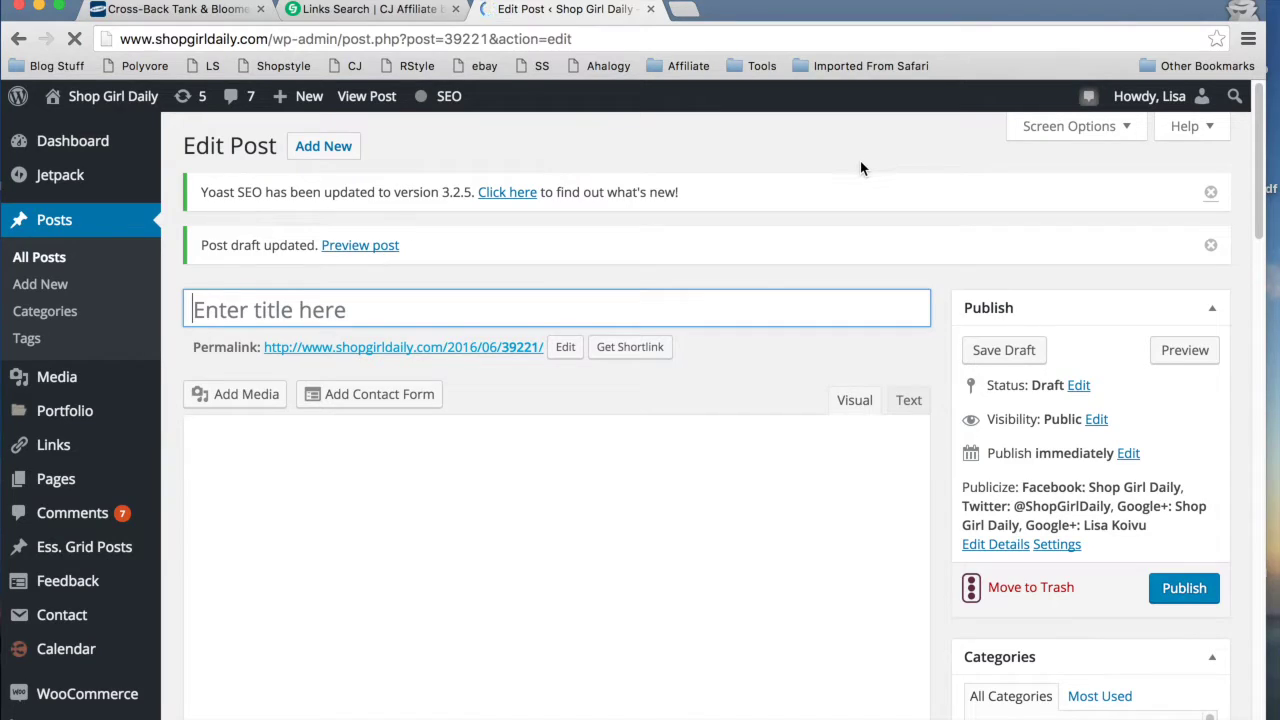
pyautogui.scroll(-1, 860, 167)
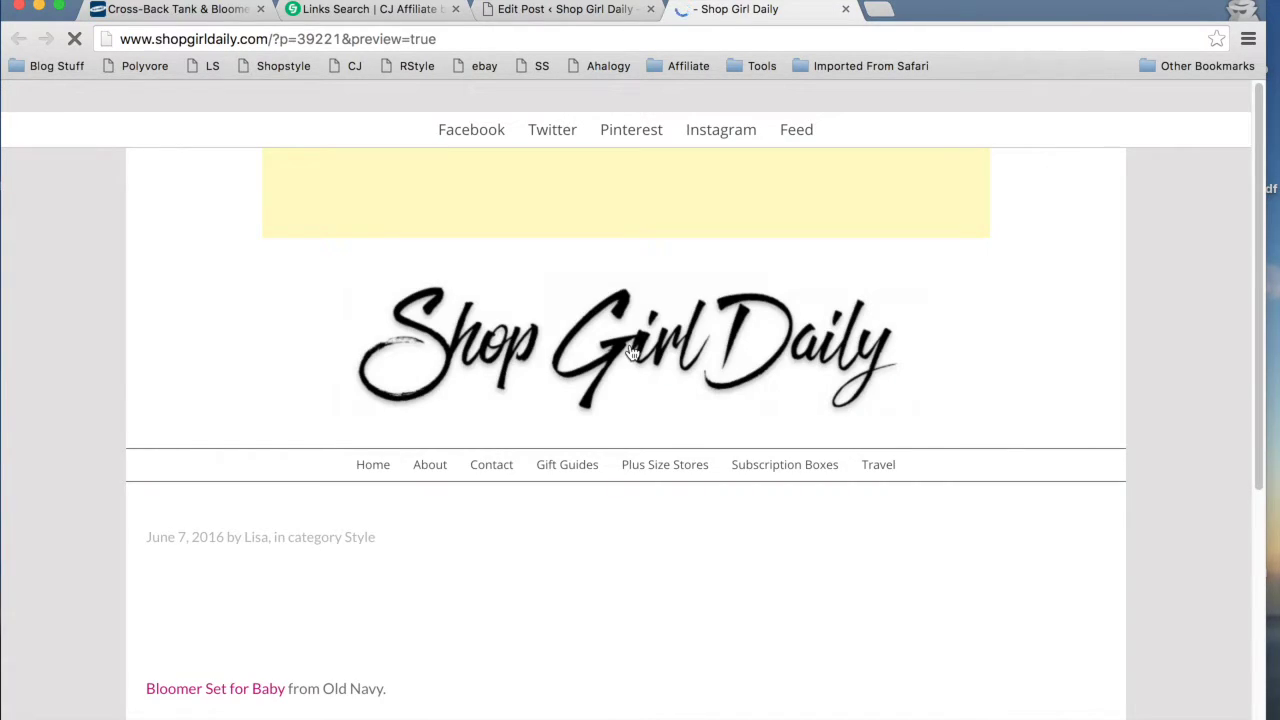
# Scroll through the preview to check the bloomer set photo and linked caption
pyautogui.scroll(-4, 632, 353)
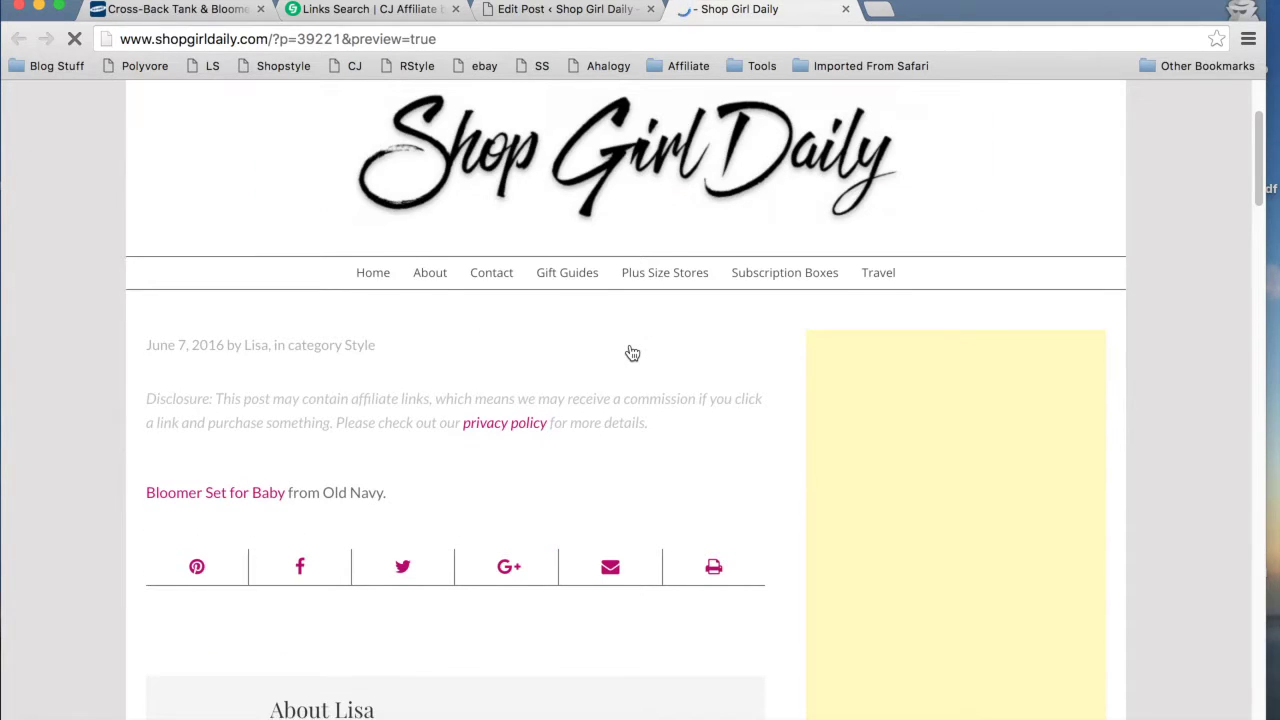
pyautogui.scroll(-3, 632, 353)
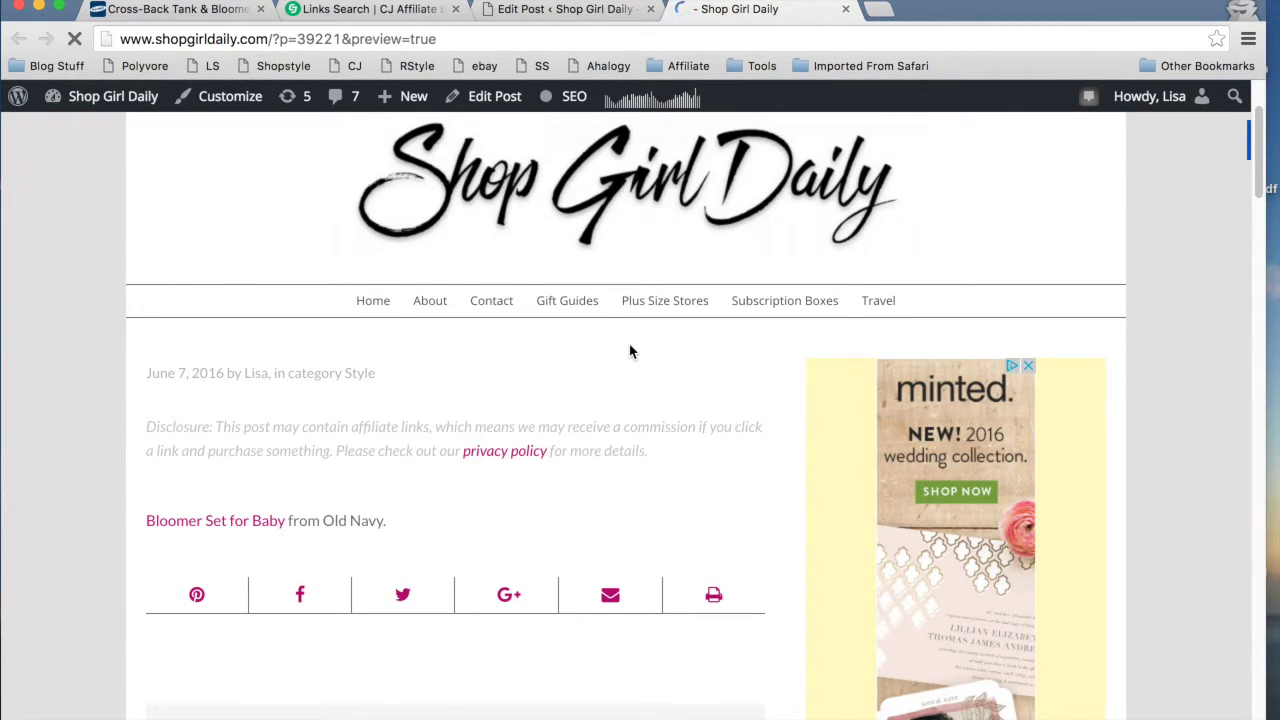
pyautogui.scroll(-5, 630, 351)
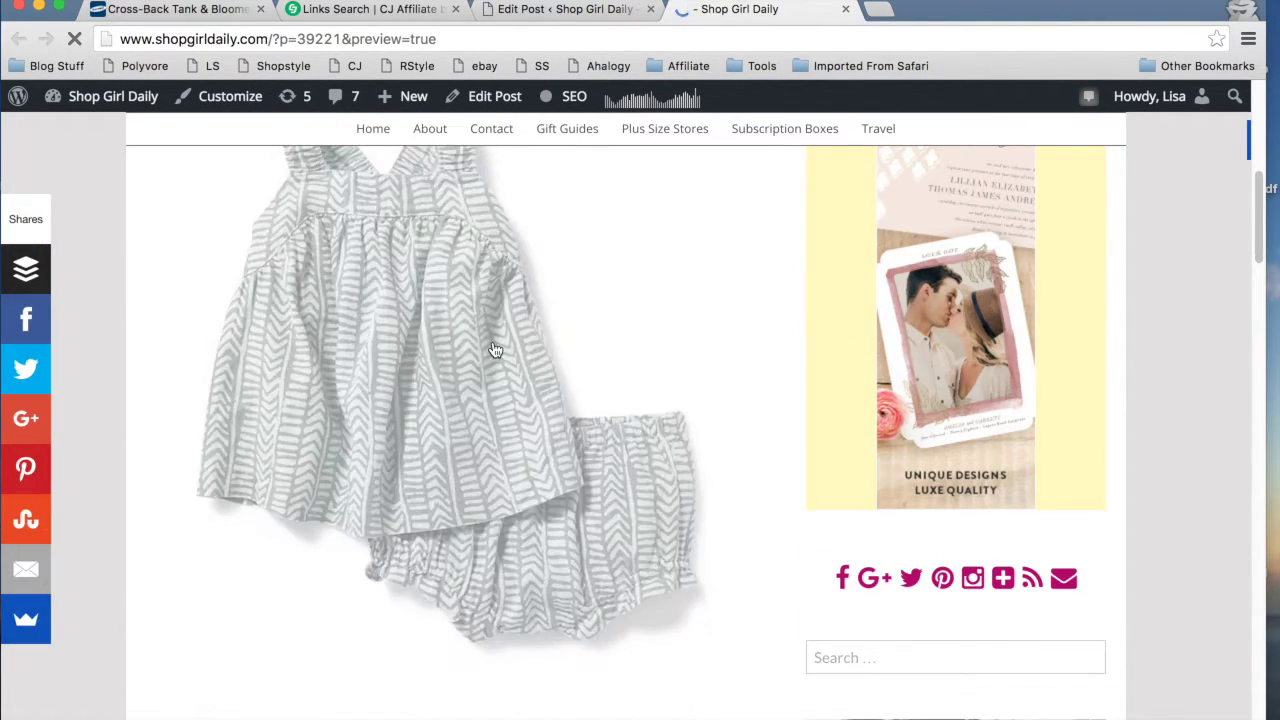
pyautogui.scroll(-3, 727, 385)
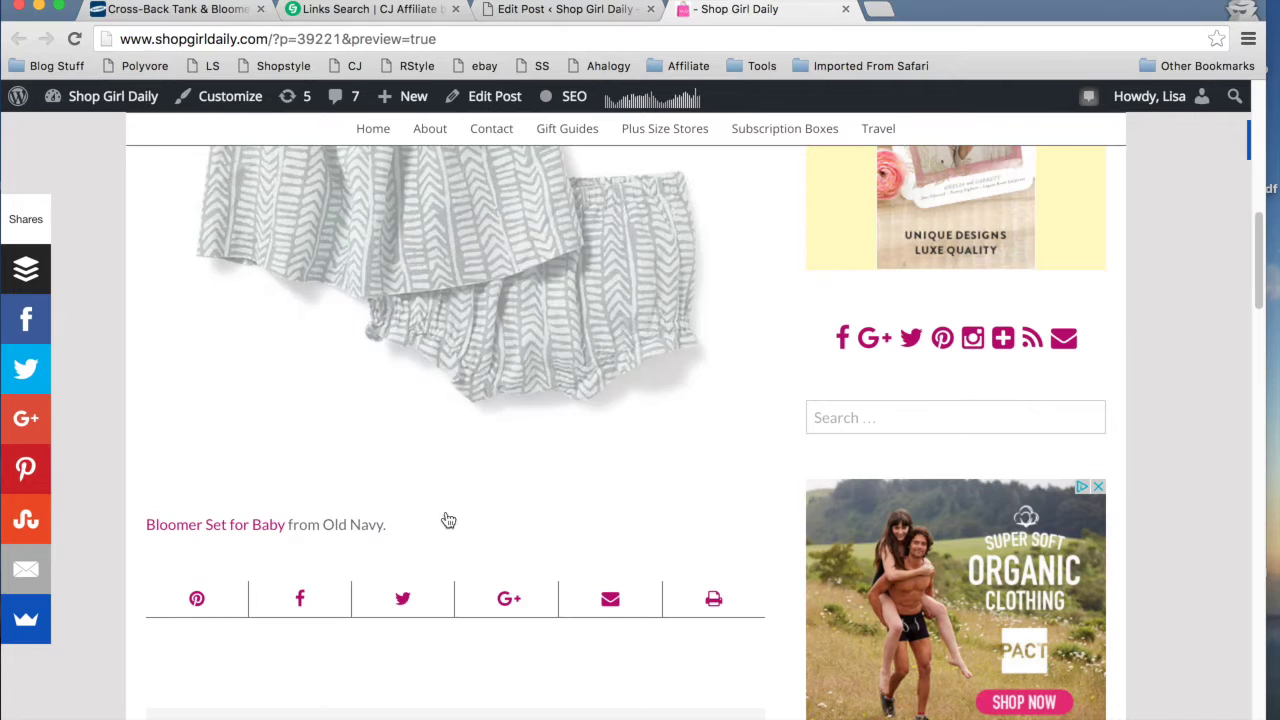
pyautogui.scroll(3, 630, 530)
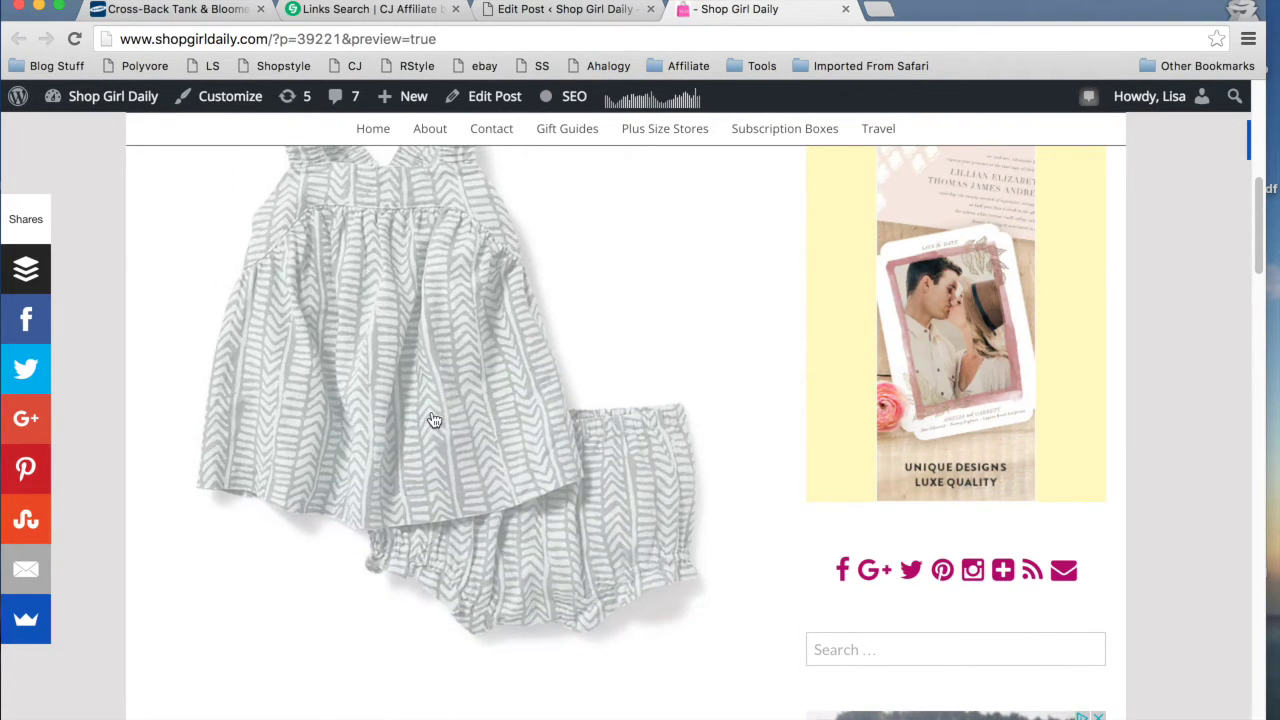